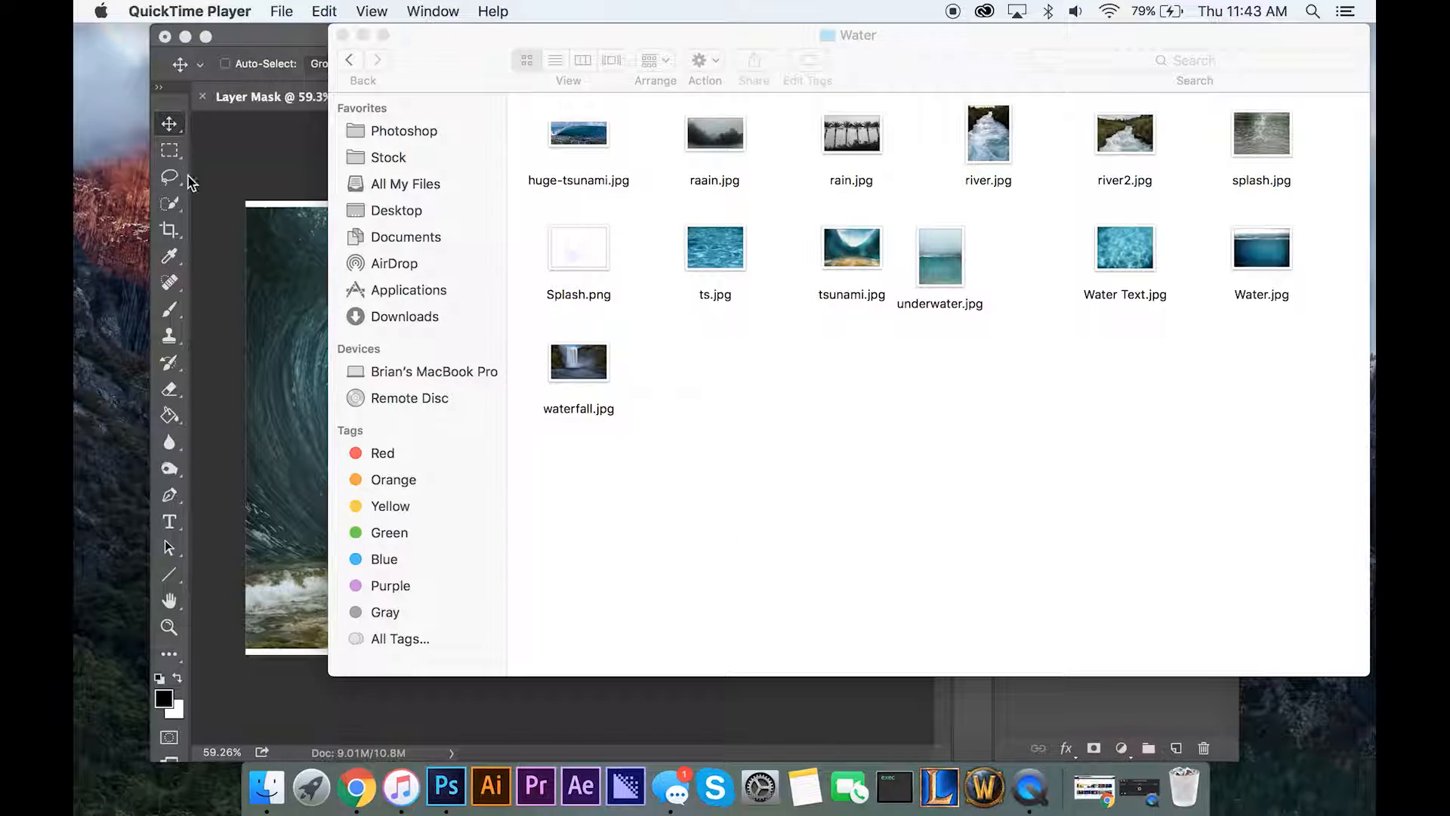
Switch to Photoshop, delete the tsunami layer and close the Layer Mask document without saving.
left_click(203, 178)
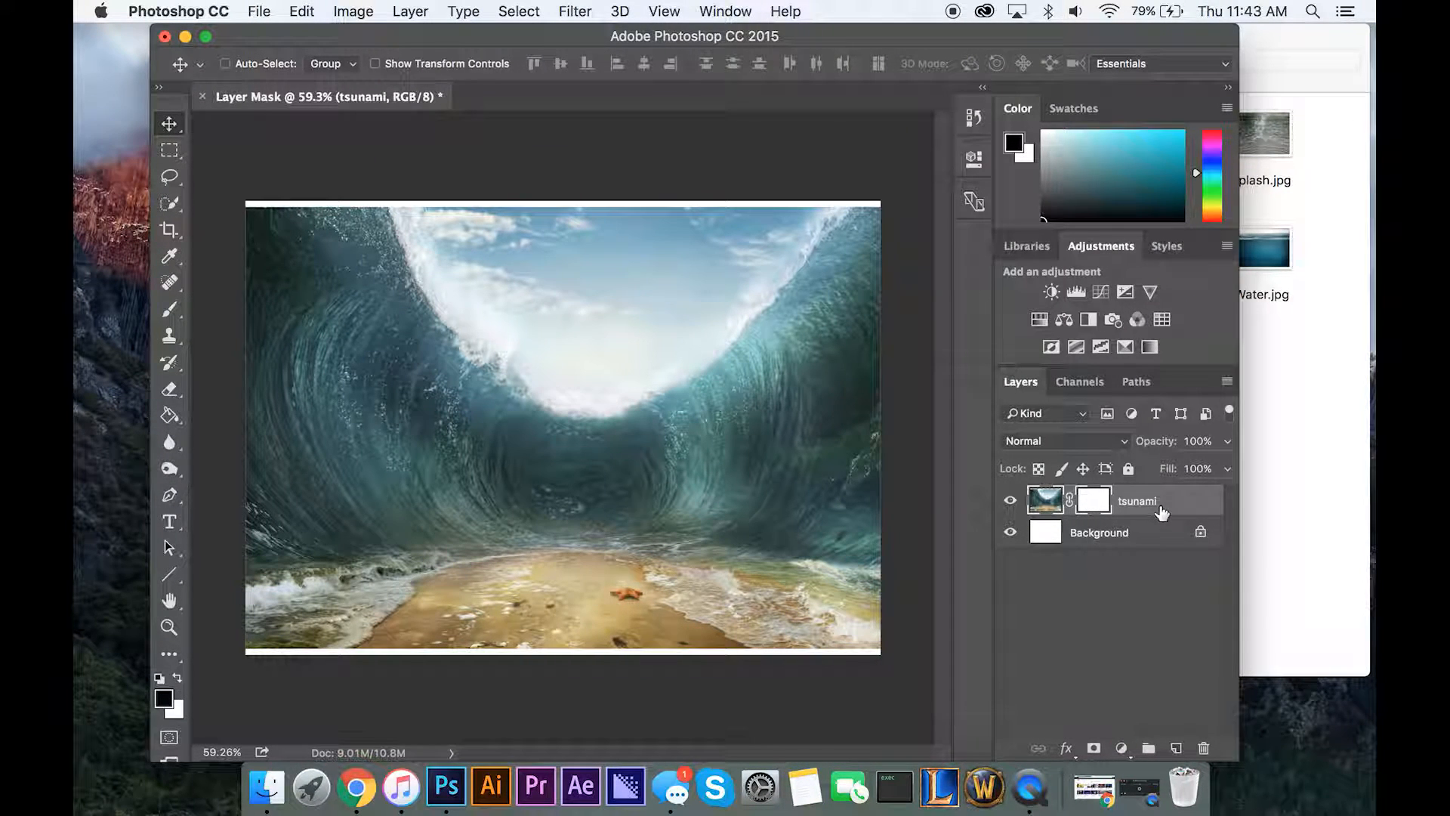
key("Delete")
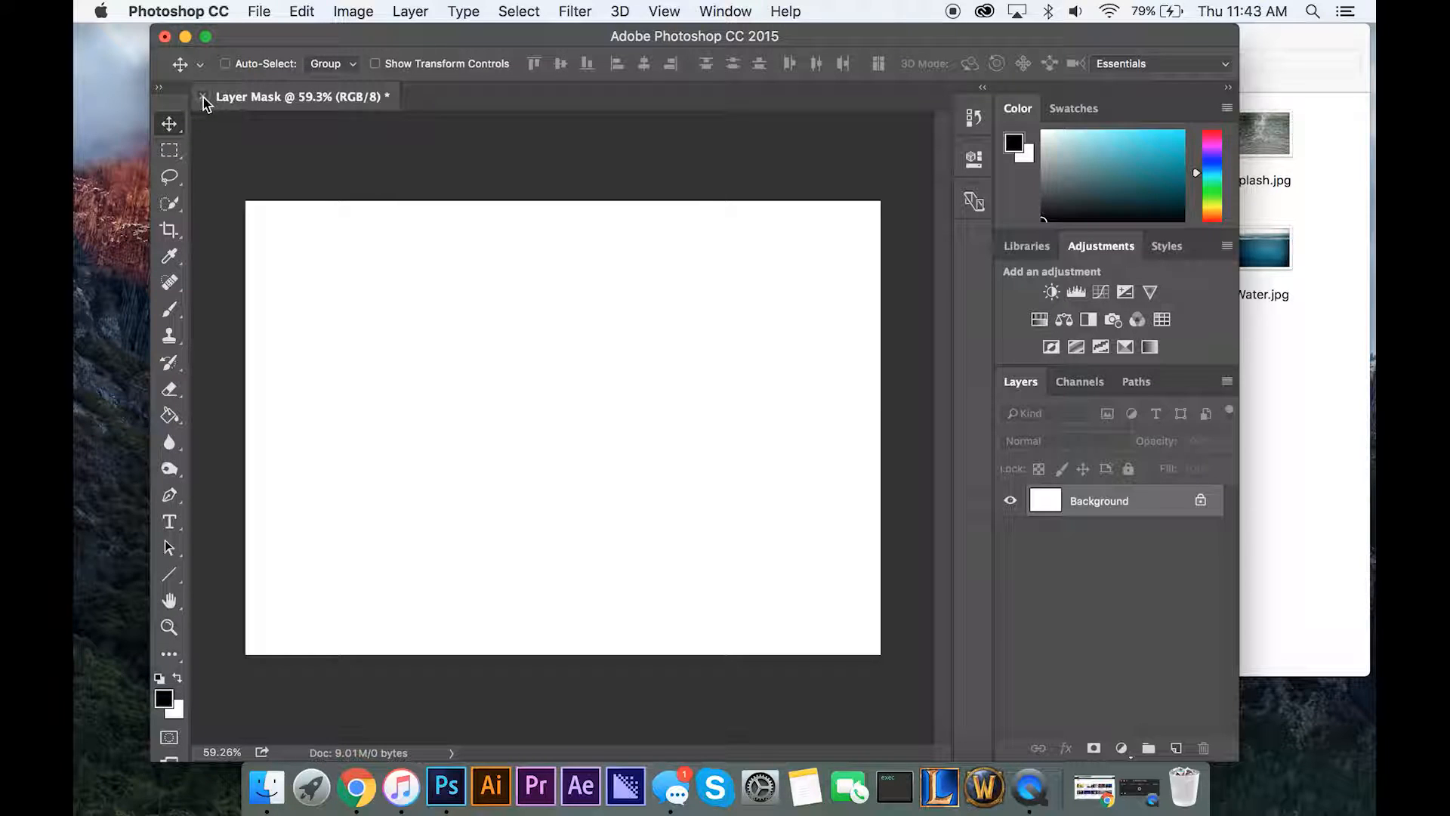
left_click(202, 97)
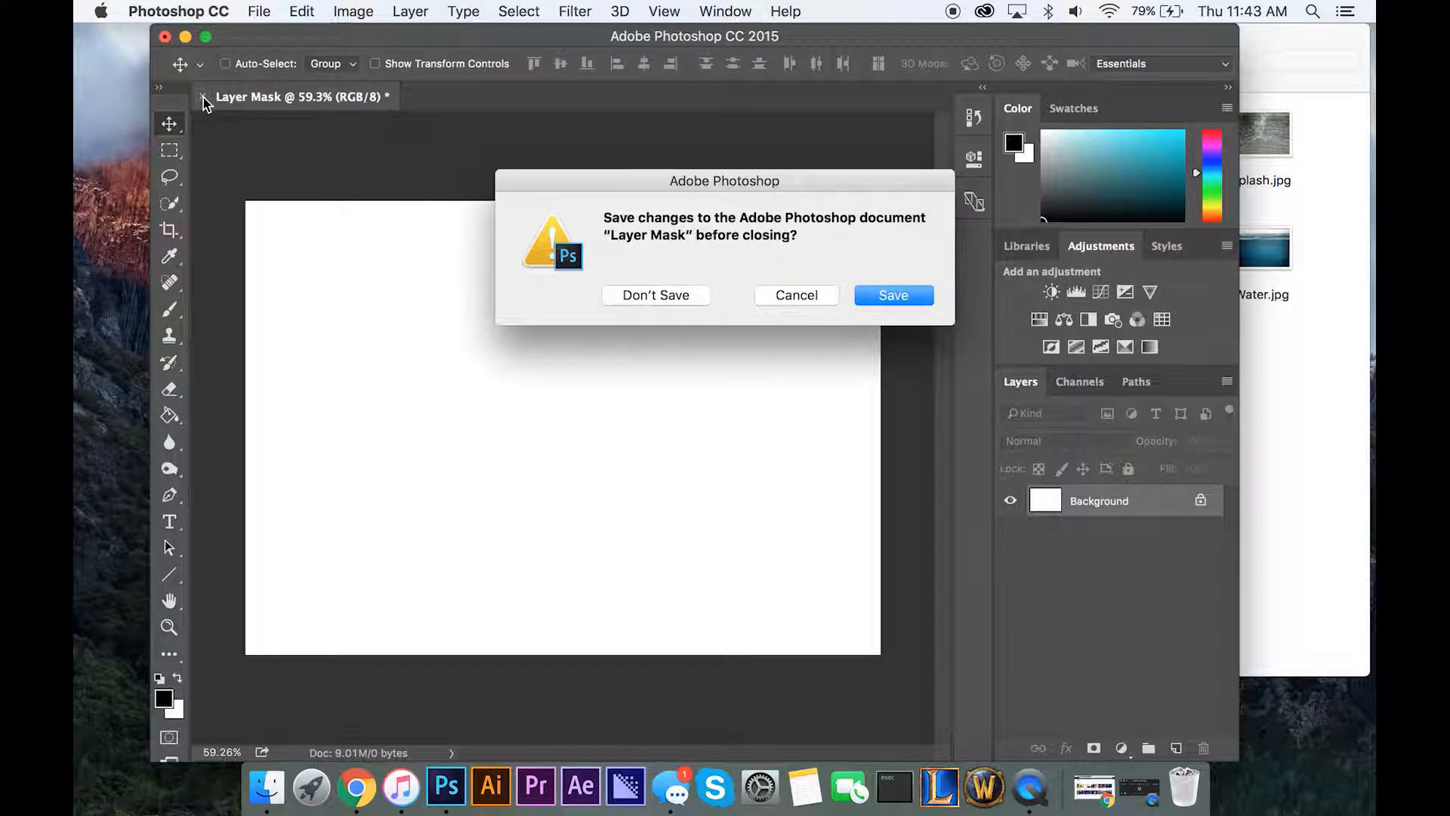
left_click(643, 299)
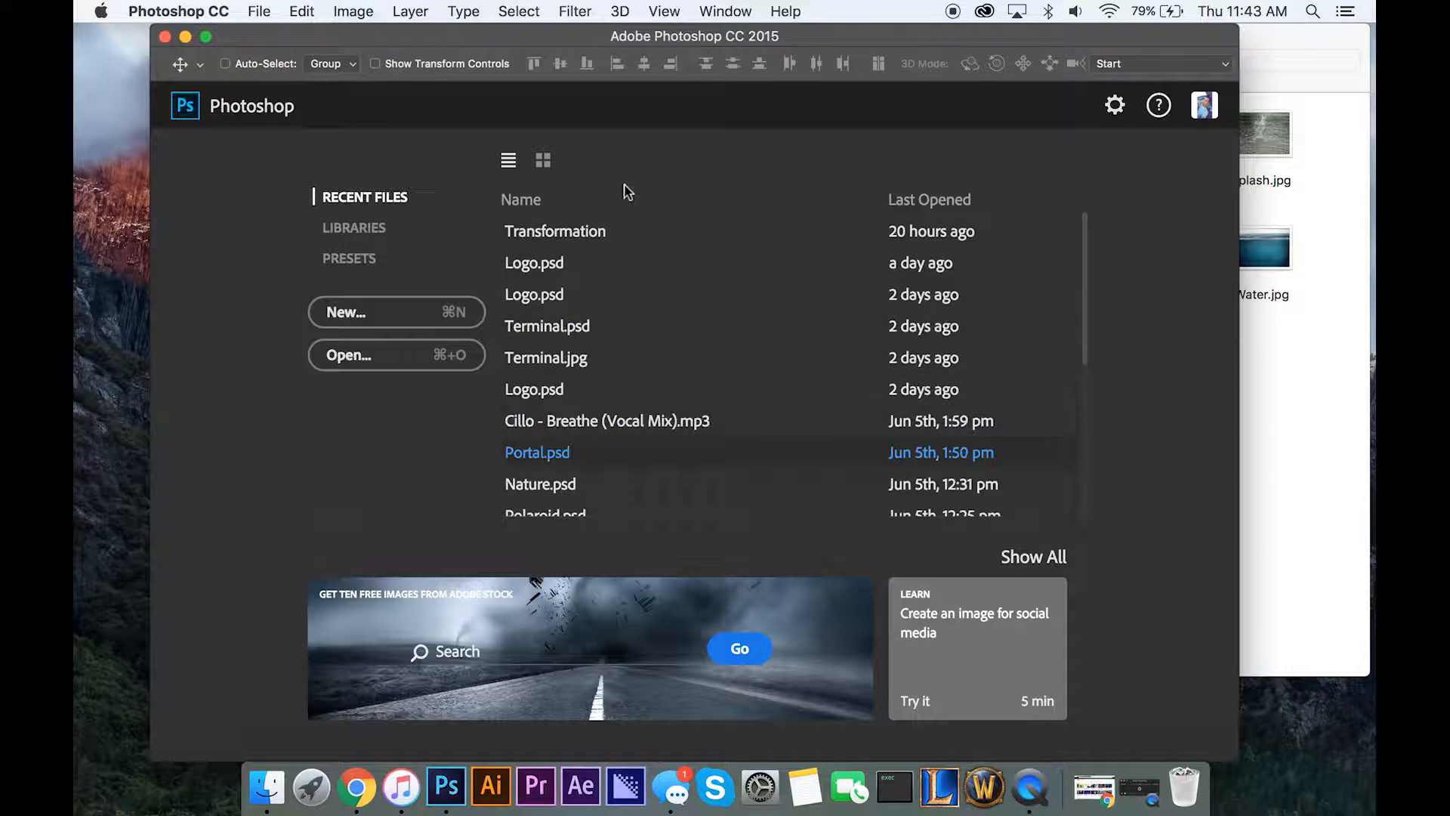
Create a new document named "Layer Mask" with the preset size and fit the canvas to the window.
left_click(384, 311)
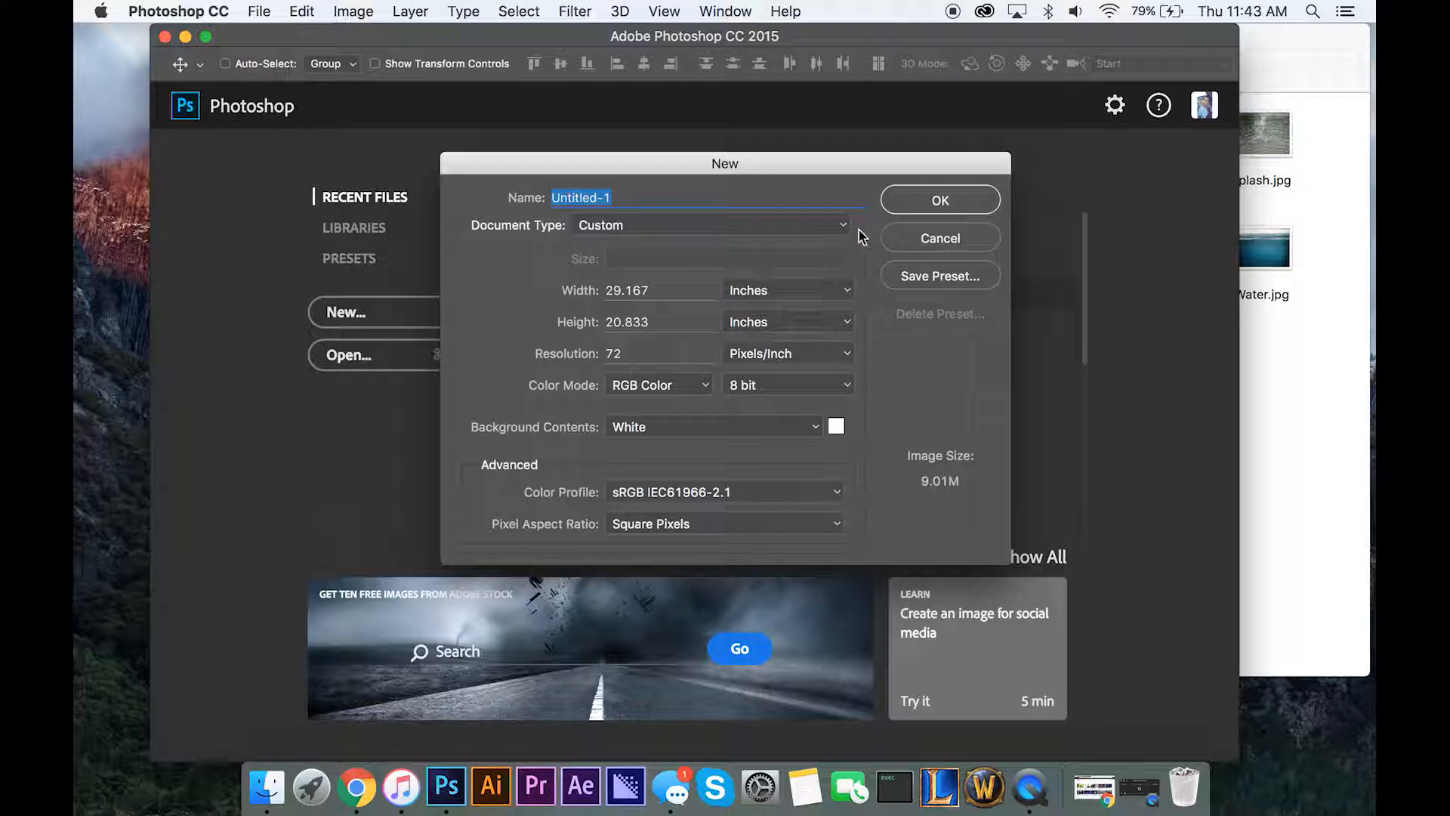
type("Layer Mask")
key("Return")
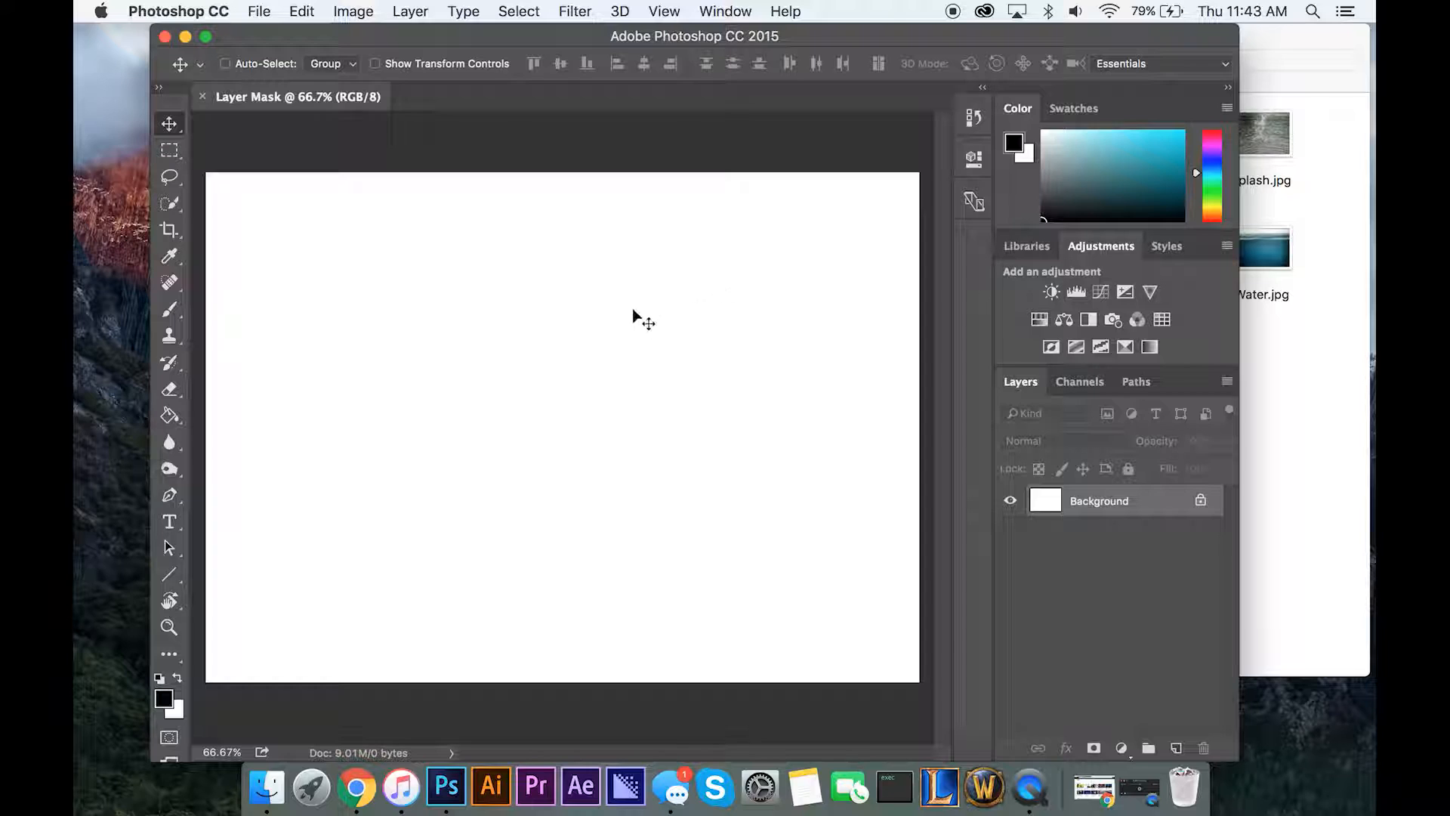
key("super+0")
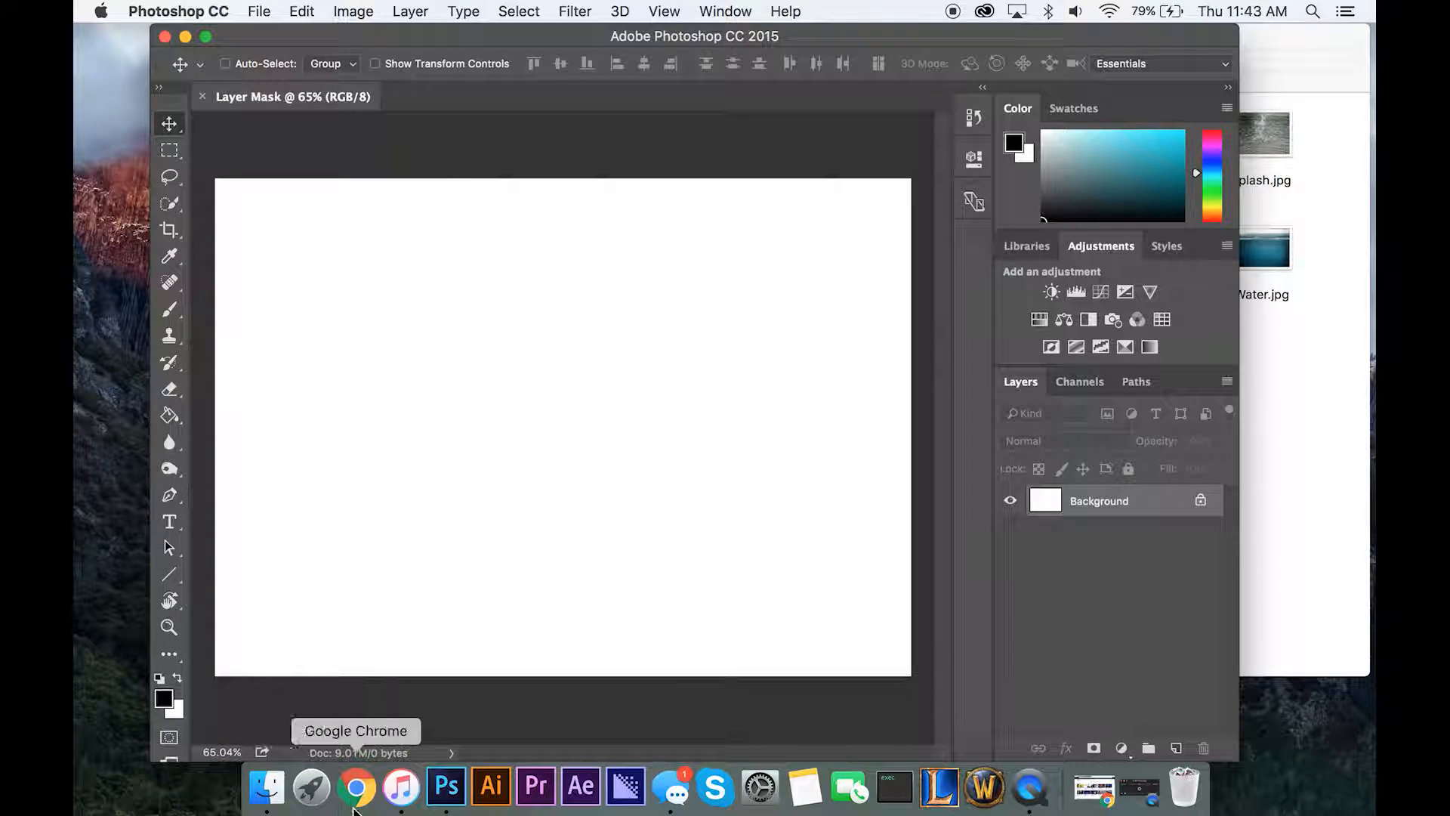
Place tsunami.jpg from the Water folder into the document, spanning the canvas width, and commit the placement.
left_click(268, 787)
left_click_drag(952, 264, 996, 266)
left_click(954, 420)
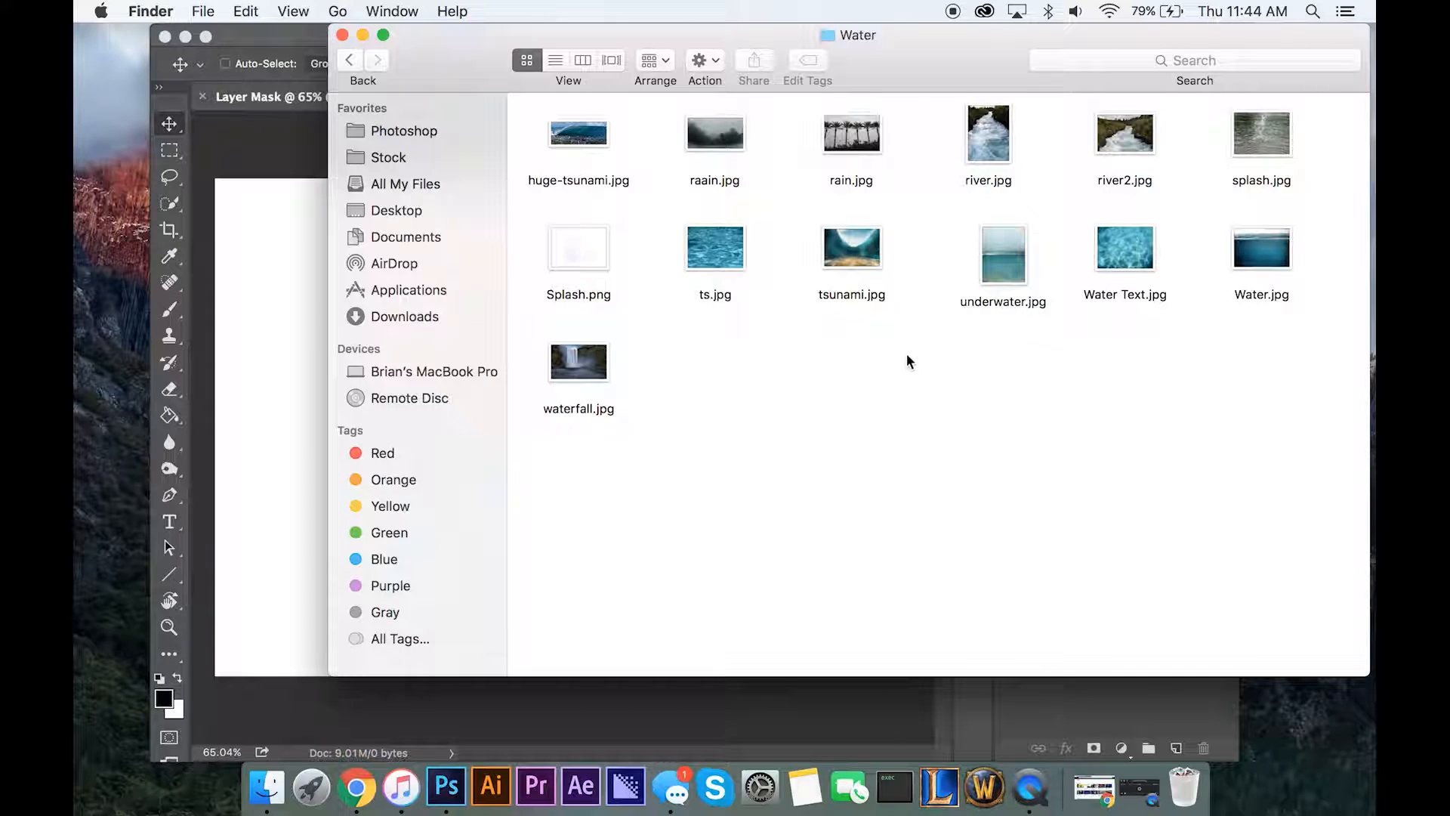
left_click(821, 255)
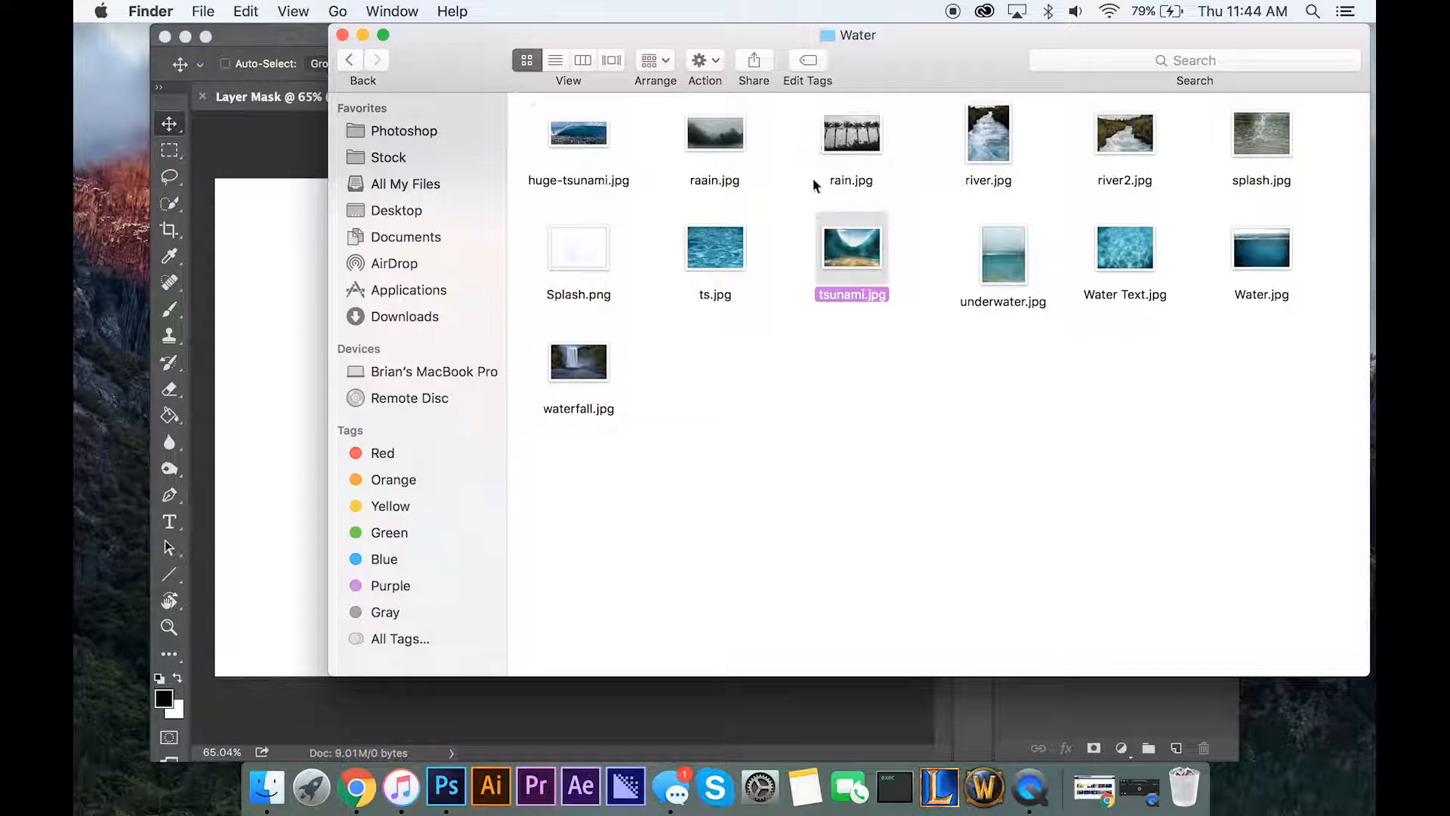
left_click_drag(856, 253, 279, 383)
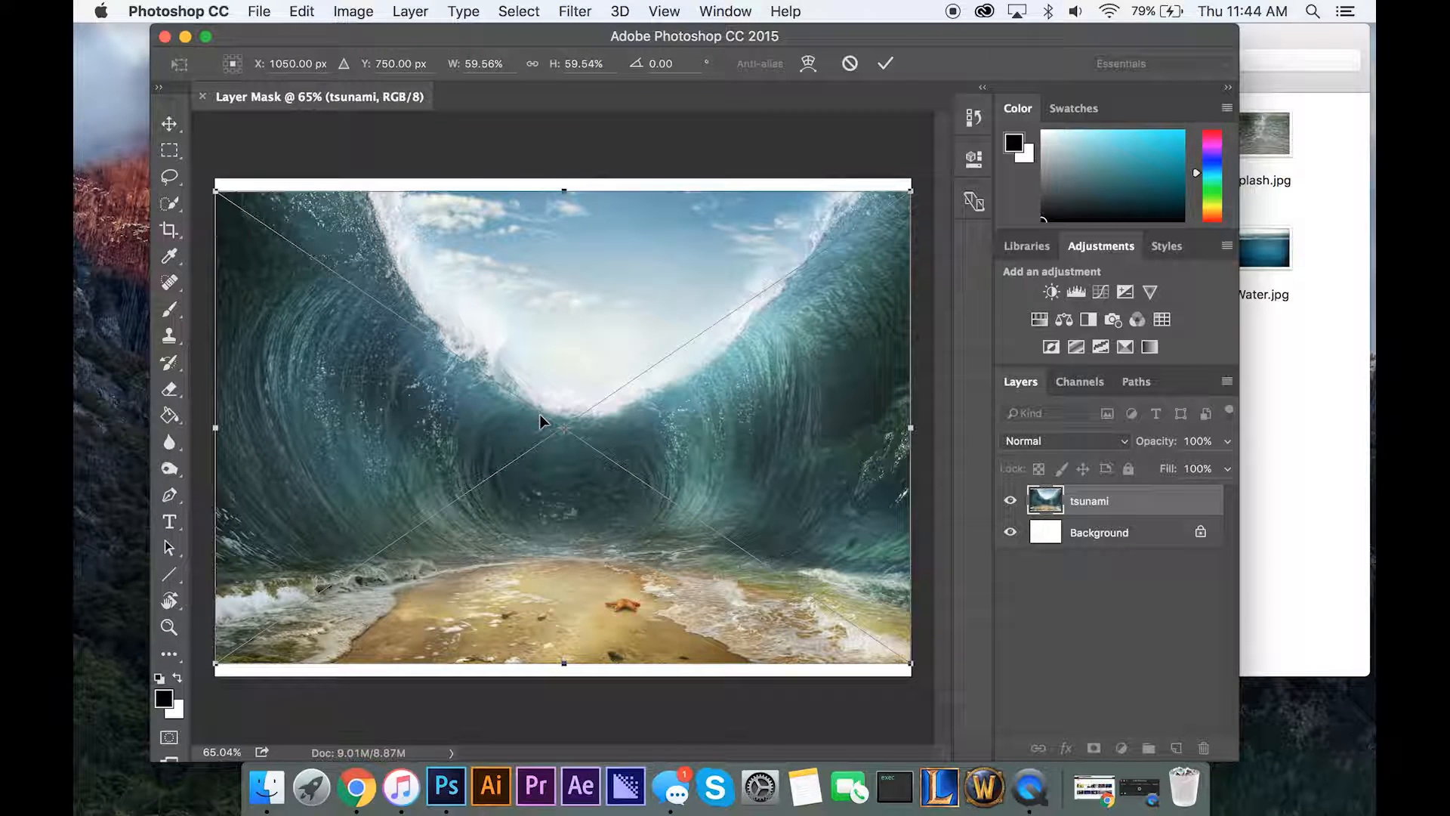
left_click_drag(910, 191, 913, 198)
key("Return")
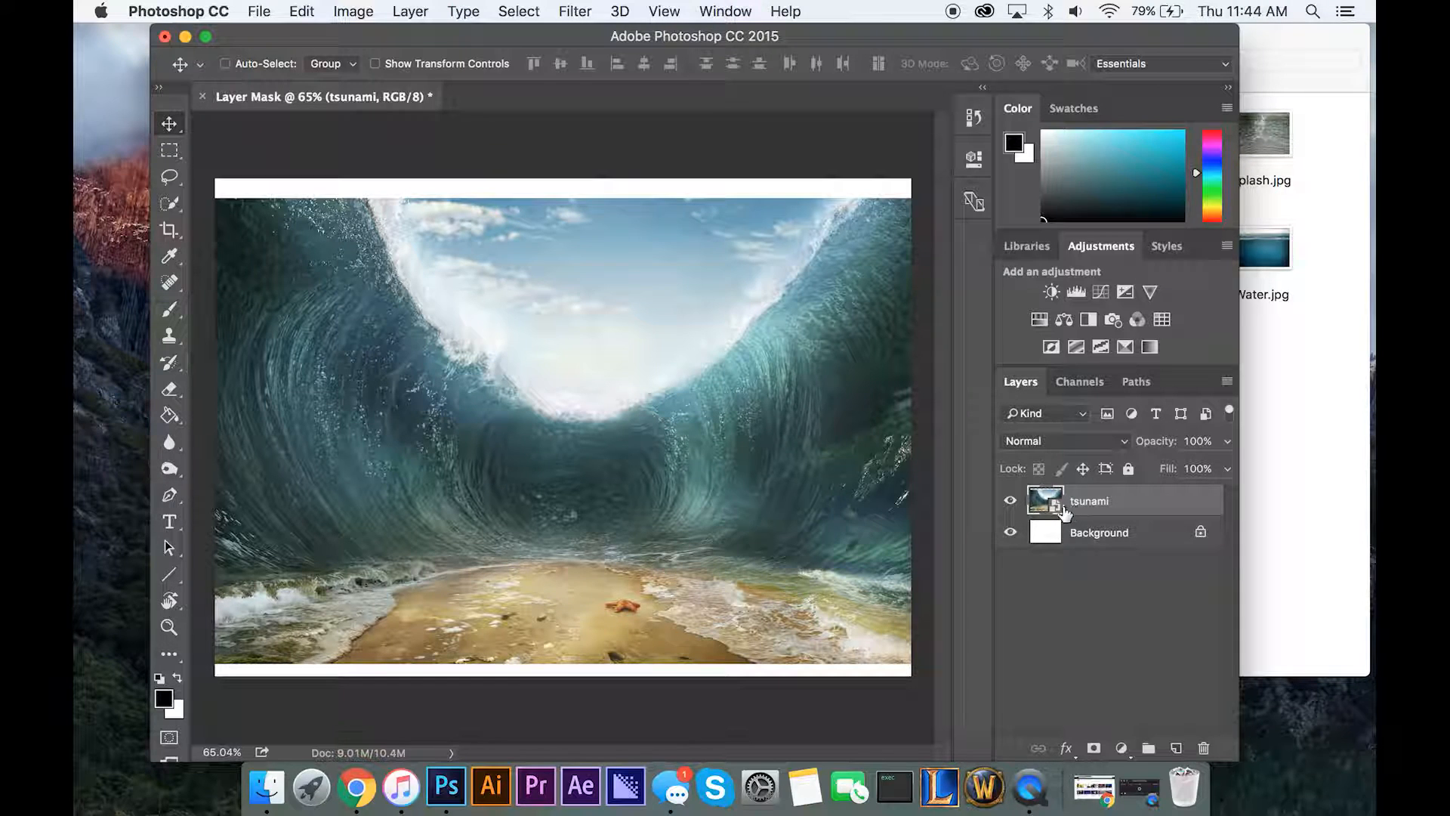
Rasterize the tsunami layer and nudge the image slightly upward on the canvas.
right_click(1148, 497)
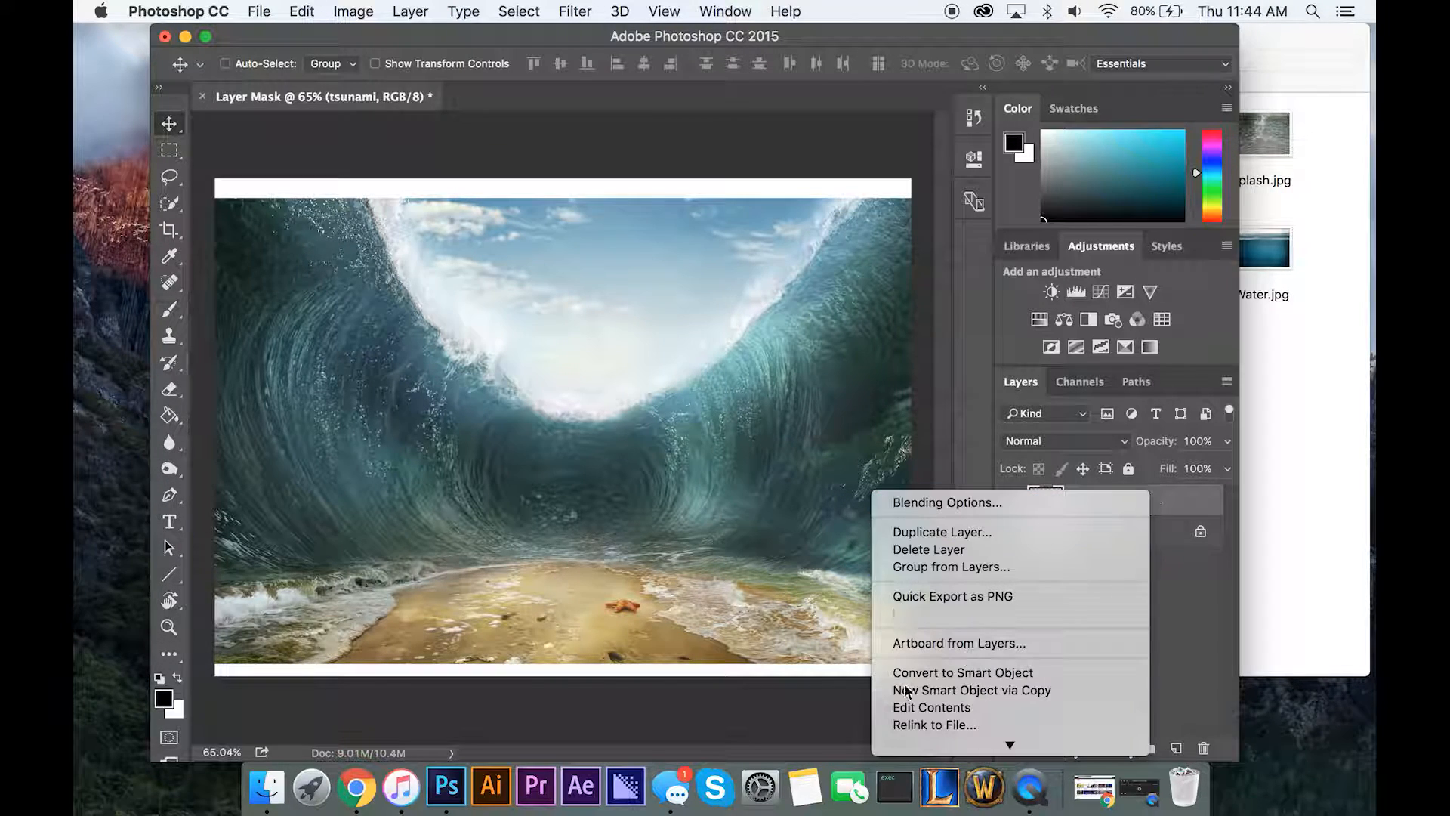
scroll(965, 710, "down", 5)
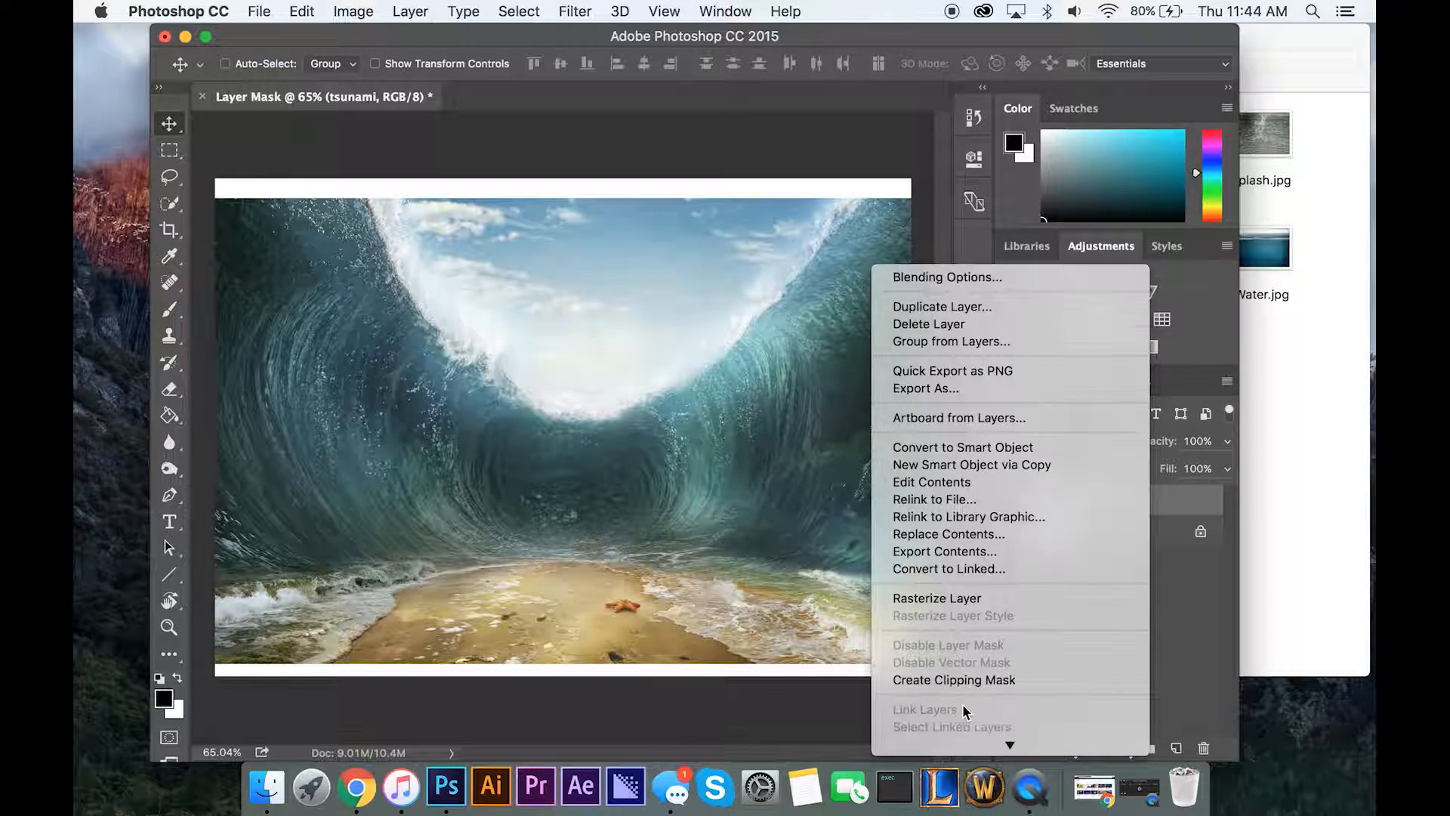
left_click(967, 599)
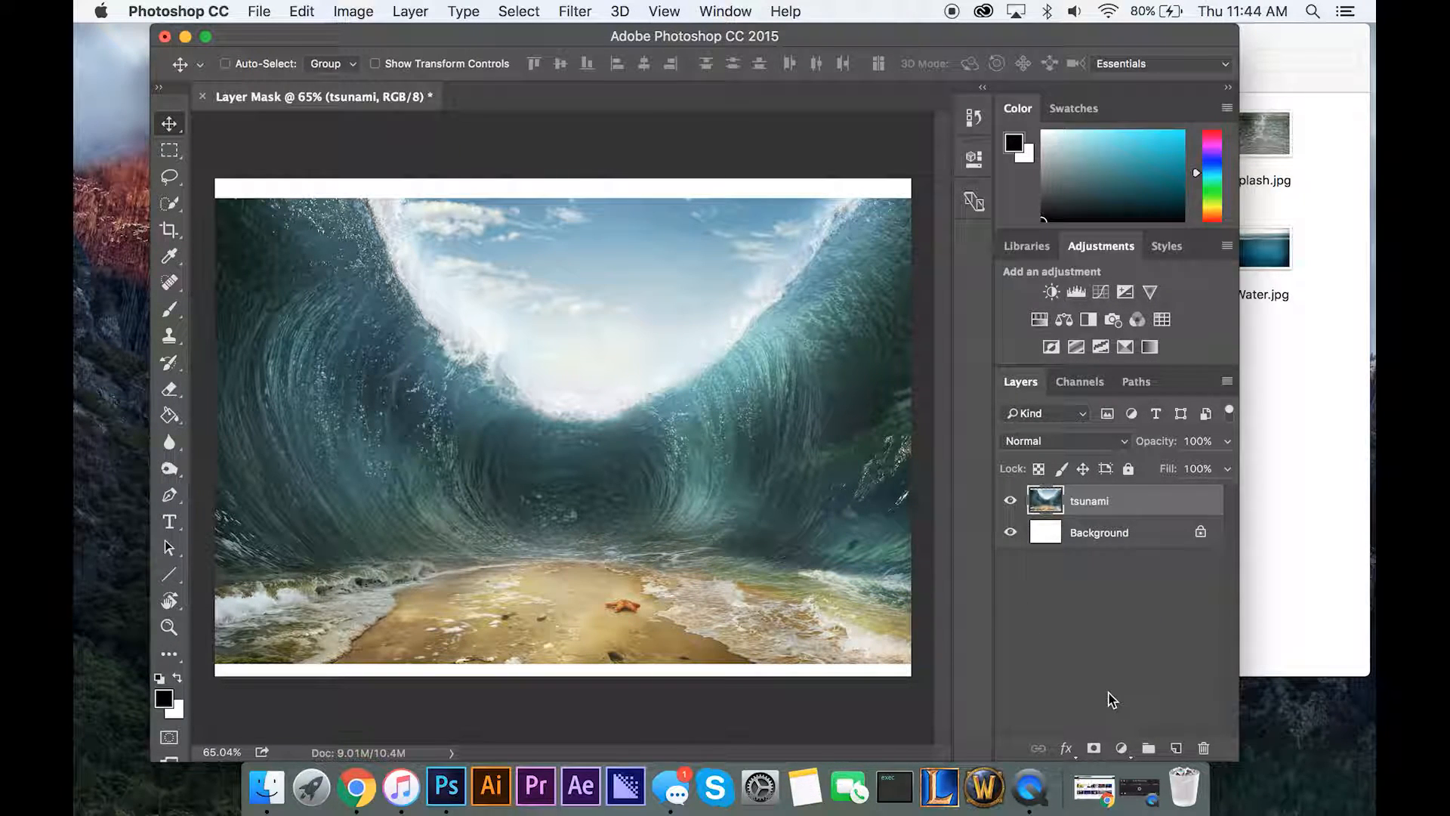
left_click_drag(673, 366, 671, 363)
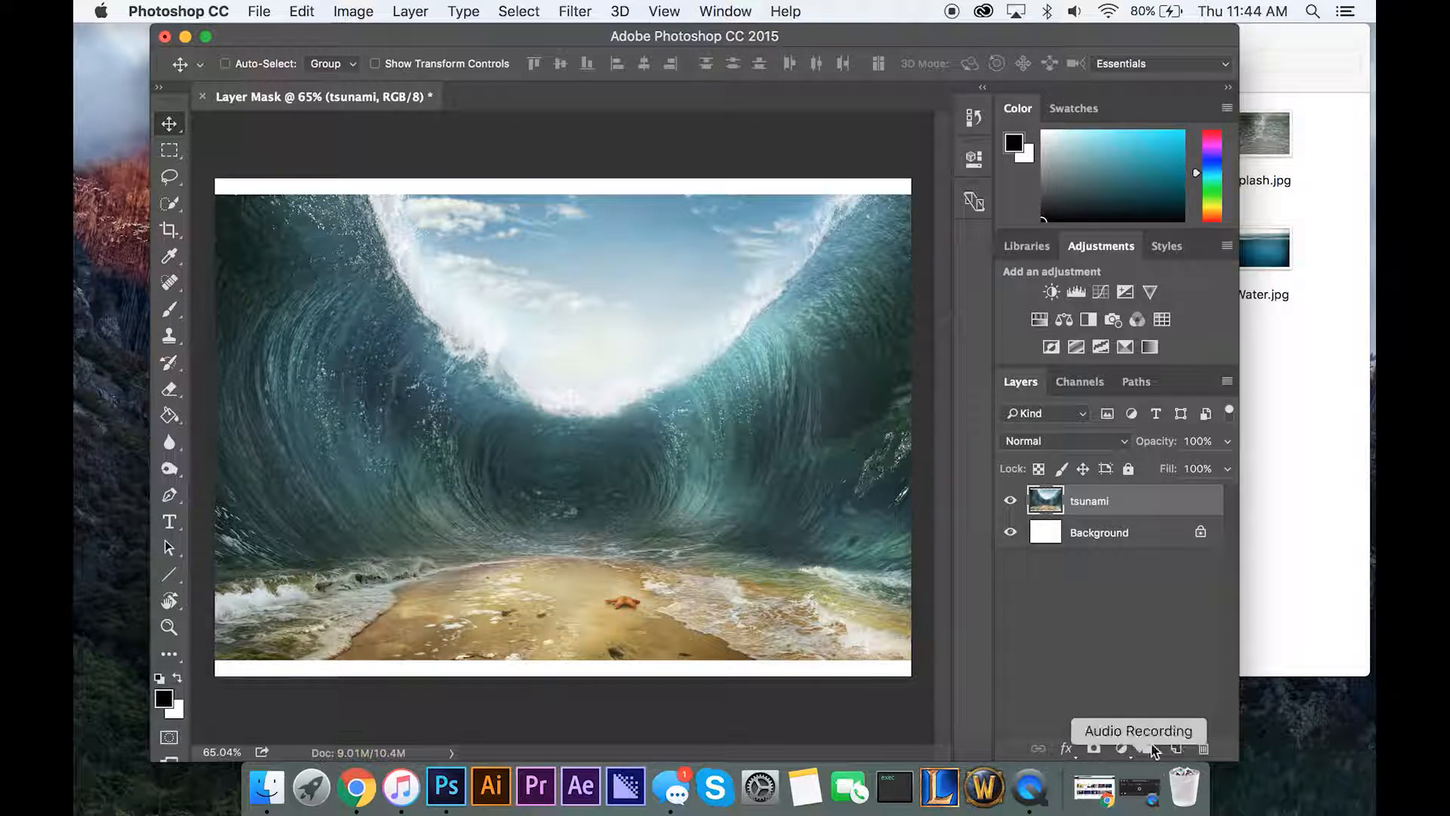
Try a layer mask on the tsunami layer, undo a deletion of the whole layer, and delete only the mask.
left_click(1093, 748)
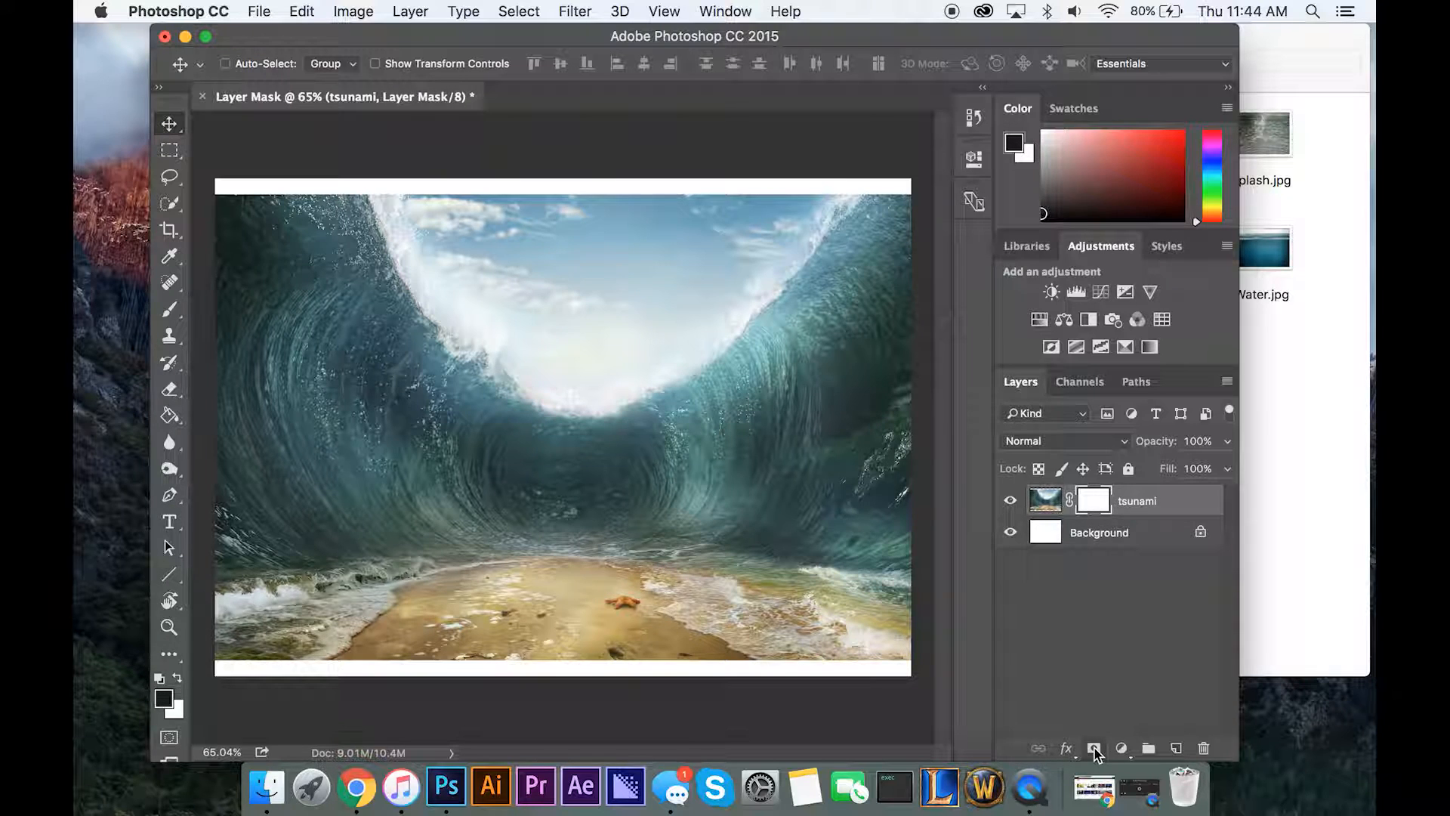
left_click(1053, 503)
key("Delete")
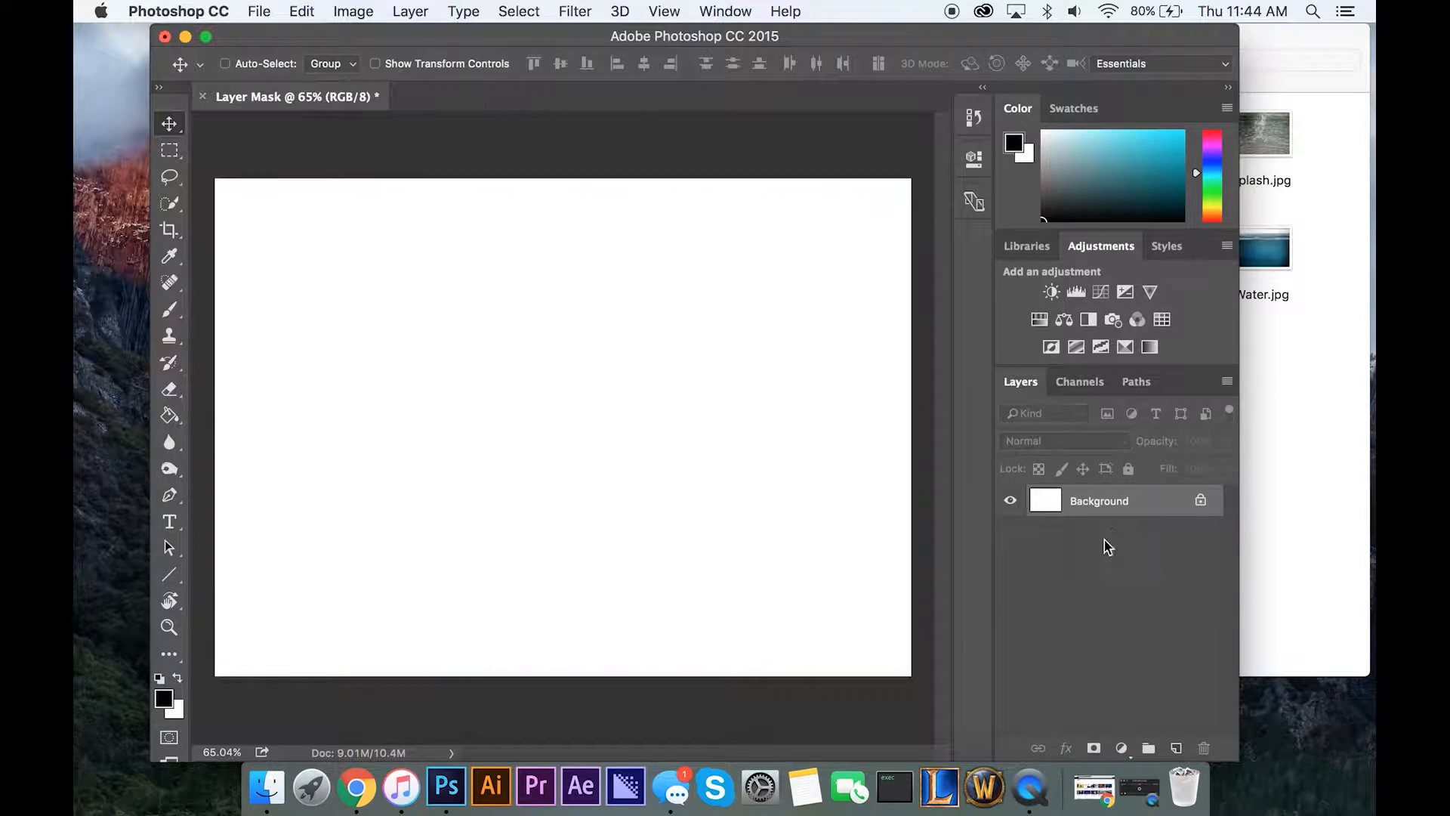
key("super+z")
right_click(1106, 502)
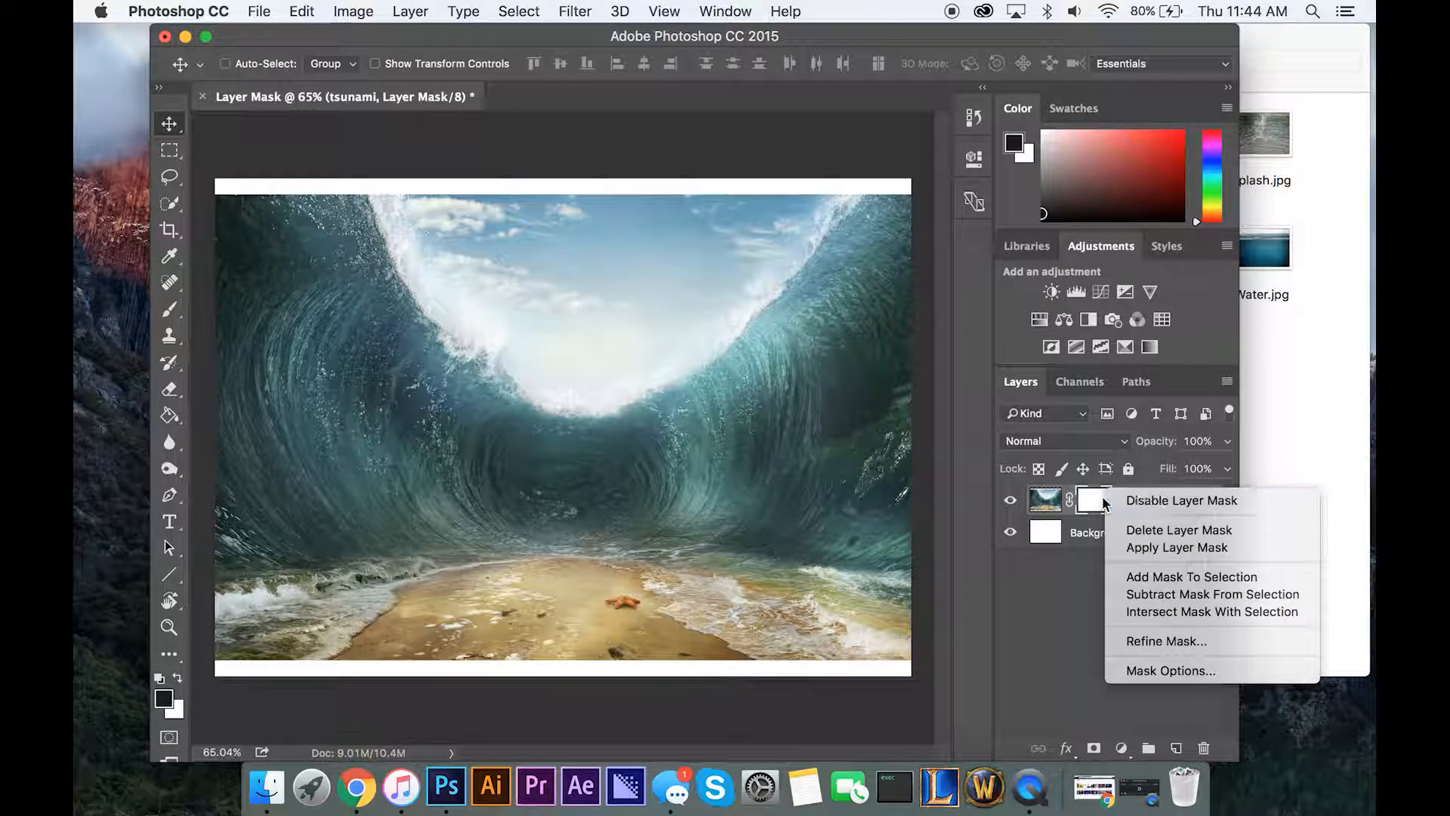
left_click(1125, 530)
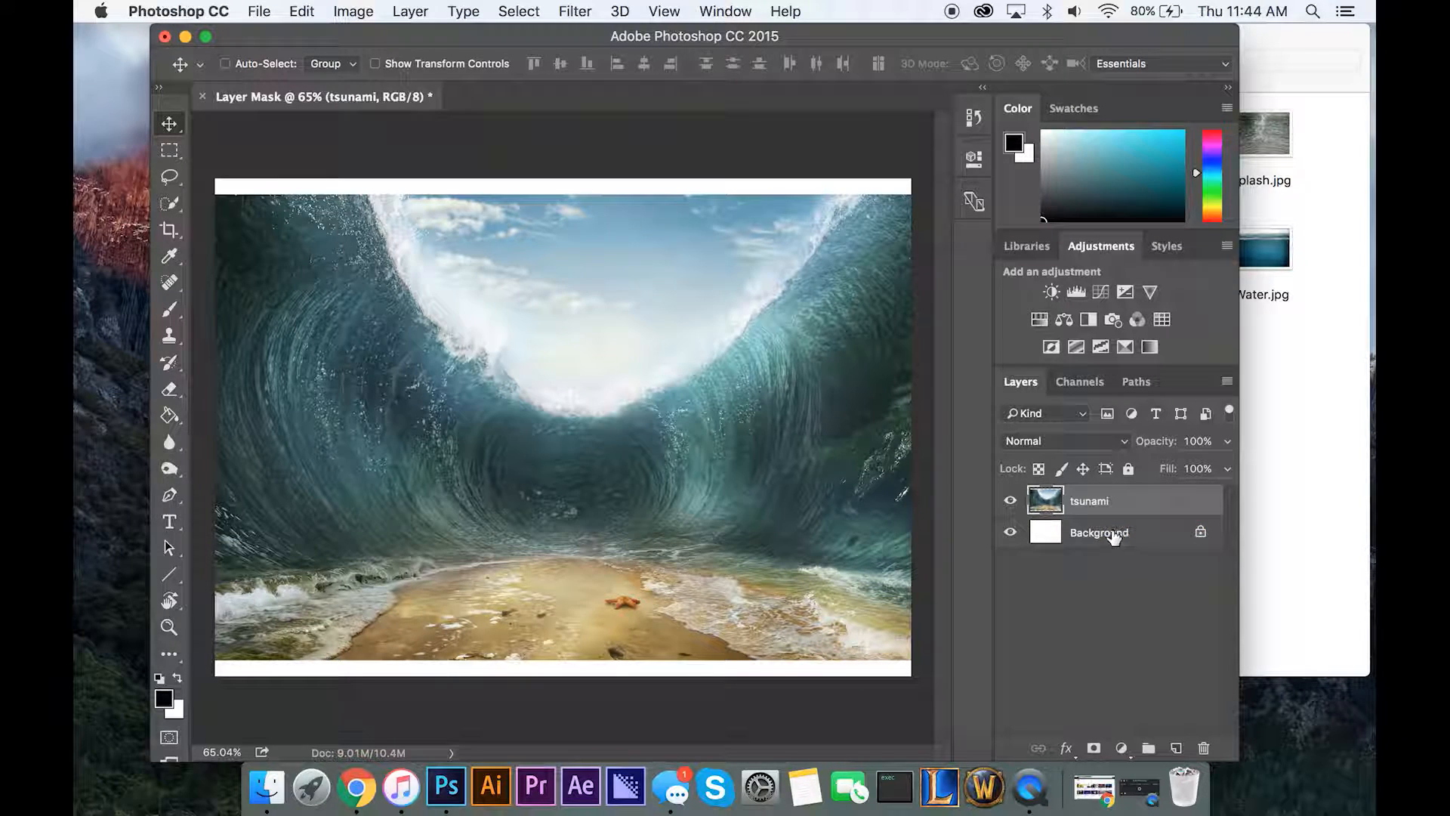
Add a layer mask to the tsunami layer and activate the Brush tool with the layer's image targeted.
left_click(1093, 747)
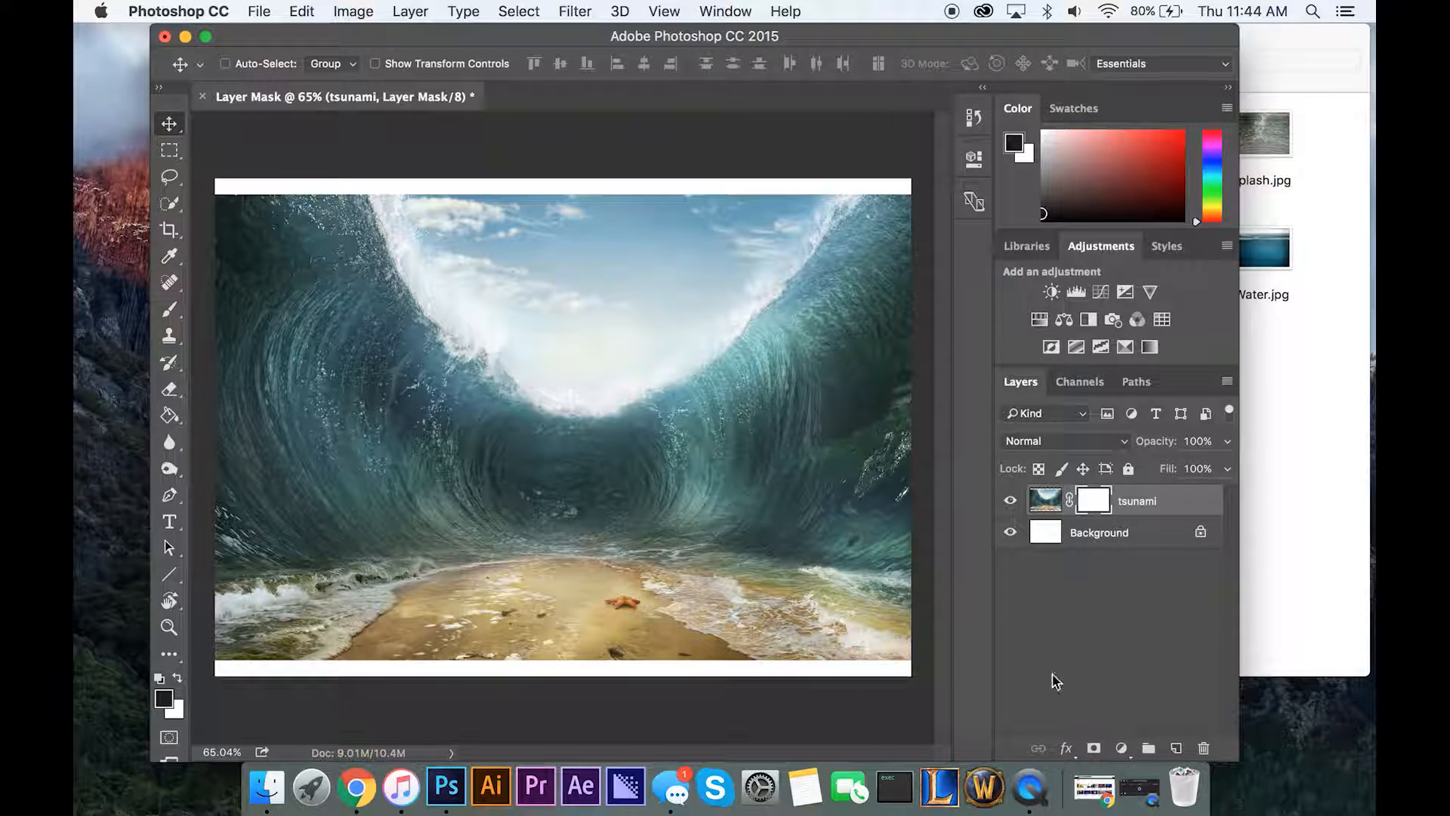
left_click(1044, 501)
left_click(1106, 509)
left_click(1054, 505)
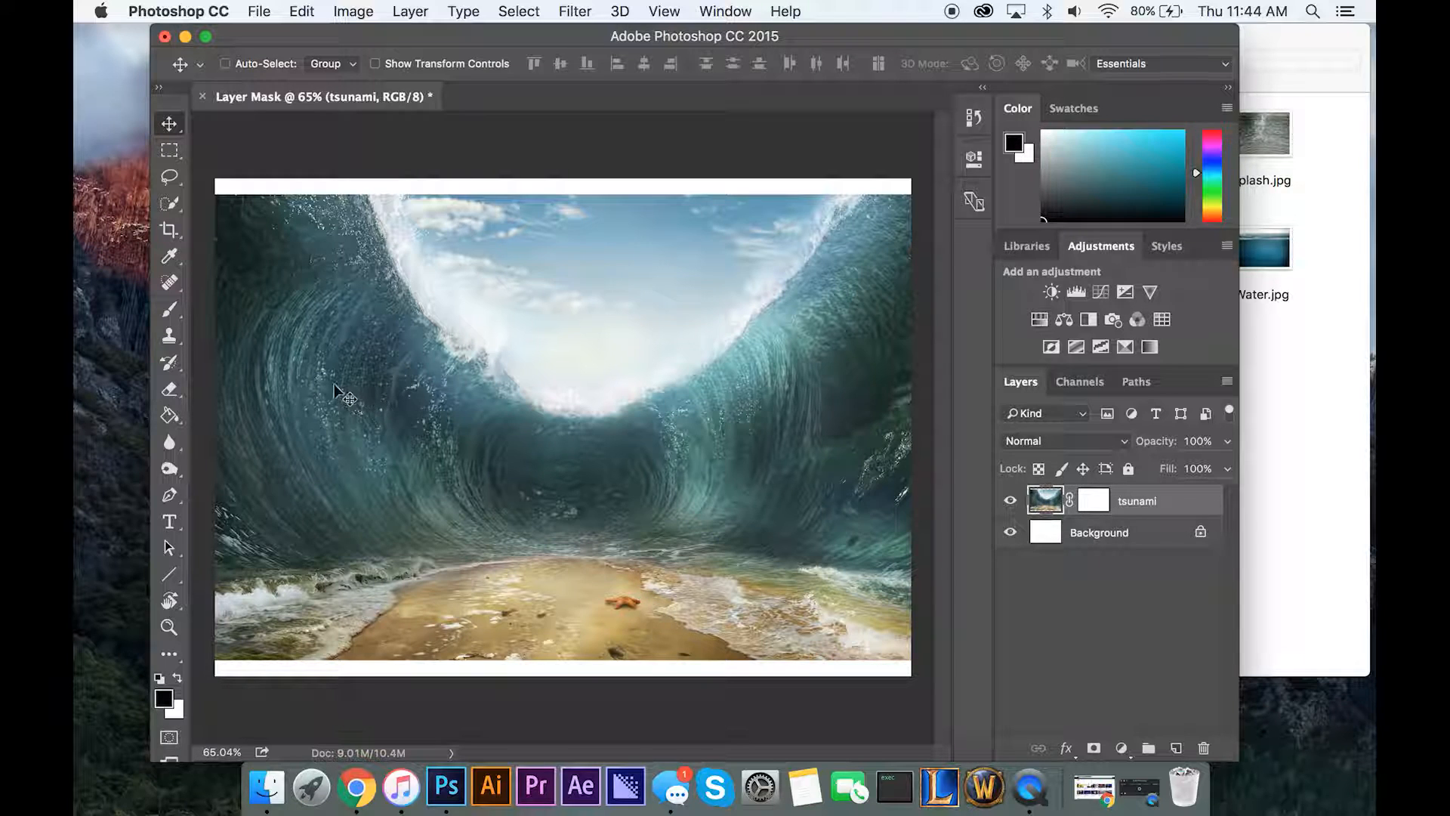
left_click(169, 309)
Try painting black directly on the tsunami image across the wave and undo the strokes.
left_click(416, 342)
mouse_move(367, 370)
left_mouse_down()
mouse_move(521, 423)
mouse_move(468, 431)
mouse_move(597, 404)
mouse_move(608, 438)
left_mouse_up()
key("super+alt+z")
key("super+alt+z")
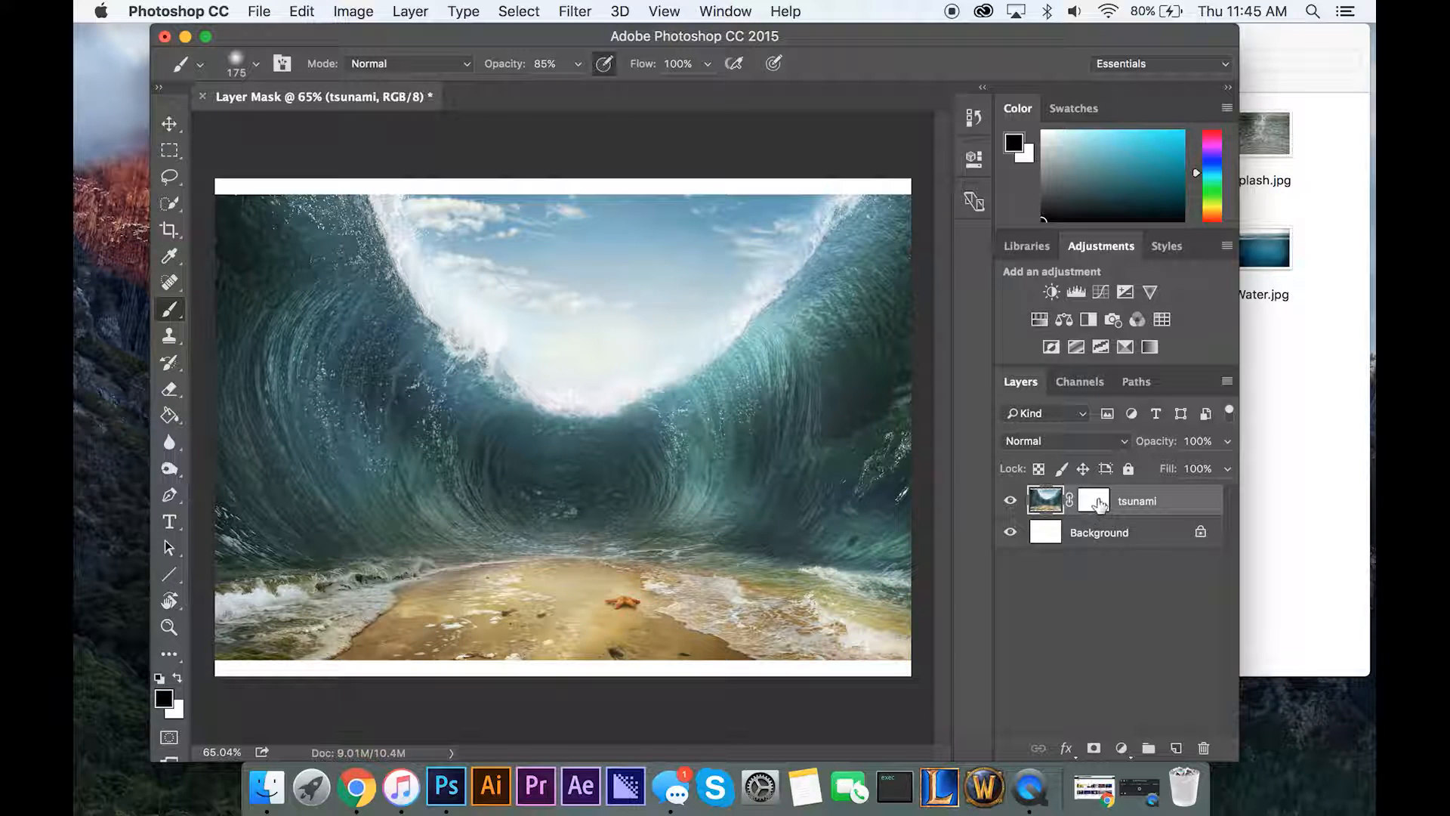
Target the tsunami layer's mask and paint black over the middle of the sky to hide it.
left_click(1094, 501)
left_click(739, 454)
key("super+alt+z")
mouse_move(622, 324)
left_mouse_down()
mouse_move(680, 273)
mouse_move(559, 317)
mouse_move(561, 266)
mouse_move(536, 309)
mouse_move(571, 247)
mouse_move(506, 262)
mouse_move(545, 254)
mouse_move(557, 272)
mouse_move(530, 258)
mouse_move(618, 287)
mouse_move(483, 260)
mouse_move(671, 245)
mouse_move(518, 243)
left_mouse_up()
key("x")
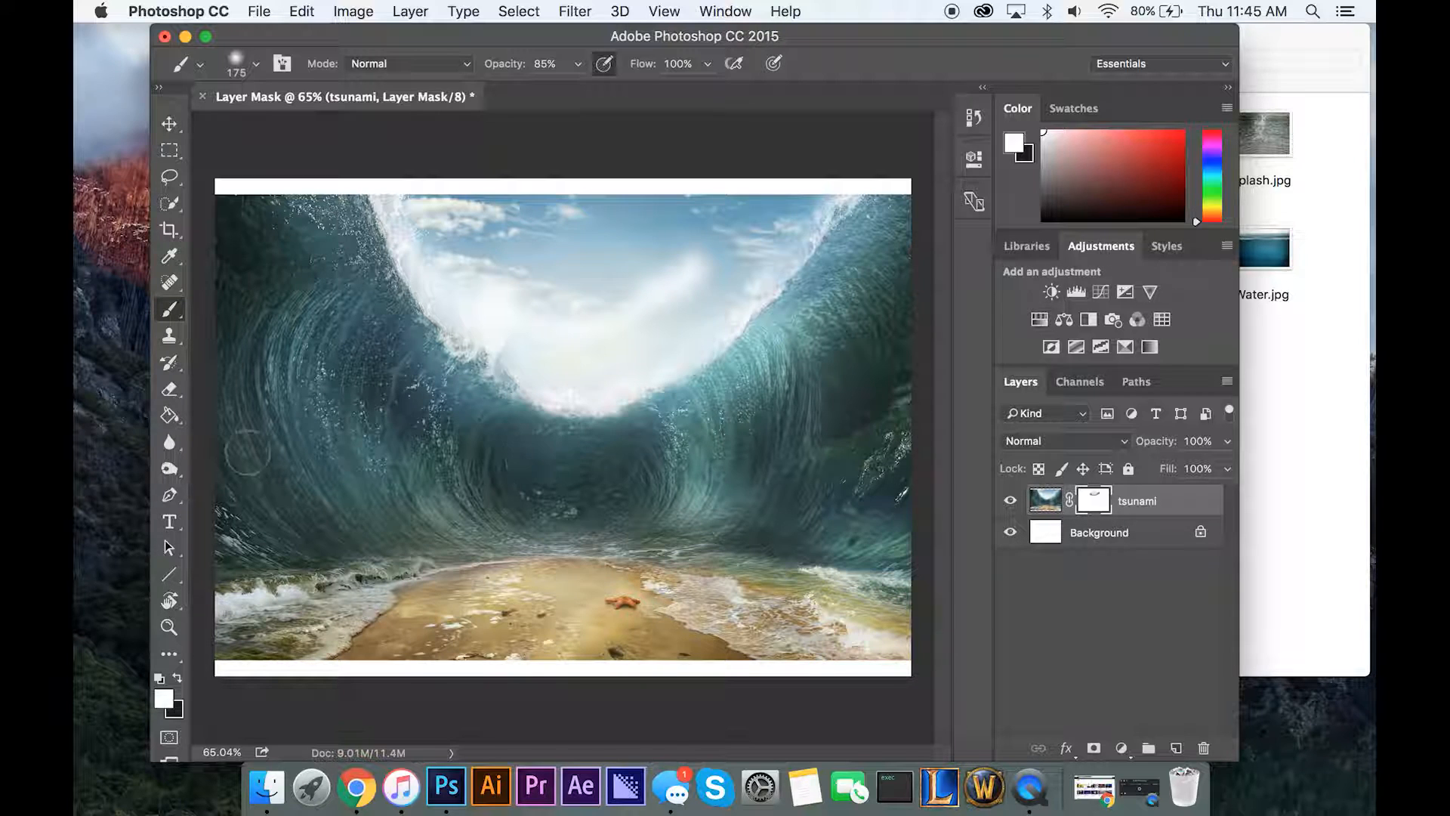
key("x")
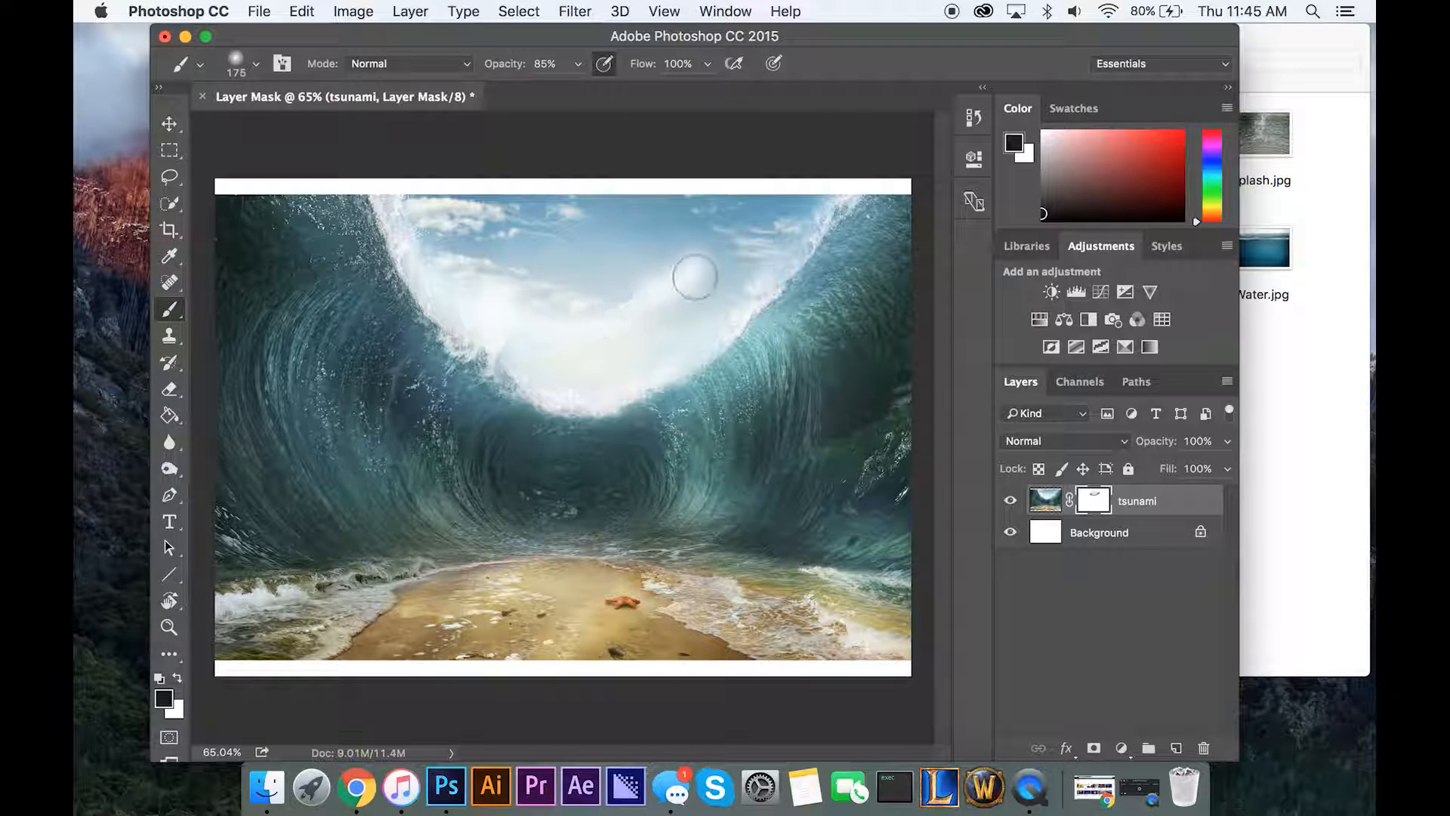
left_click_drag(693, 275, 599, 320)
Swap the foreground colour to white and paint on the mask to restore the hidden sky.
key("x")
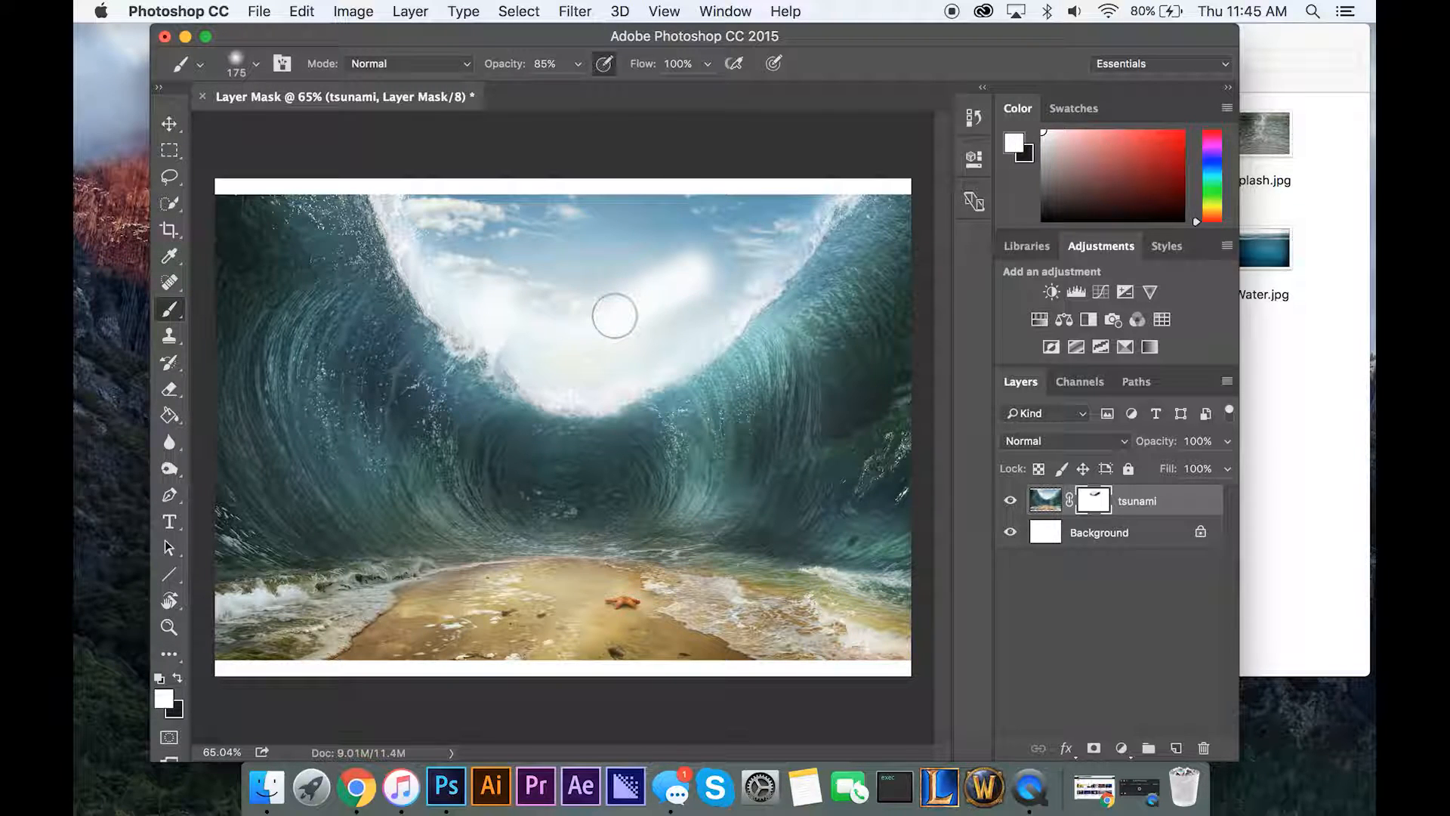
key("x")
key("x")
key("x")
key("x")
key("x")
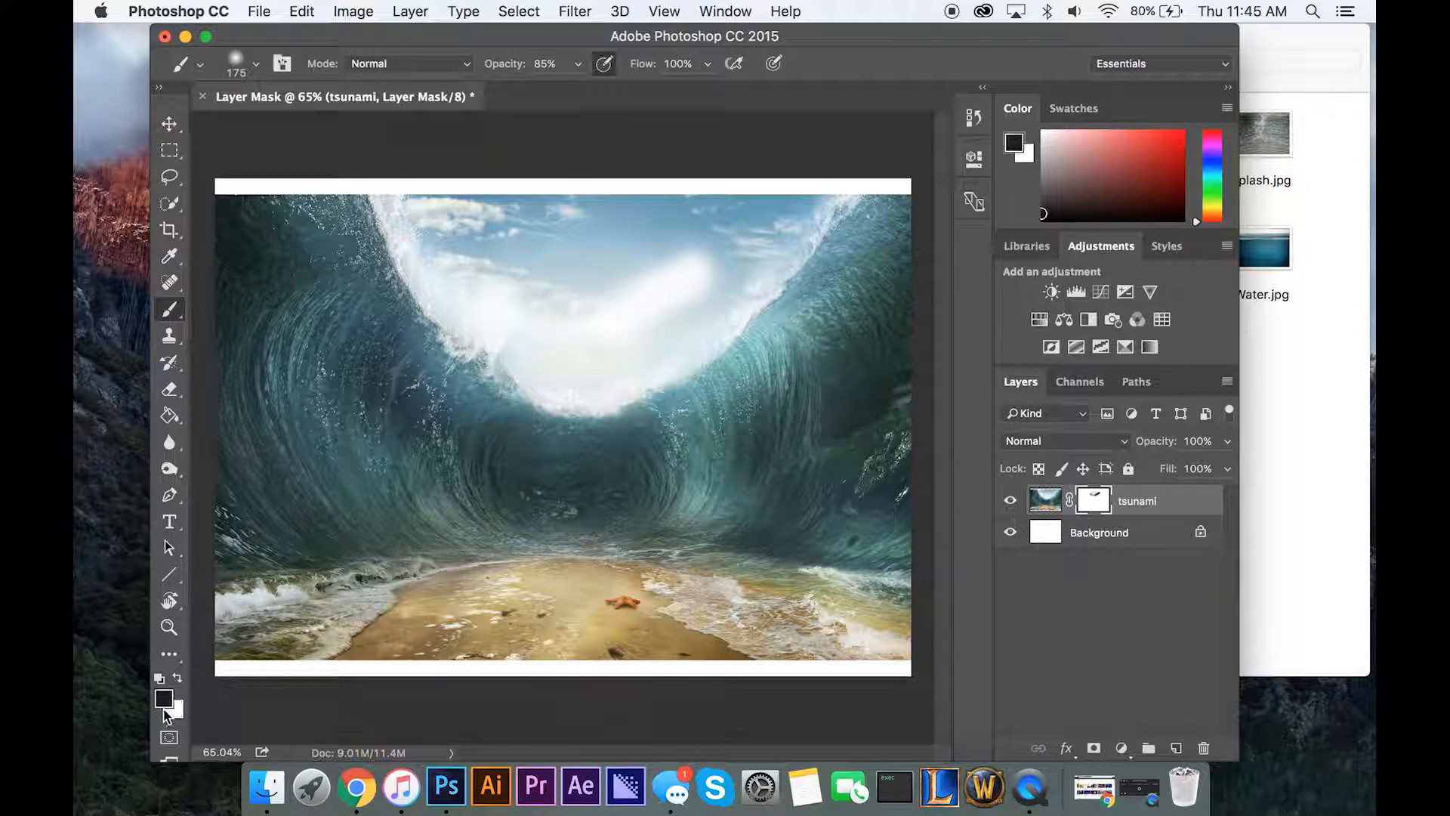
key("x")
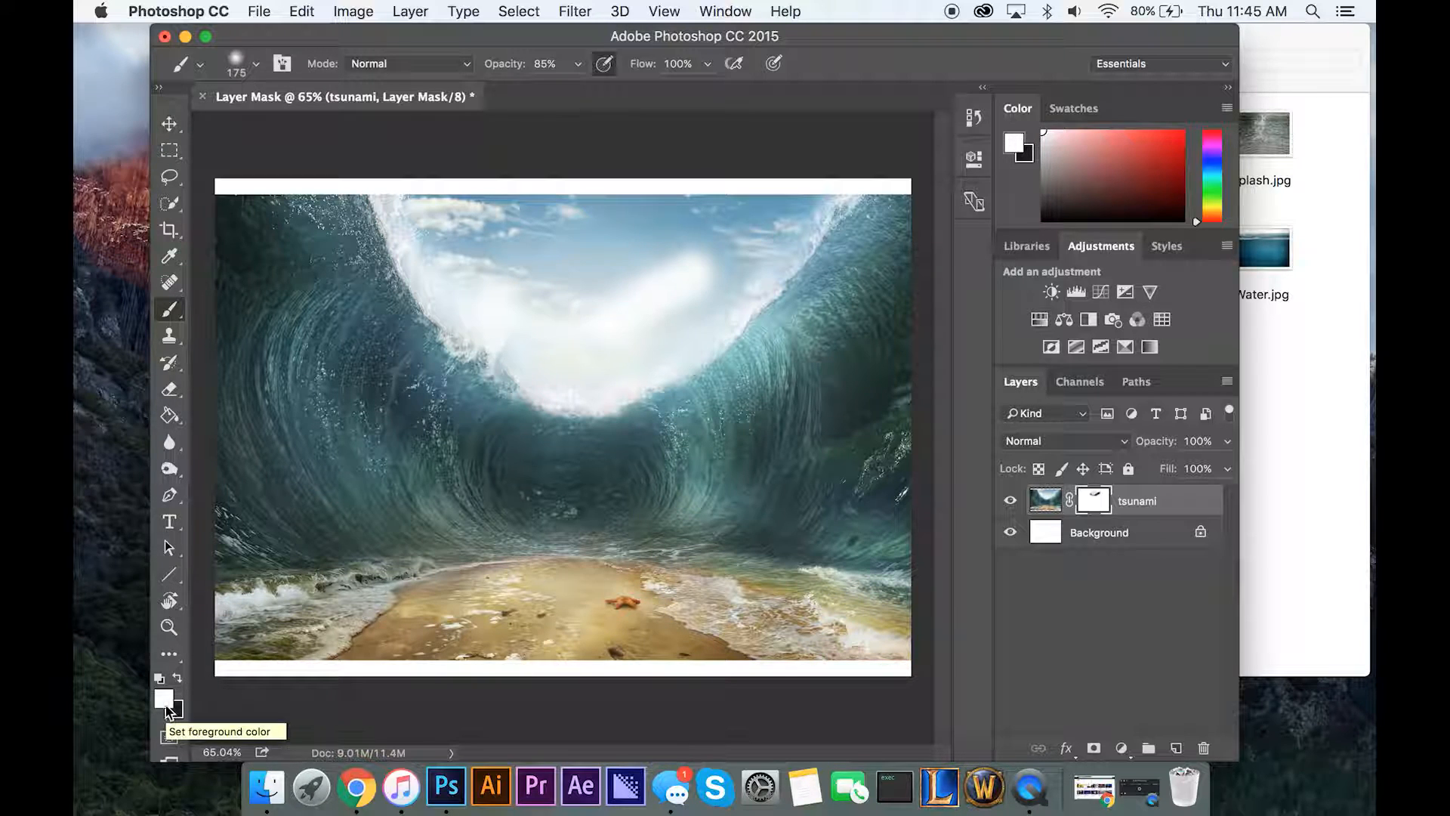
left_click_drag(706, 259, 624, 310)
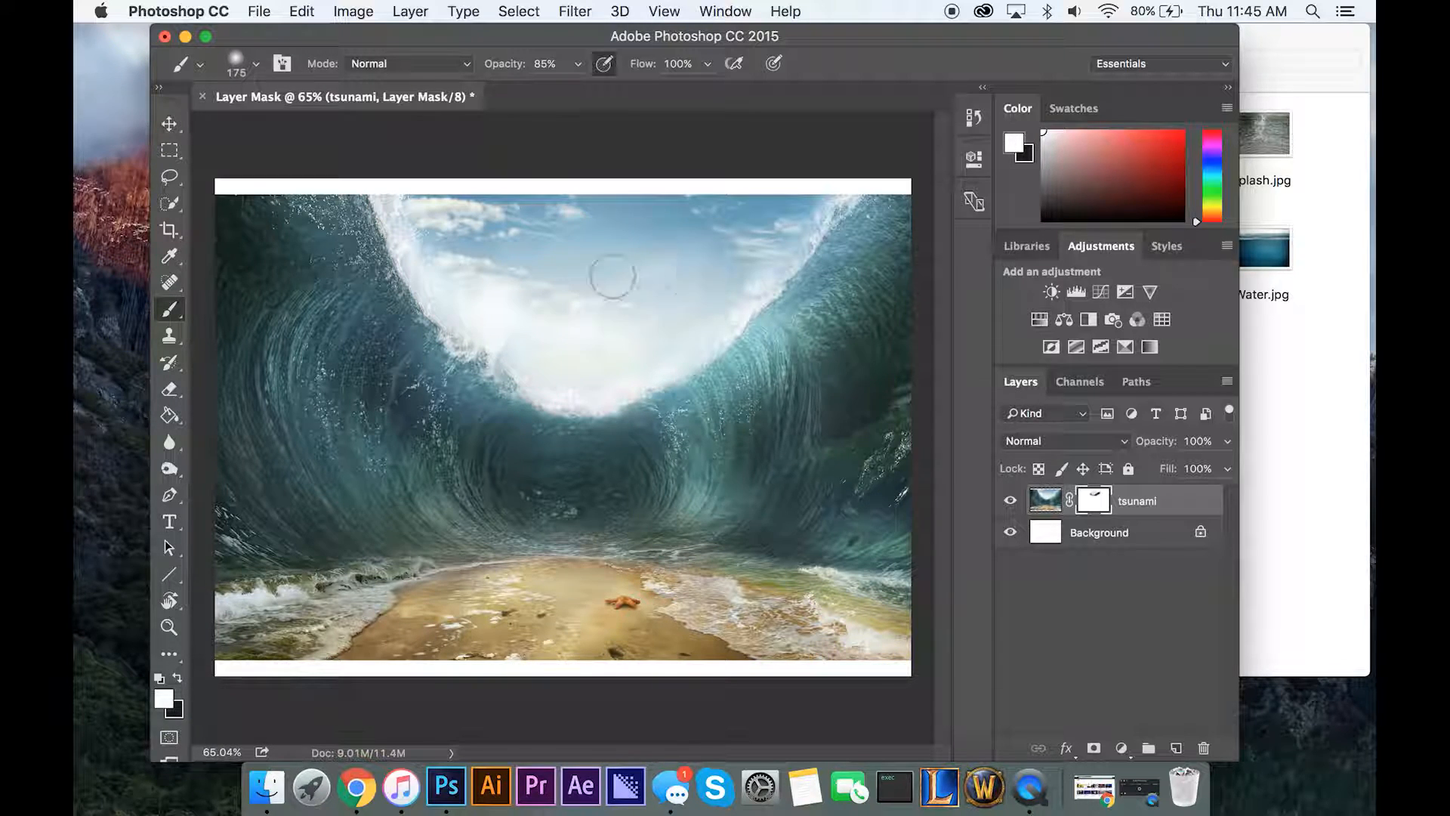
left_click(491, 288)
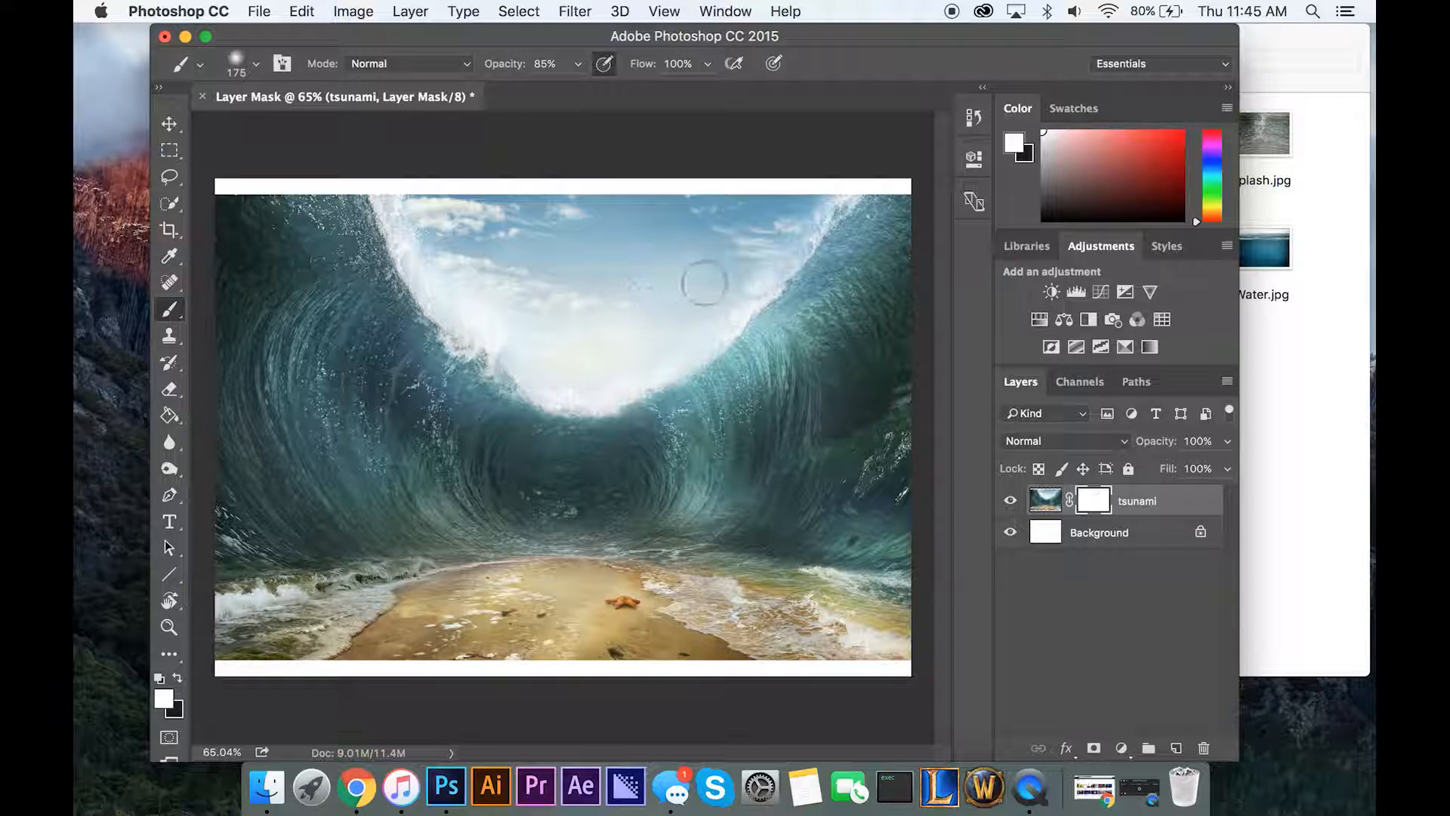
Paint black on the mask with the soft brush to hide the sky along both inner edges of the wave.
key("x")
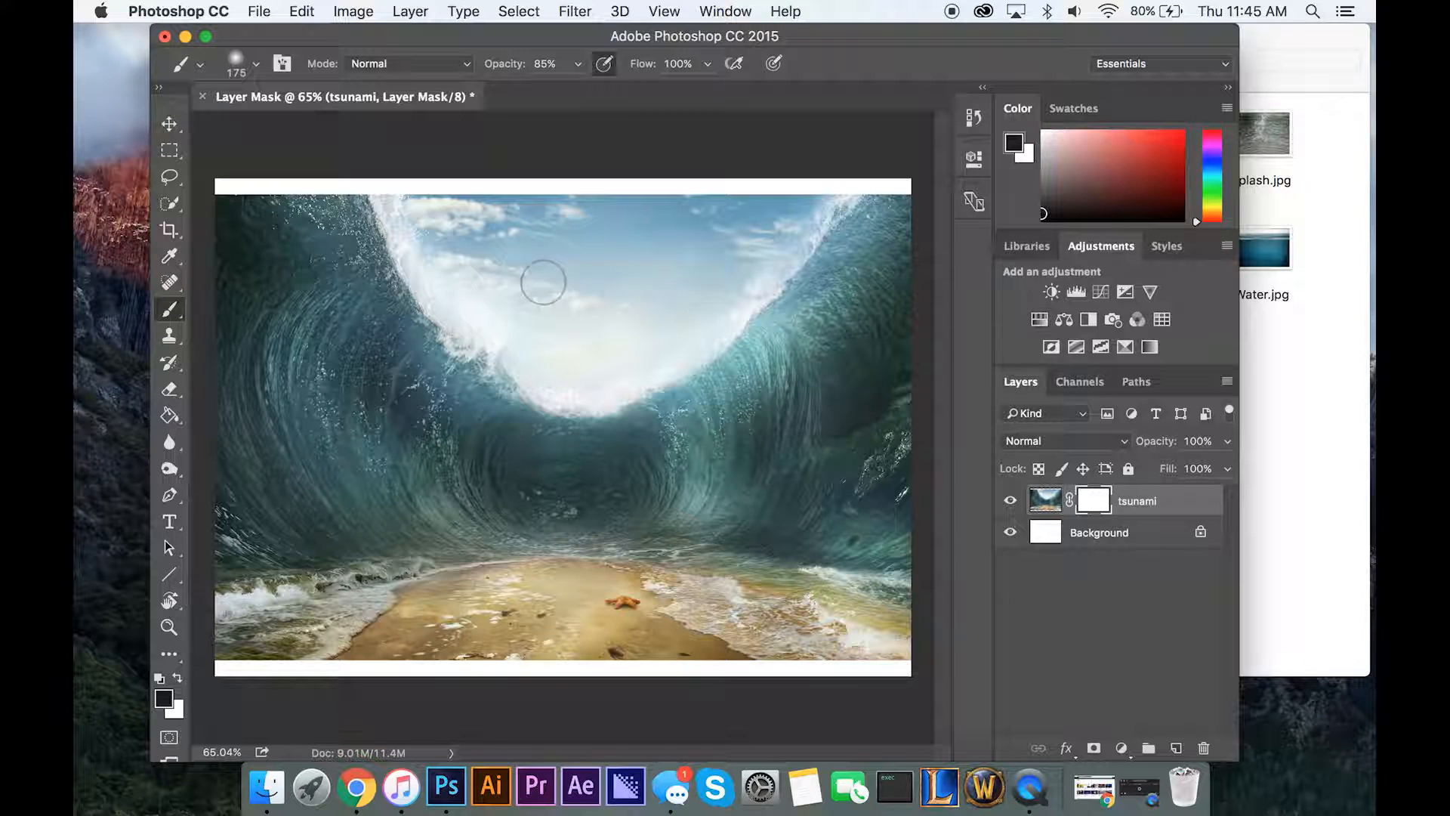
mouse_move(441, 213)
left_mouse_down()
mouse_move(534, 351)
mouse_move(580, 373)
mouse_move(637, 349)
mouse_move(780, 225)
mouse_move(598, 327)
mouse_move(681, 290)
mouse_move(747, 234)
mouse_move(651, 349)
mouse_move(705, 320)
mouse_move(731, 269)
mouse_move(807, 211)
left_mouse_up()
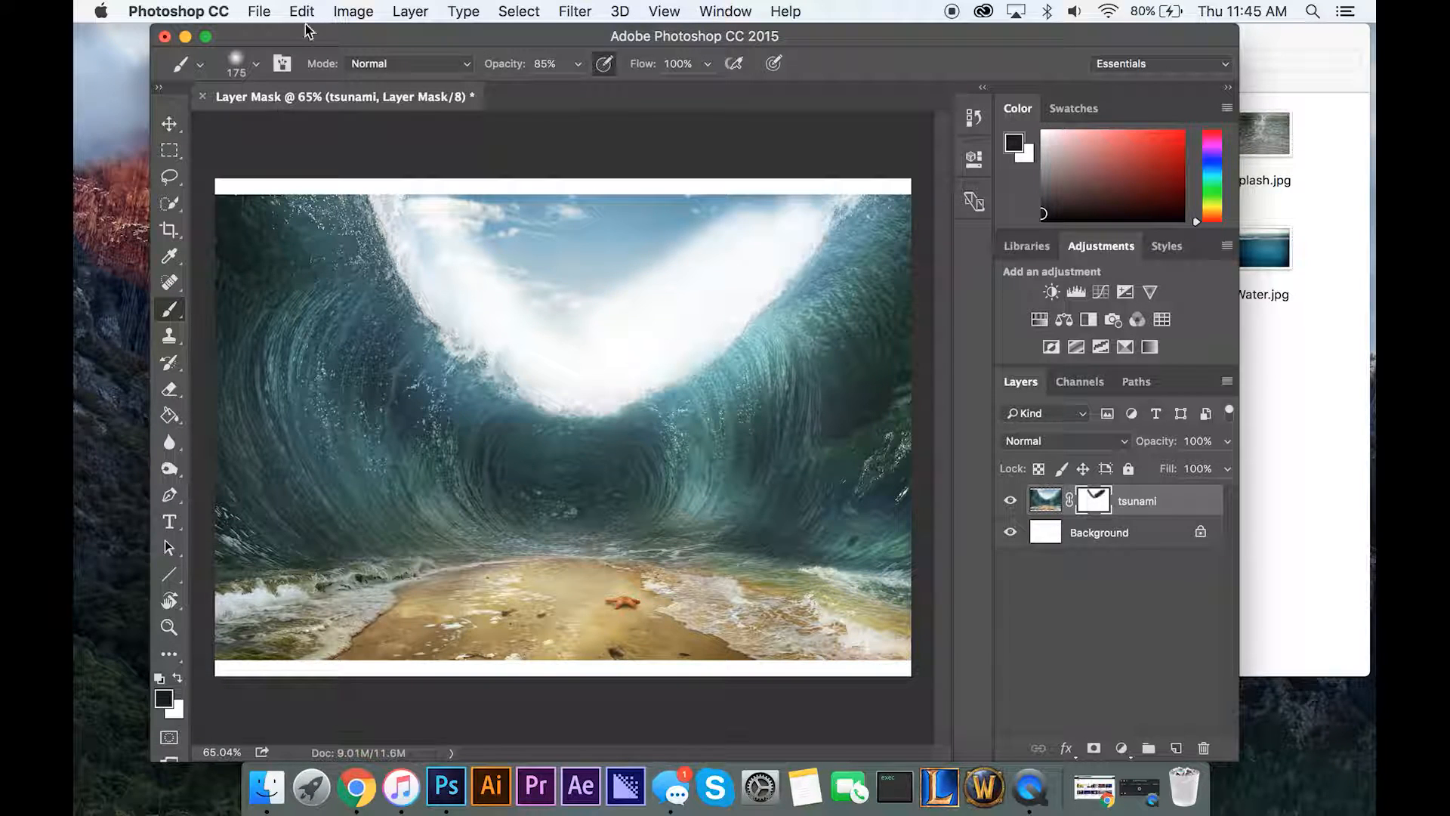
Try a hard round 175 px brush with a mask stroke over the sand and undo the stroke.
left_click(254, 66)
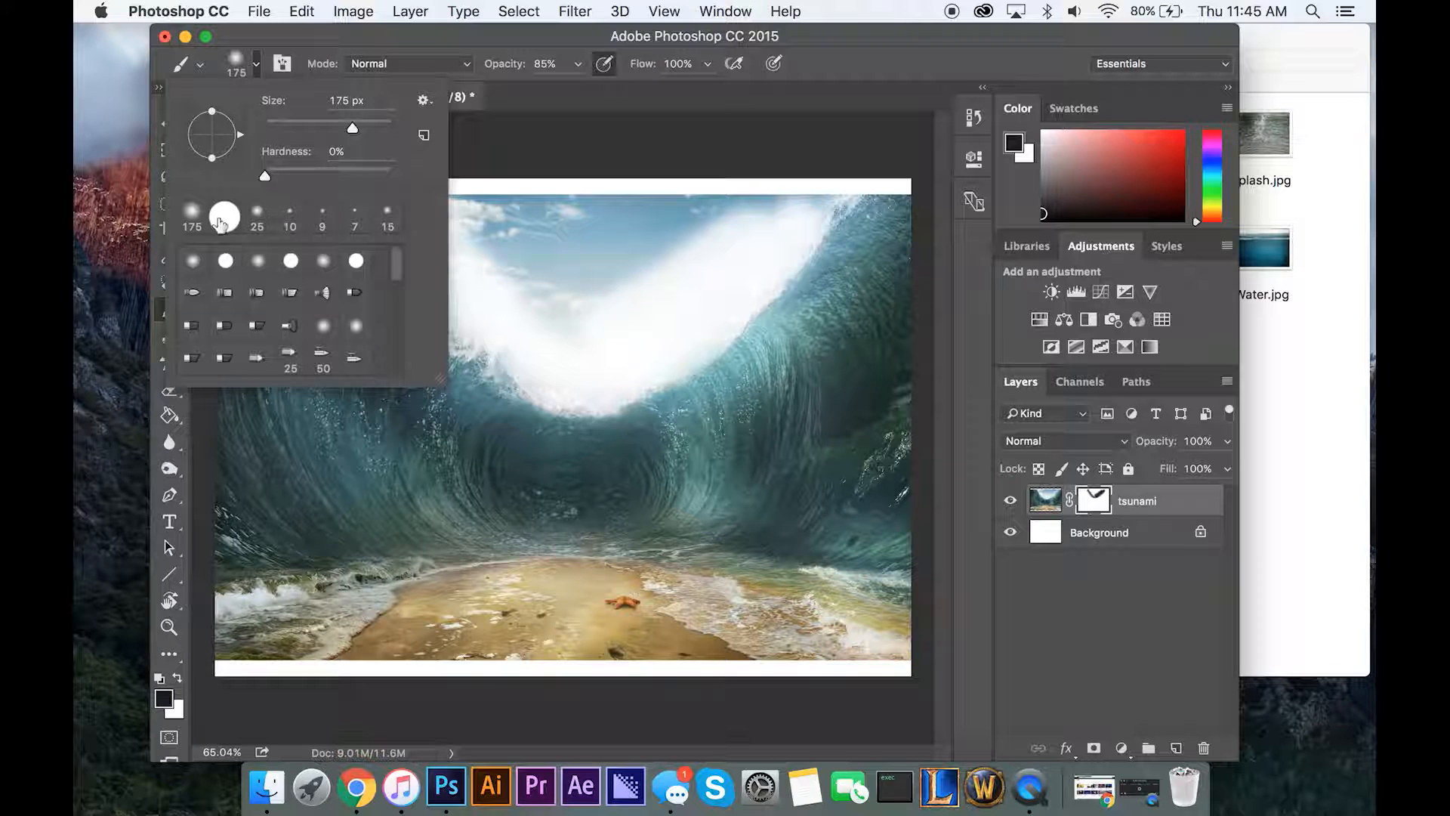
left_click(258, 218)
left_click(181, 221)
left_click(218, 226)
left_click(258, 68)
left_click(258, 68)
left_click(257, 68)
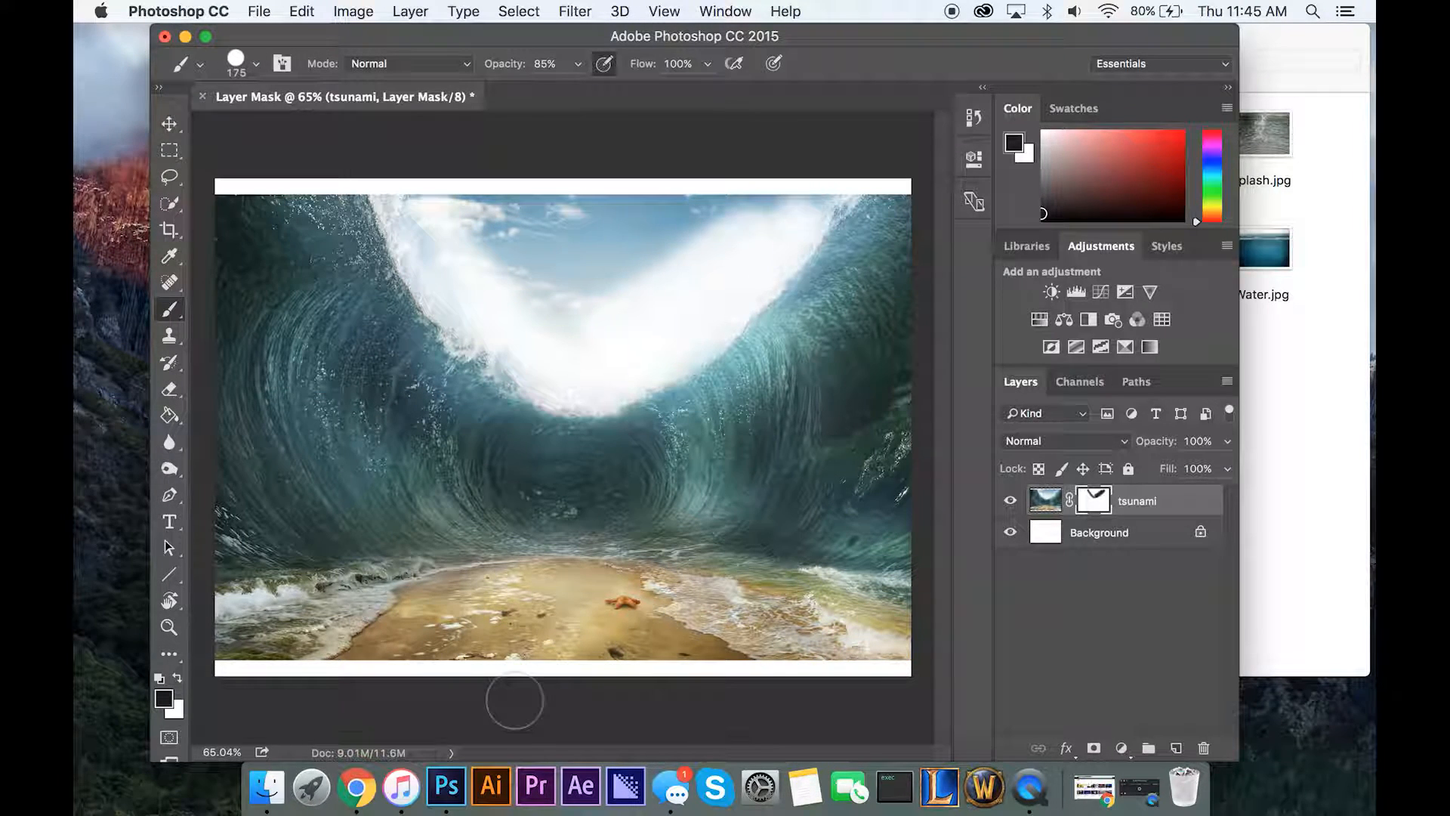
mouse_move(370, 612)
left_mouse_down()
mouse_move(420, 588)
mouse_move(314, 600)
mouse_move(422, 576)
mouse_move(621, 595)
mouse_move(642, 611)
mouse_move(593, 596)
left_mouse_up()
key("super+z")
Choose the soft round 175 px brush with 0% hardness and mask out more of the sky near the upper middle.
left_click(255, 66)
left_click(224, 214)
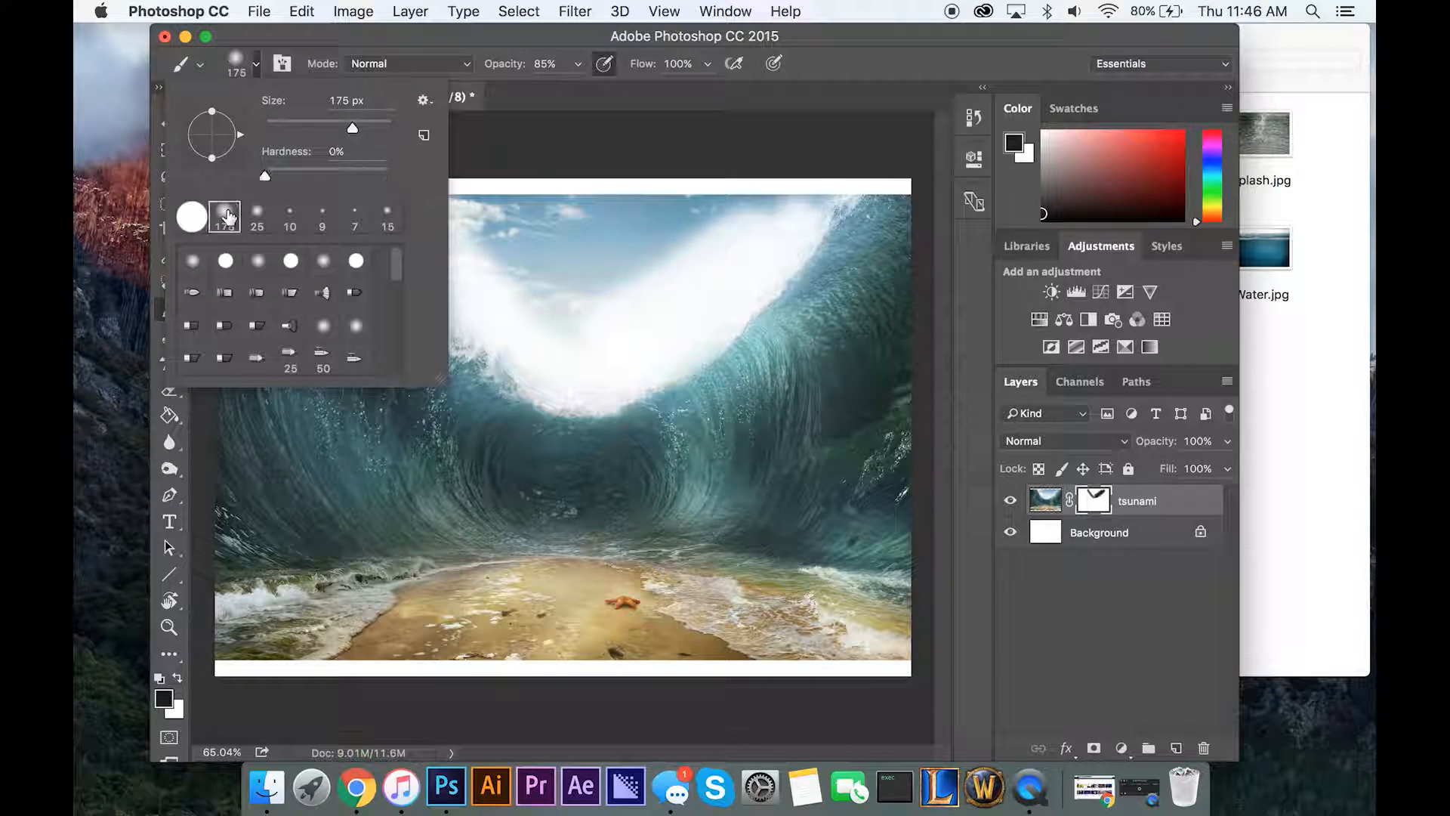
key("Return")
mouse_move(542, 254)
left_mouse_down()
mouse_move(429, 198)
mouse_move(429, 218)
mouse_move(414, 209)
mouse_move(534, 359)
mouse_move(637, 371)
mouse_move(559, 252)
mouse_move(588, 182)
left_mouse_up()
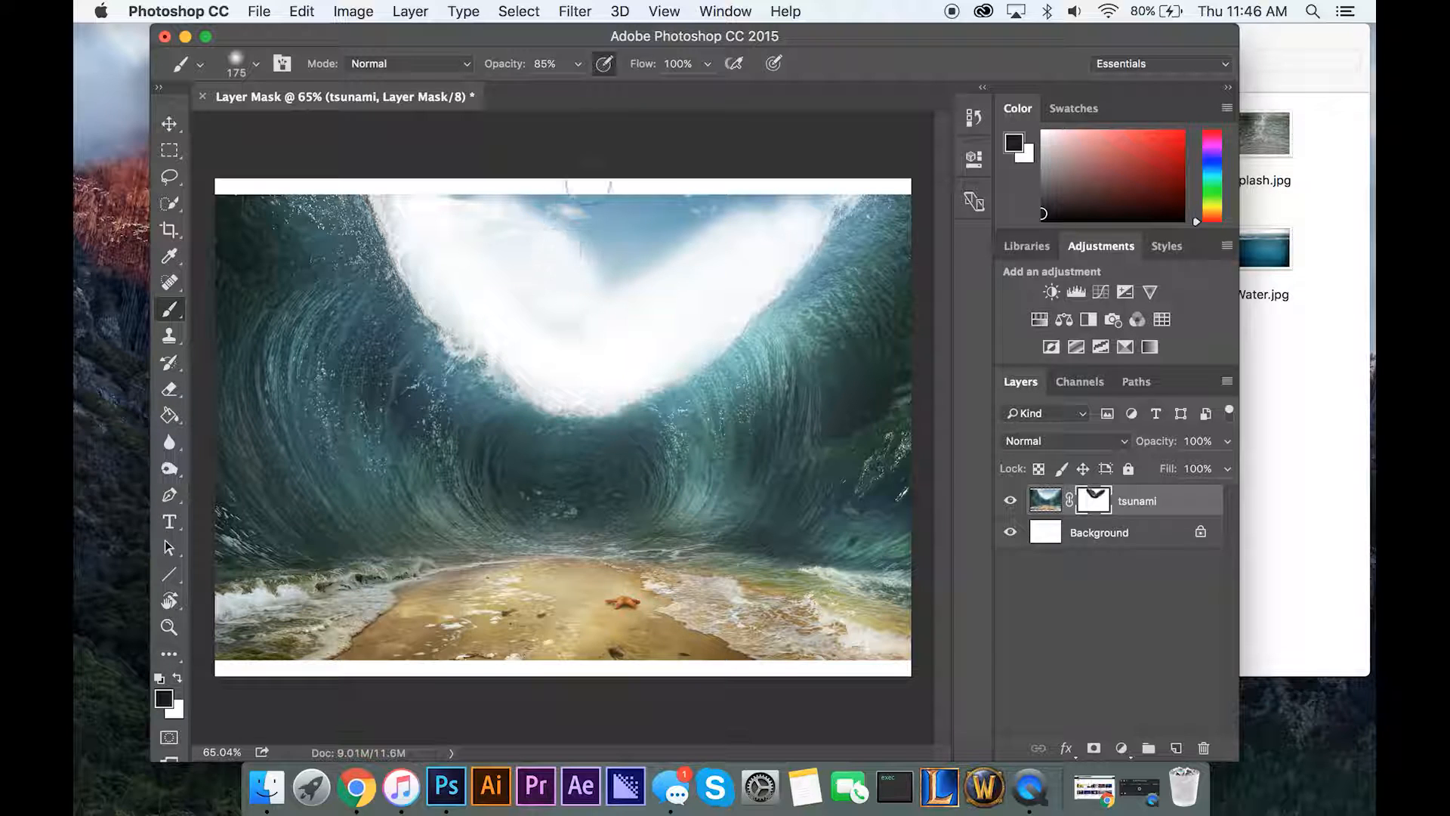
Set the brush opacity to 54% and paint black on the mask to partly fade the sand.
left_click(578, 66)
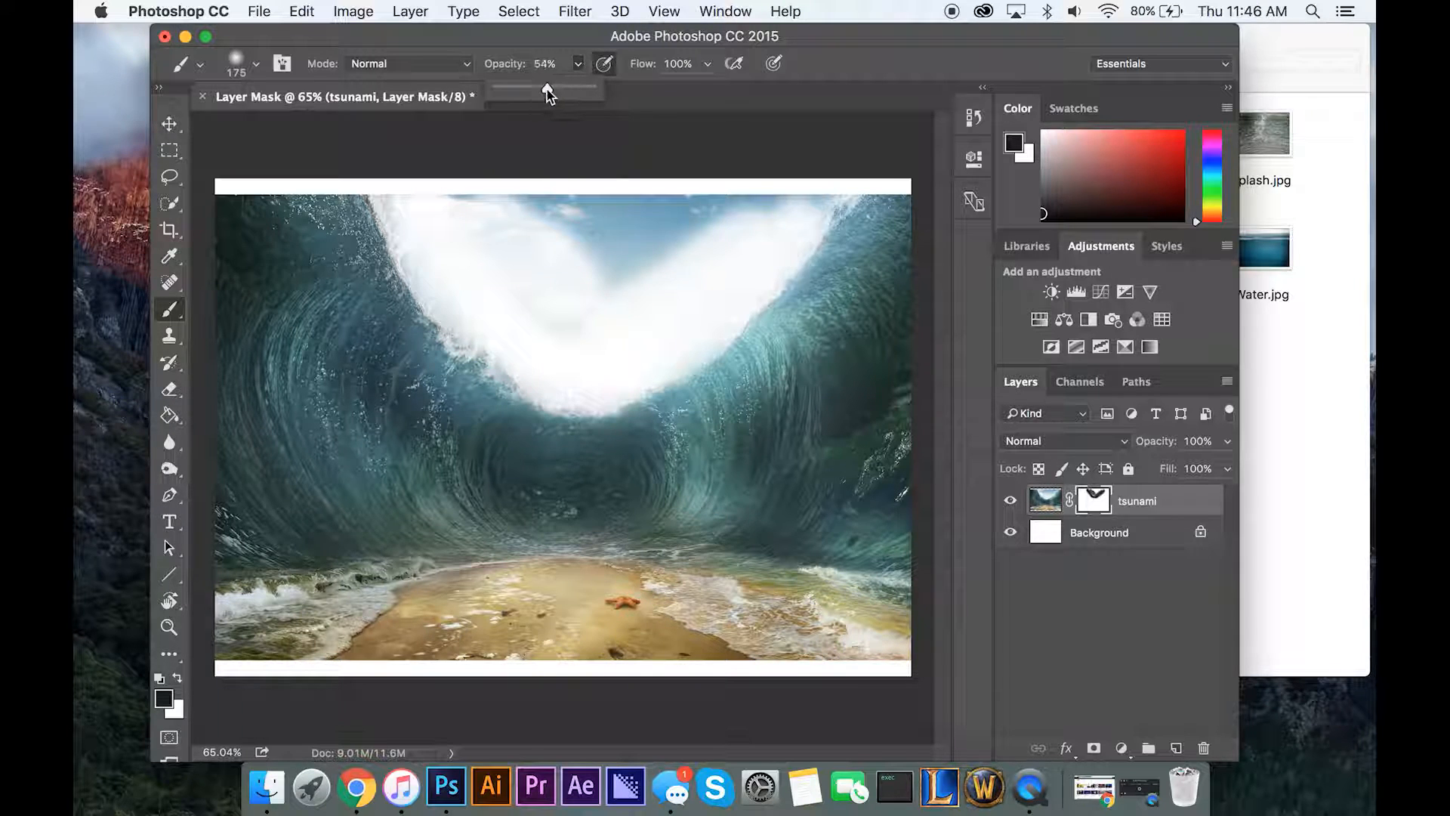
left_click(462, 631)
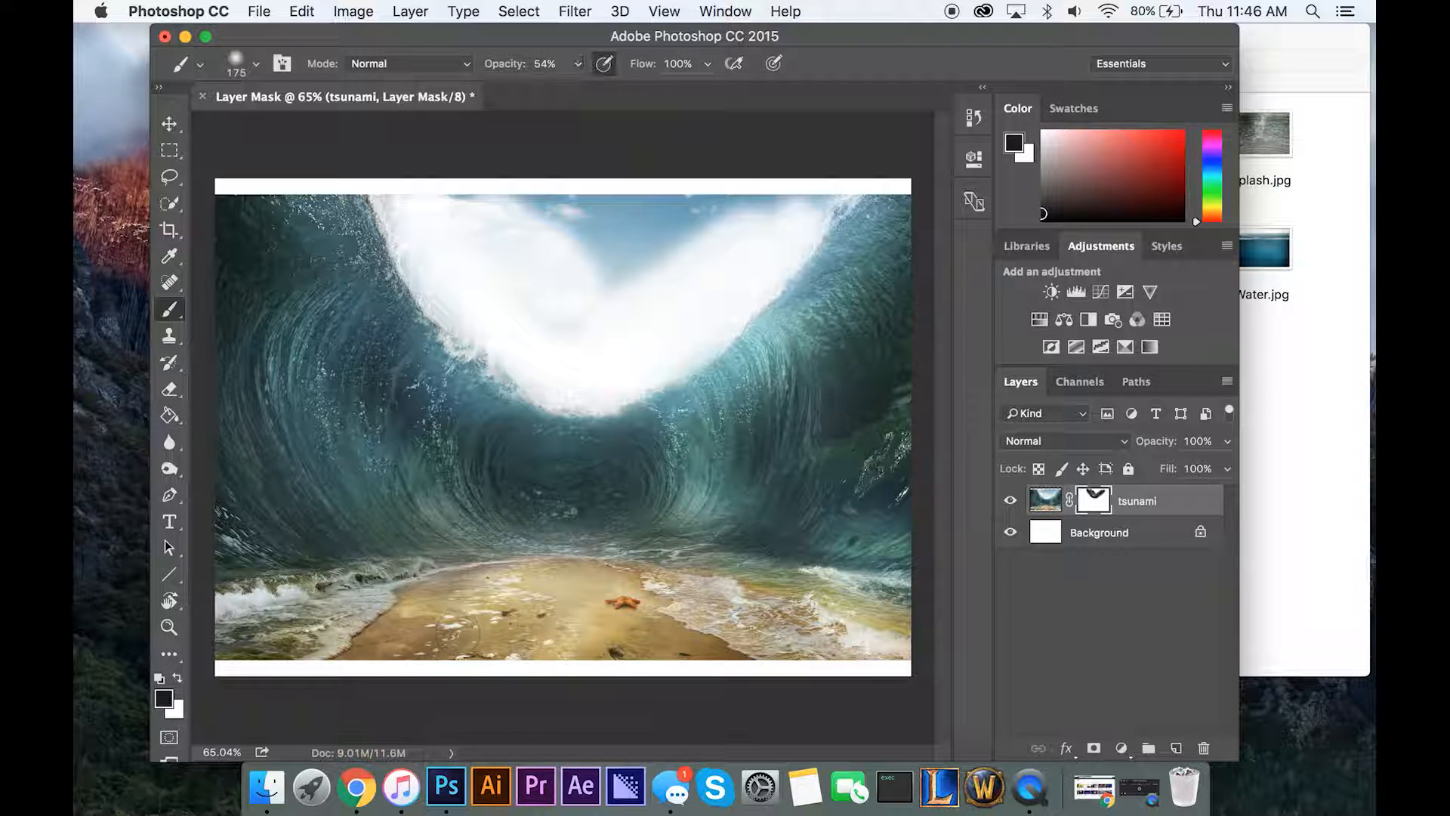
mouse_move(520, 637)
left_mouse_down()
mouse_move(680, 615)
mouse_move(347, 627)
mouse_move(544, 596)
mouse_move(330, 633)
mouse_move(544, 592)
mouse_move(655, 627)
mouse_move(574, 585)
mouse_move(672, 589)
mouse_move(614, 582)
mouse_move(793, 474)
left_mouse_up()
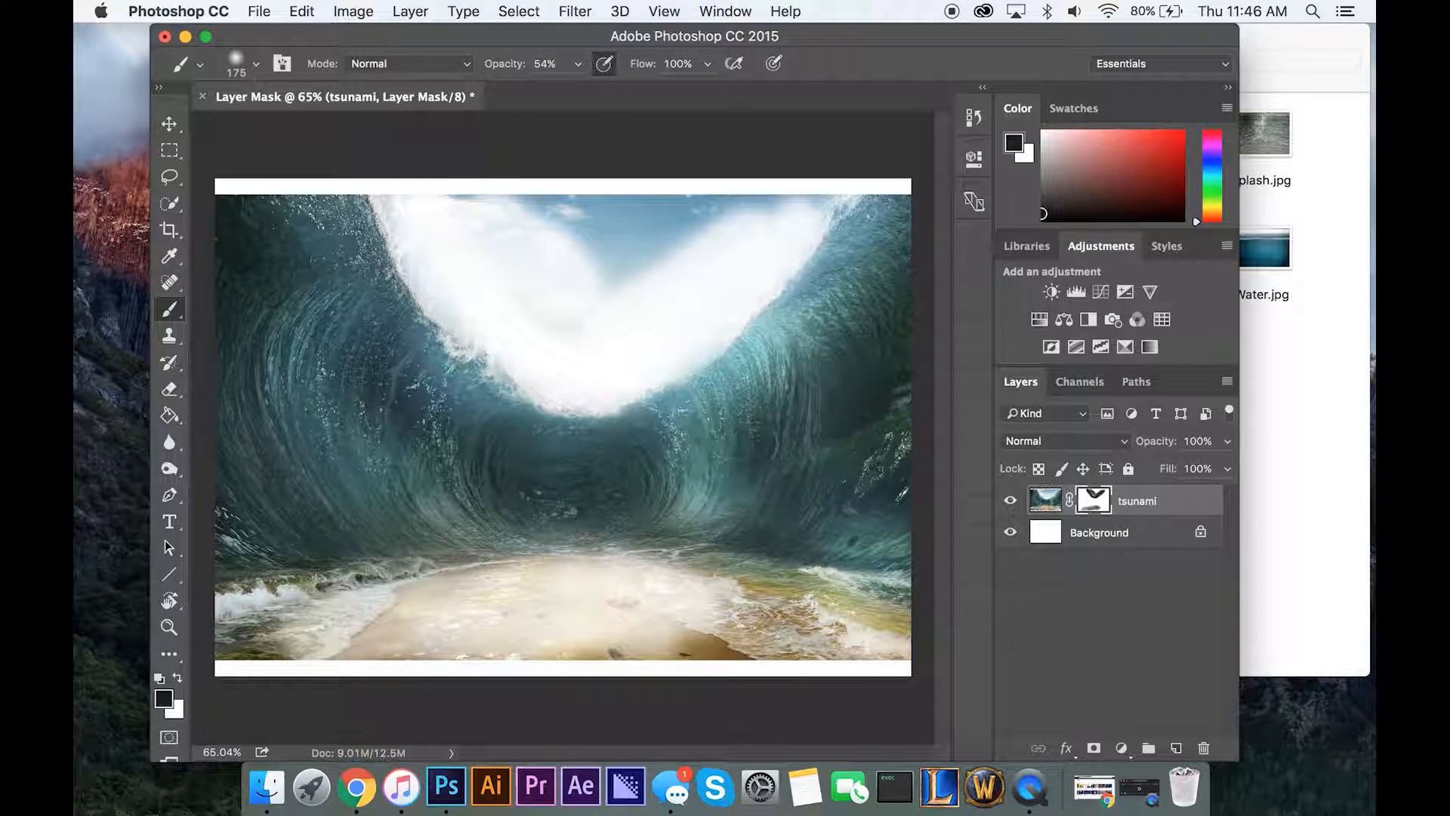
mouse_move(710, 594)
left_mouse_down()
mouse_move(816, 643)
mouse_move(793, 615)
left_mouse_up()
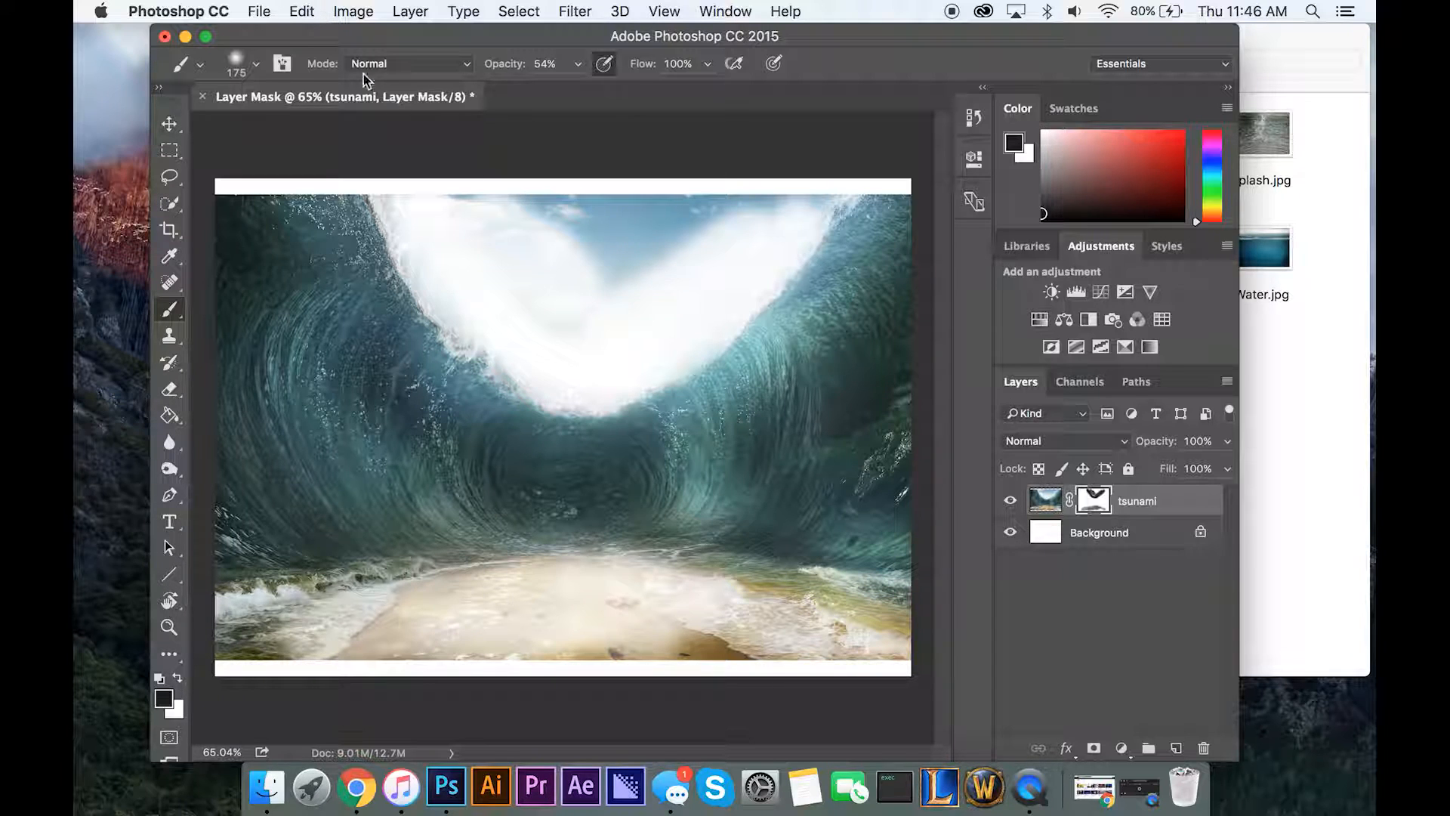
Raise the brush opacity to 91% and paint over the sand again to hide it more strongly.
left_click(578, 64)
left_click_drag(576, 87, 611, 94)
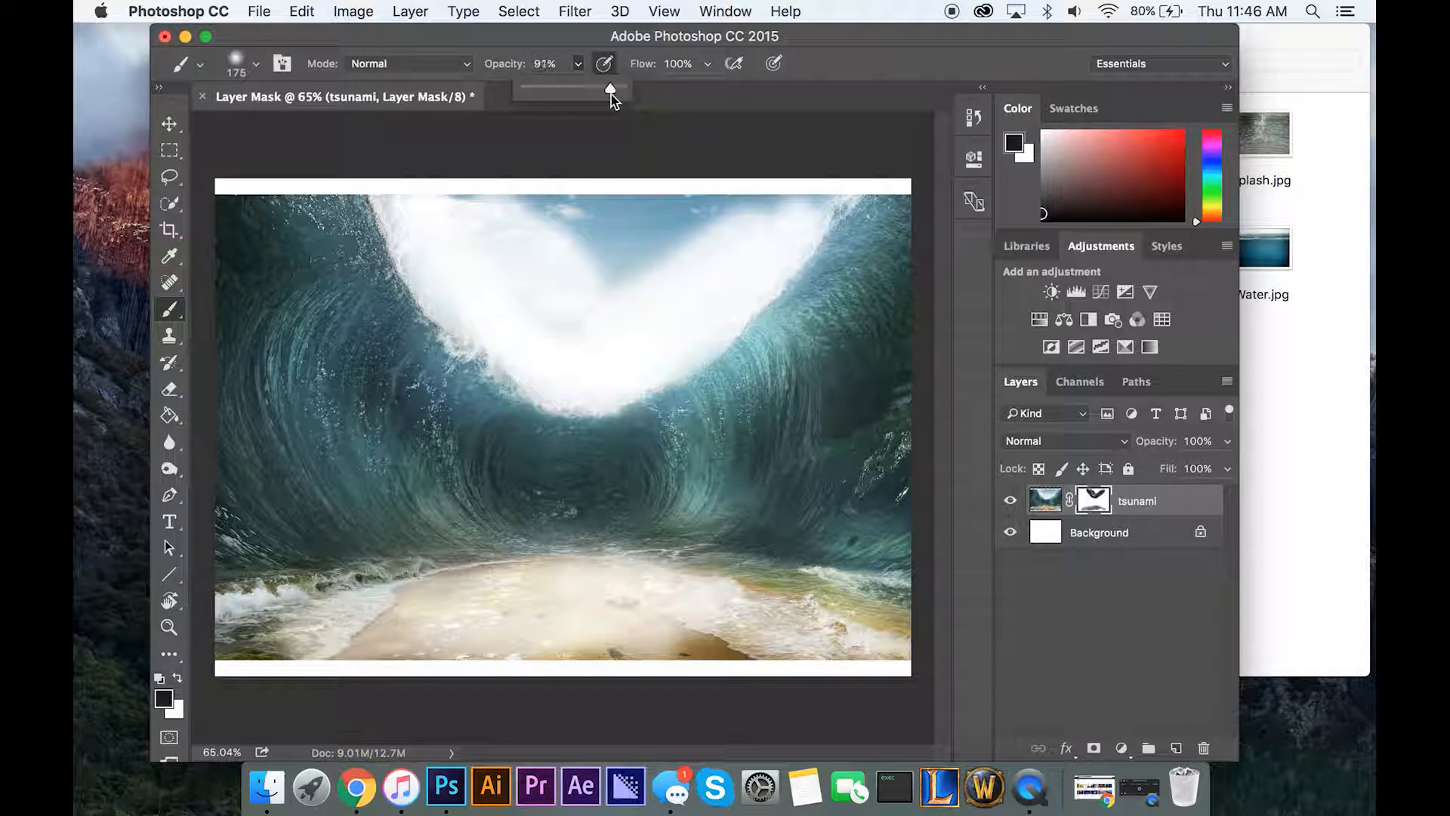
mouse_move(729, 617)
left_mouse_down()
mouse_move(498, 623)
mouse_move(619, 648)
mouse_move(373, 633)
left_mouse_up()
Set the brush opacity to 82% and mask out the remaining sand, the surf on both sides and the blue sky.
left_click(578, 63)
left_click_drag(575, 89, 560, 89)
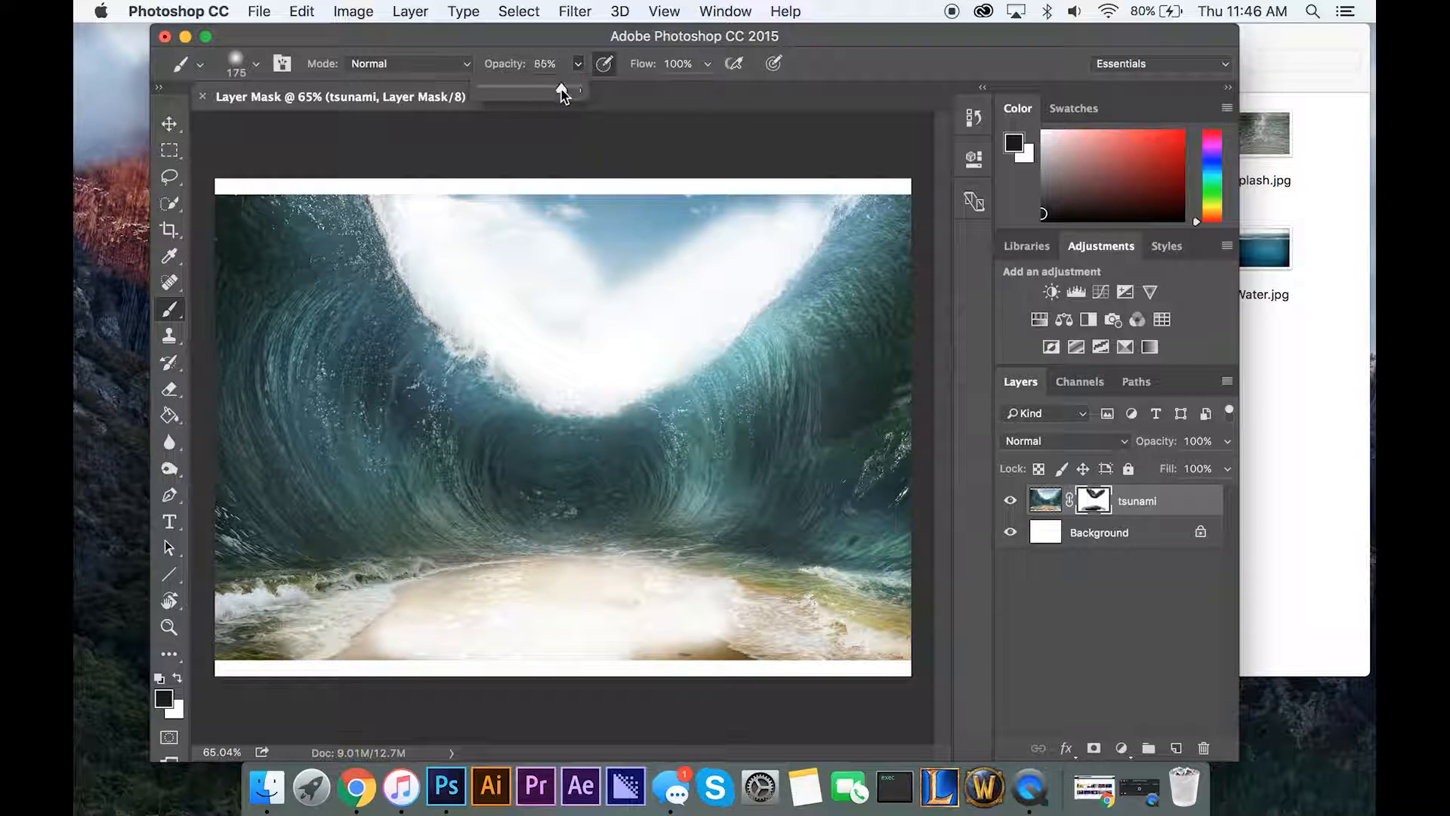
left_click(358, 608)
mouse_move(359, 608)
left_mouse_down()
mouse_move(408, 619)
mouse_move(324, 647)
mouse_move(395, 637)
mouse_move(249, 634)
left_mouse_up()
mouse_move(481, 576)
left_mouse_down()
mouse_move(250, 594)
mouse_move(569, 564)
mouse_move(788, 607)
mouse_move(768, 605)
mouse_move(712, 585)
mouse_move(852, 604)
mouse_move(862, 609)
mouse_move(785, 602)
mouse_move(894, 620)
mouse_move(895, 634)
mouse_move(640, 646)
mouse_move(835, 649)
mouse_move(787, 654)
mouse_move(693, 648)
mouse_move(857, 632)
left_mouse_up()
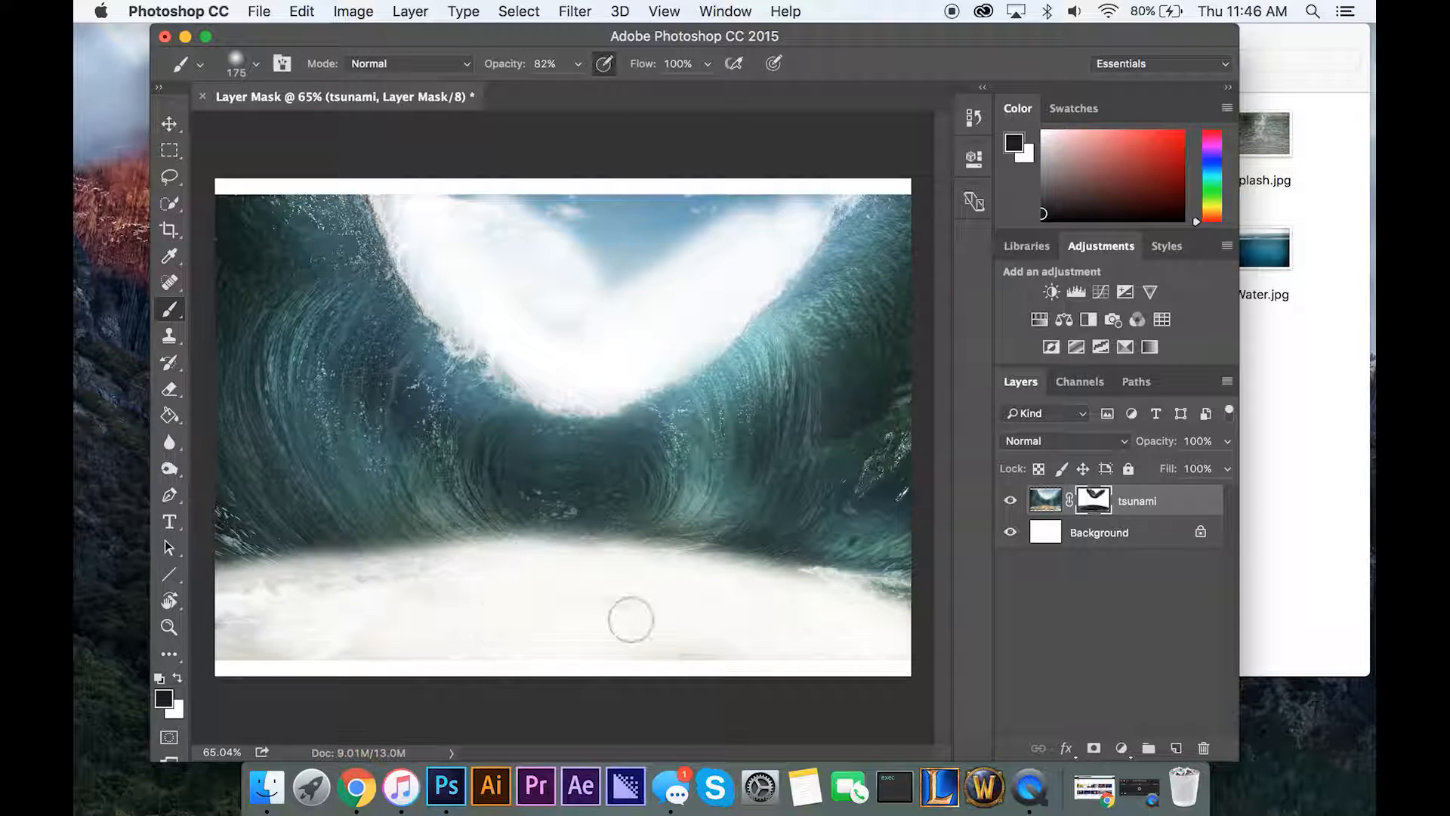
mouse_move(269, 615)
left_mouse_down()
mouse_move(232, 627)
mouse_move(324, 606)
mouse_move(277, 597)
mouse_move(333, 580)
mouse_move(478, 589)
mouse_move(438, 579)
left_mouse_up()
left_click_drag(822, 598, 882, 601)
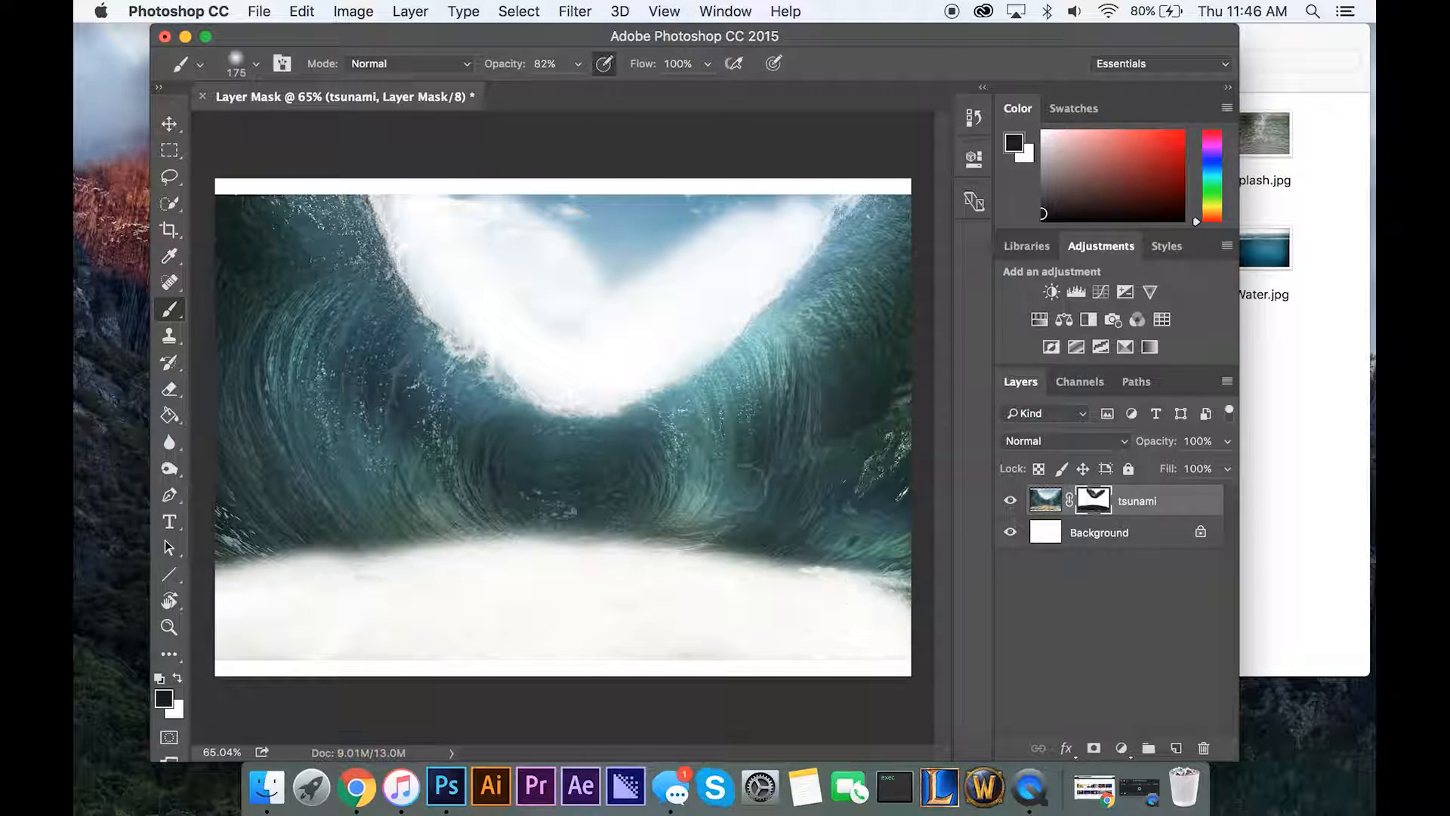
mouse_move(481, 195)
left_mouse_down()
mouse_move(425, 191)
mouse_move(649, 228)
mouse_move(561, 228)
mouse_move(683, 202)
mouse_move(611, 262)
mouse_move(699, 232)
mouse_move(408, 210)
mouse_move(468, 206)
left_mouse_up()
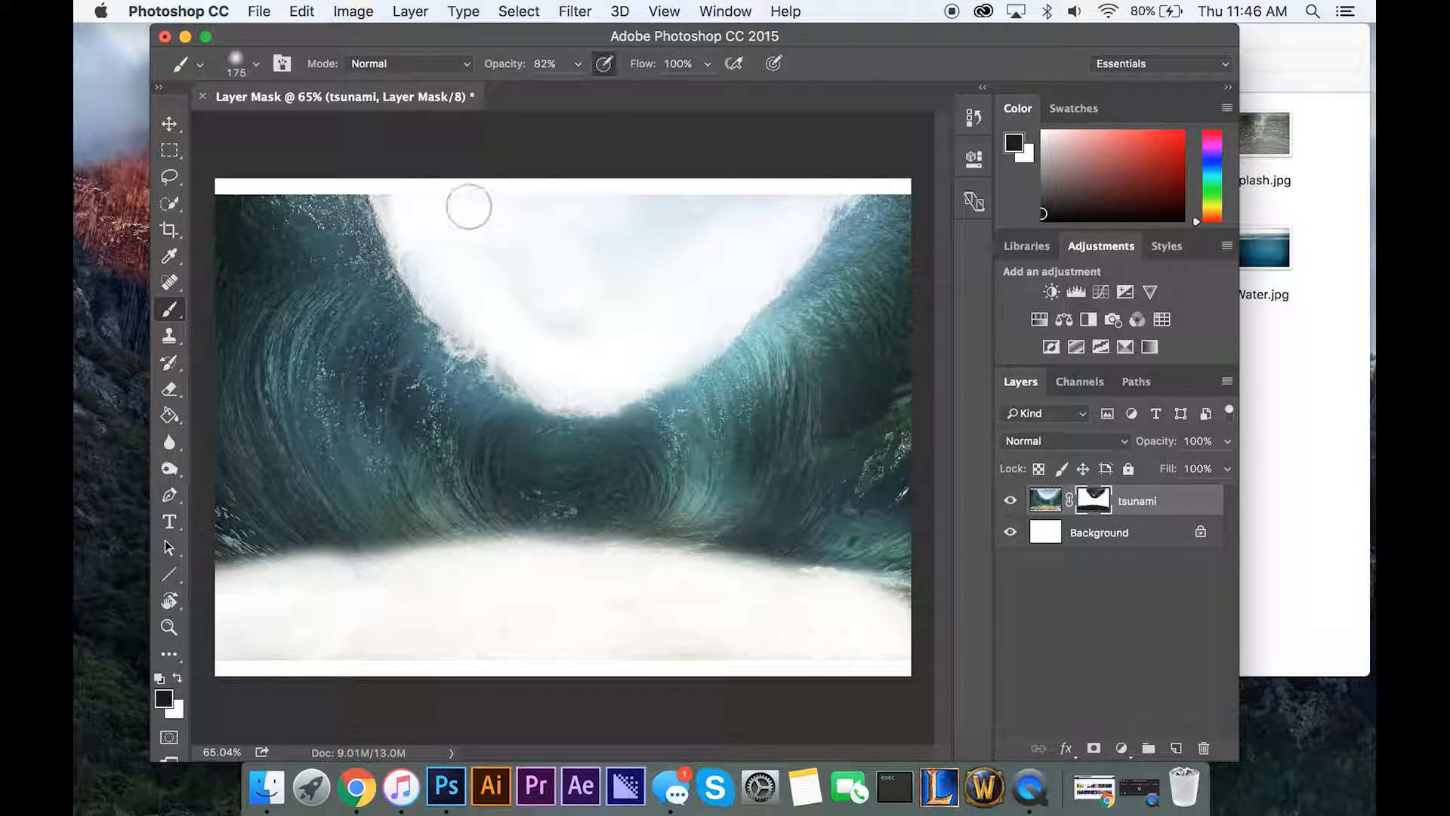
Delete the tsunami layer's mask and undo the deletion.
right_click(1116, 504)
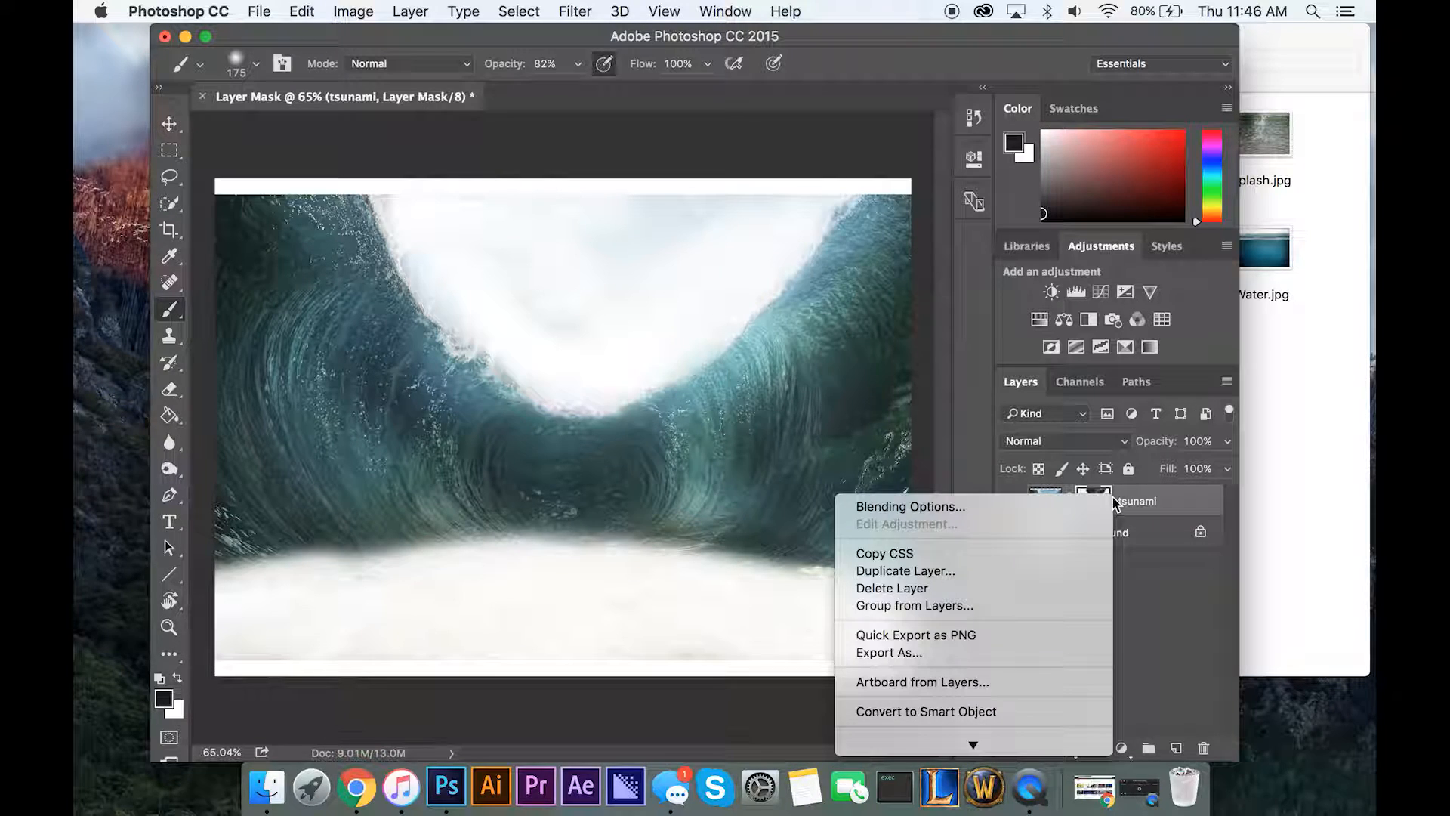
right_click(1102, 505)
right_click(1100, 497)
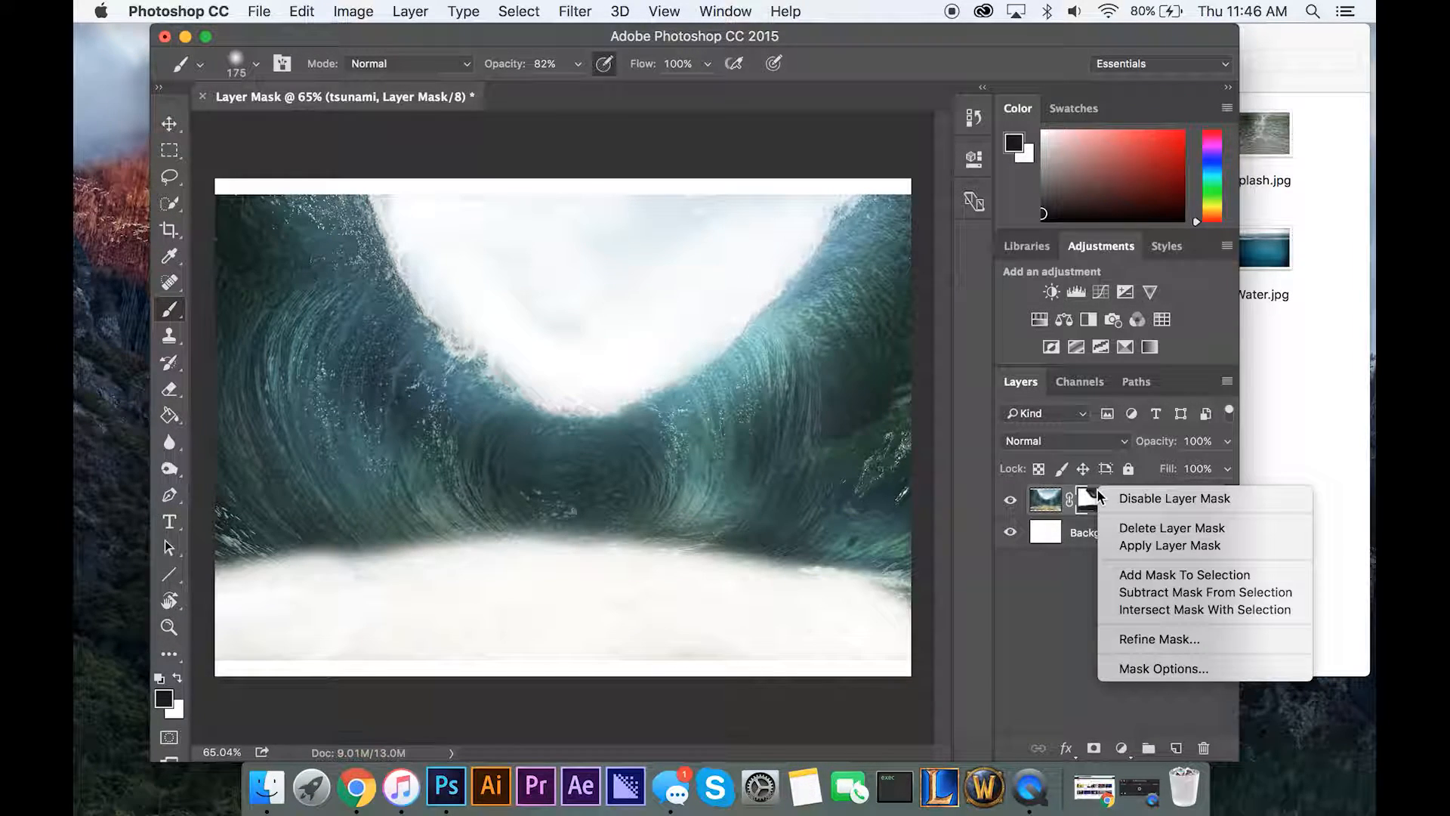
left_click(1116, 528)
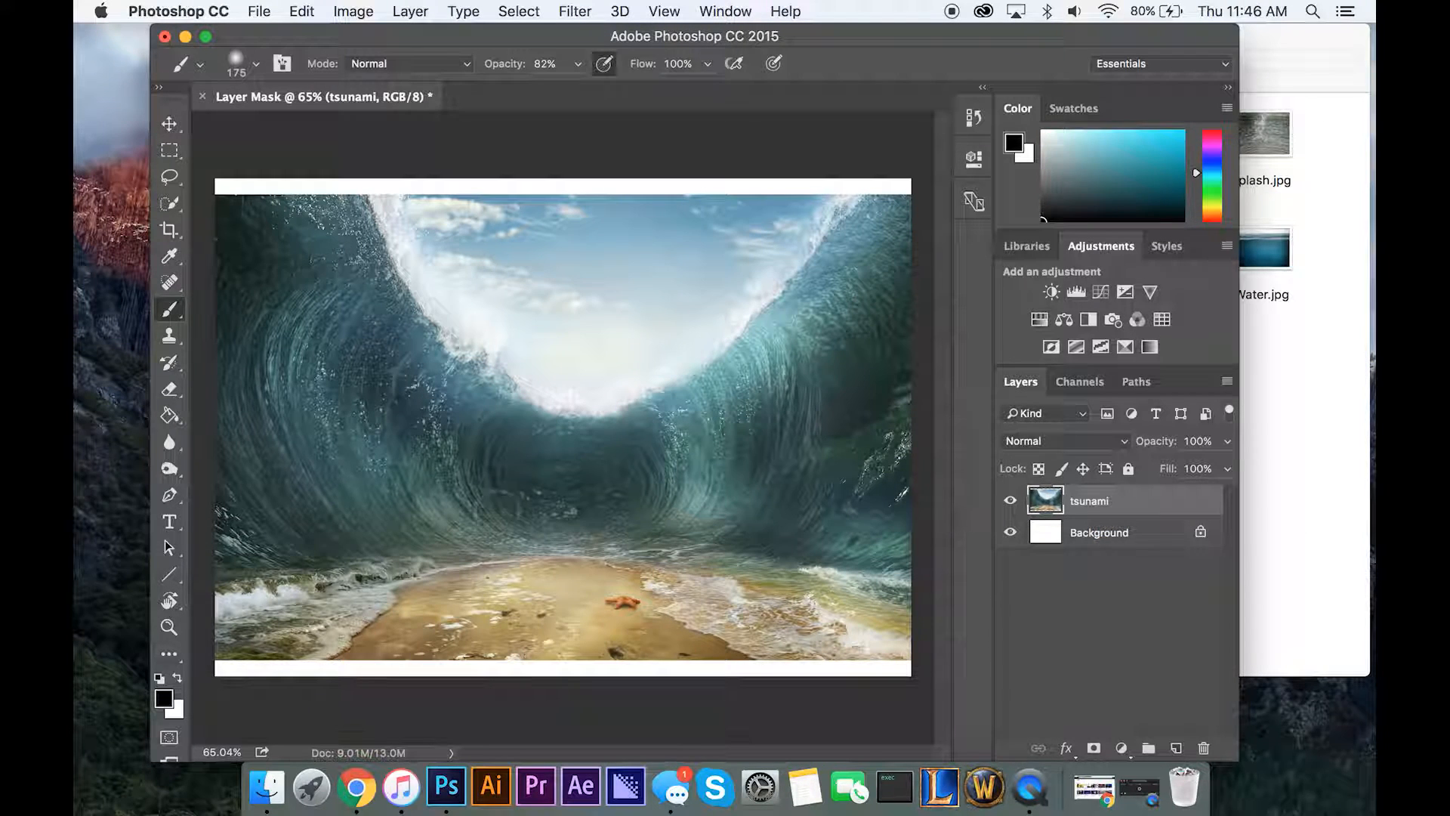
key("super+z")
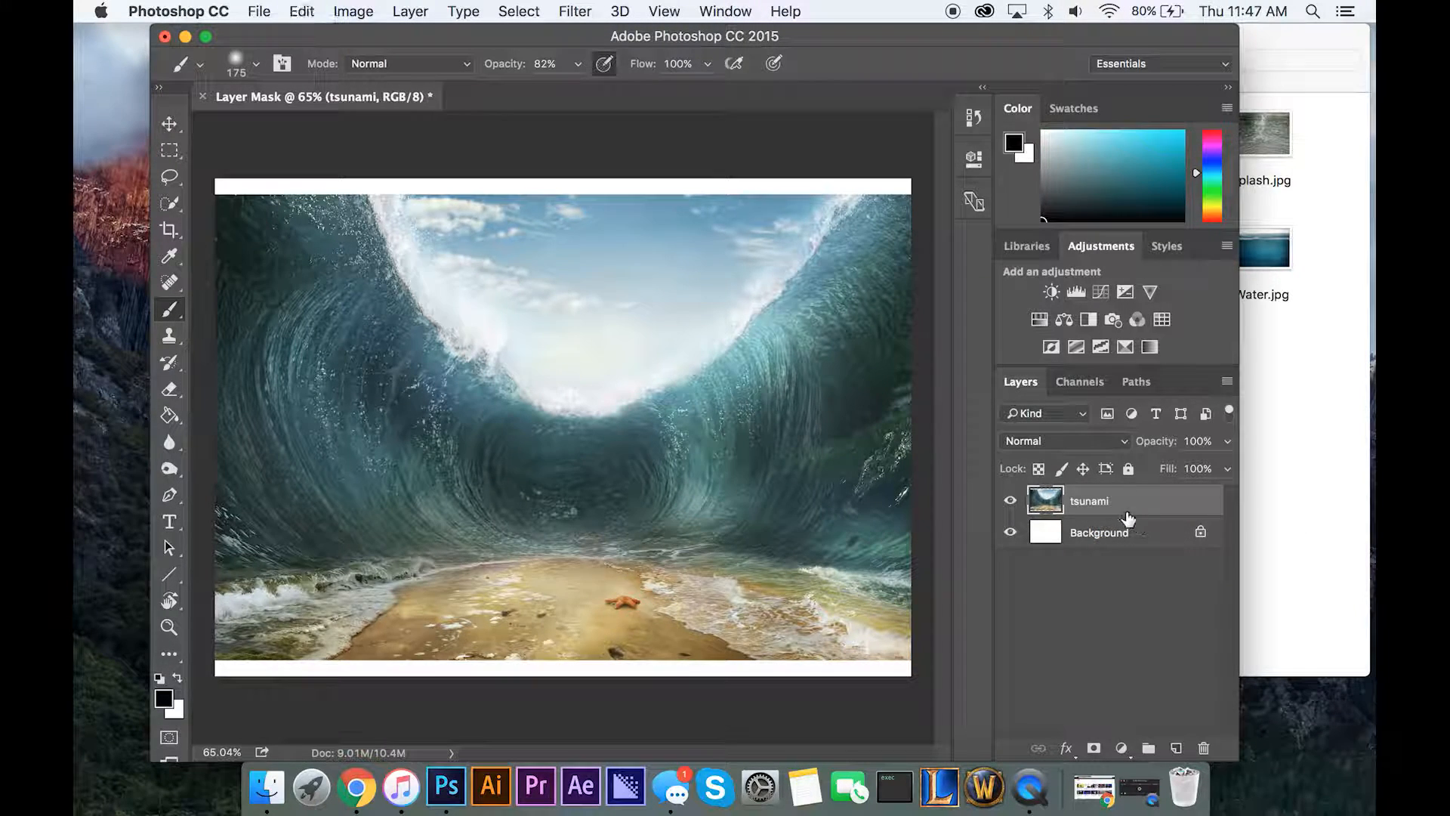
Disable the tsunami layer's mask and enable it again.
right_click(1104, 505)
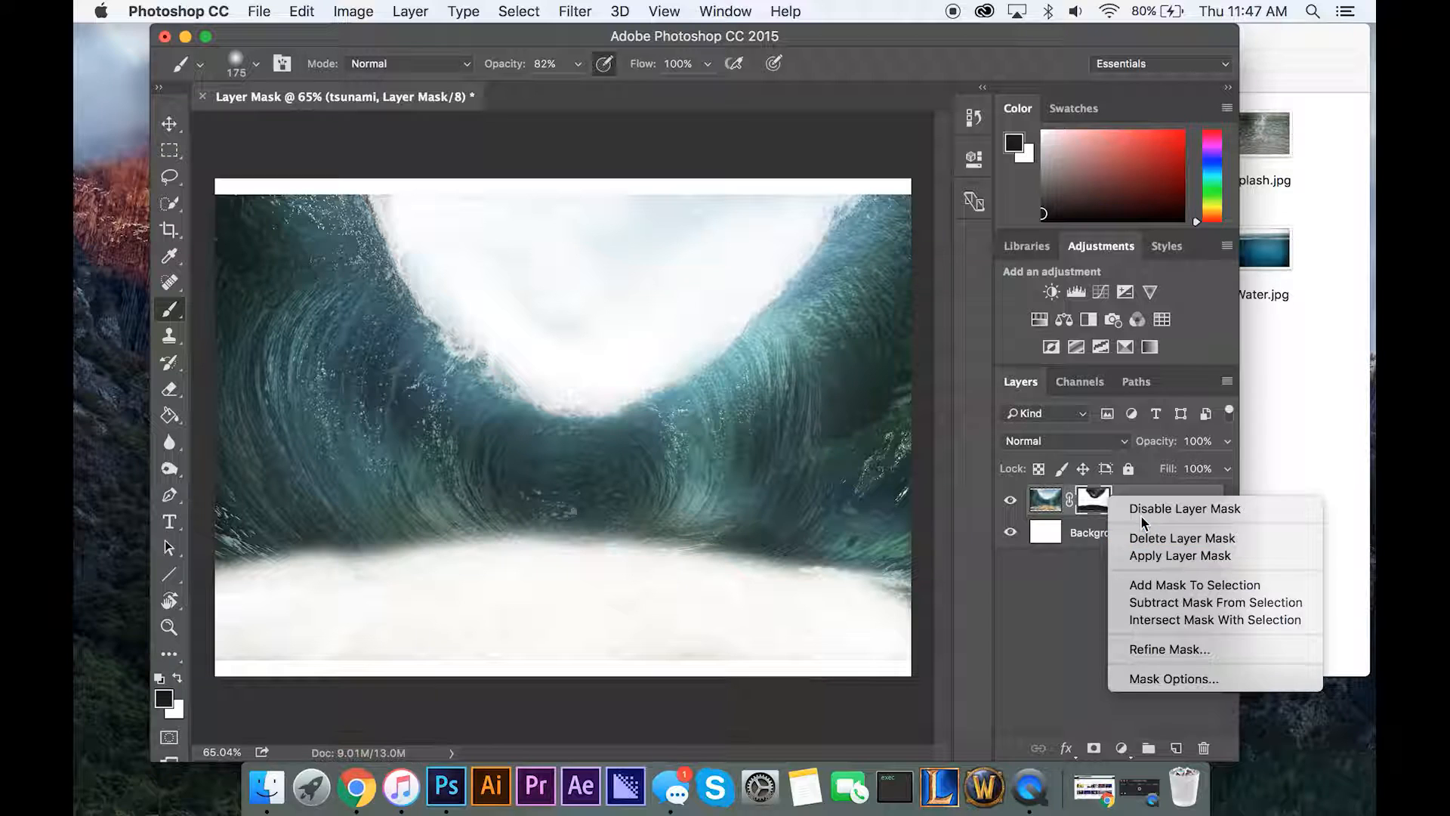
key("Escape")
right_click(1121, 512)
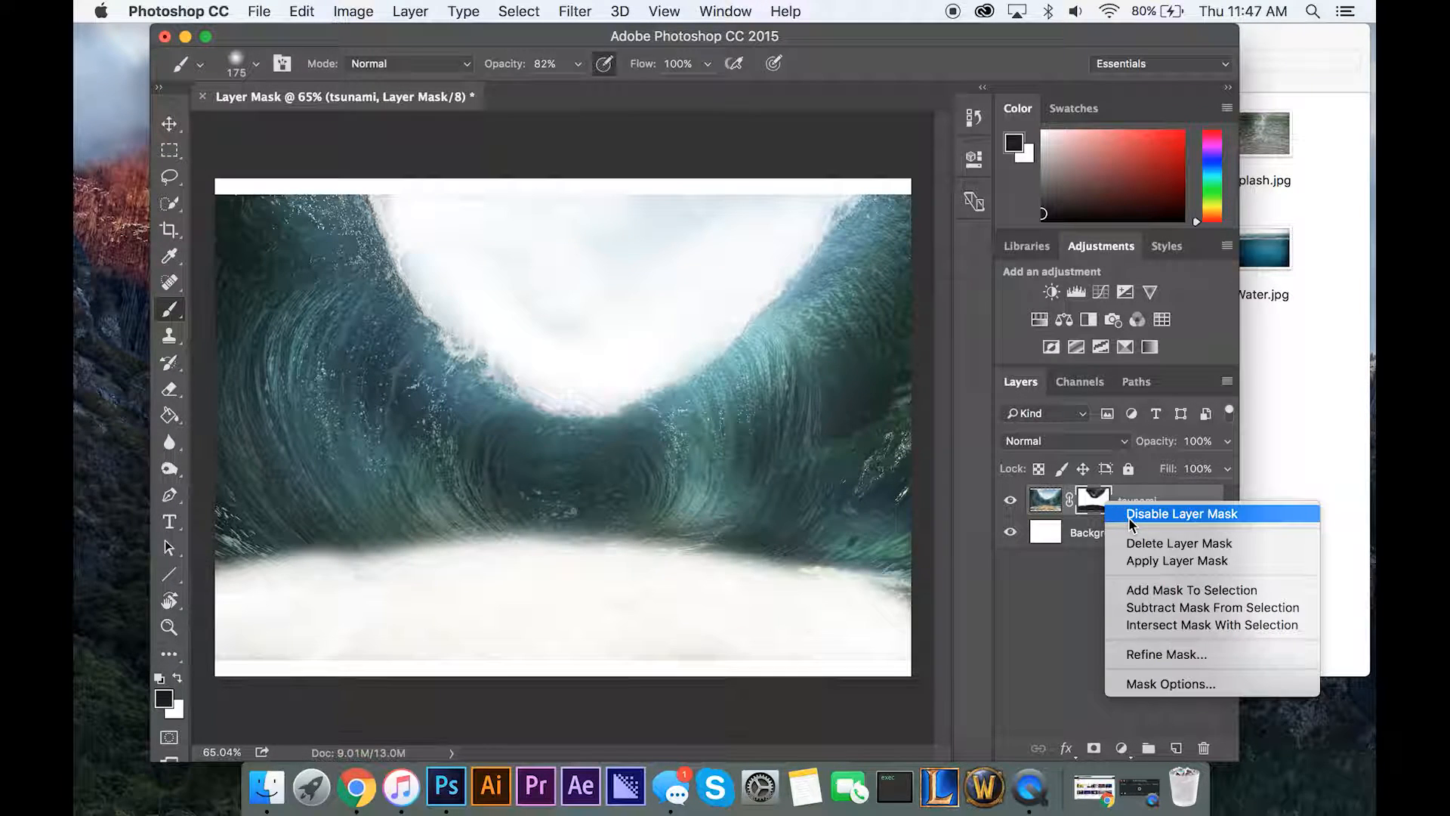
left_click(1128, 514)
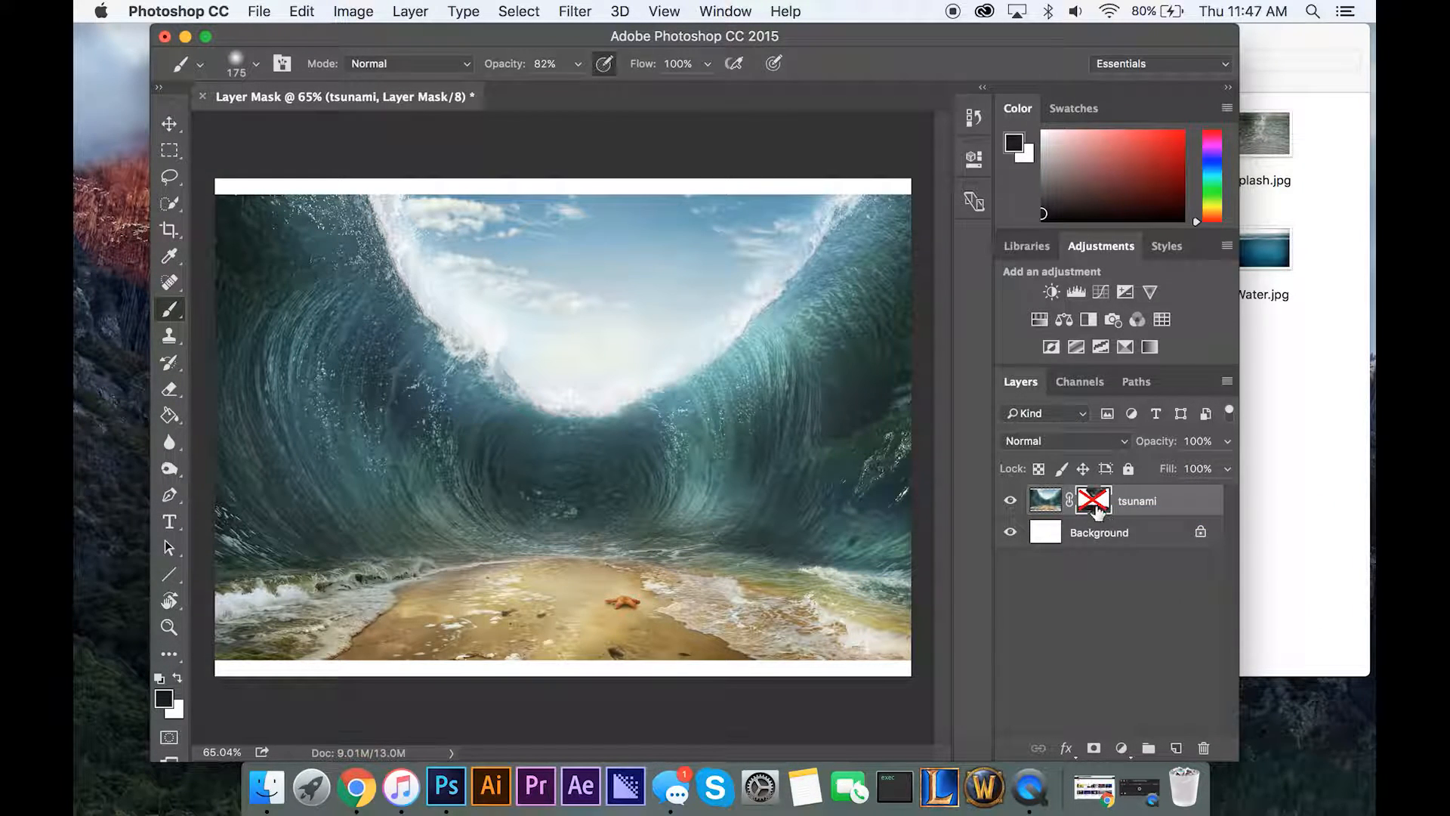
right_click(1098, 511)
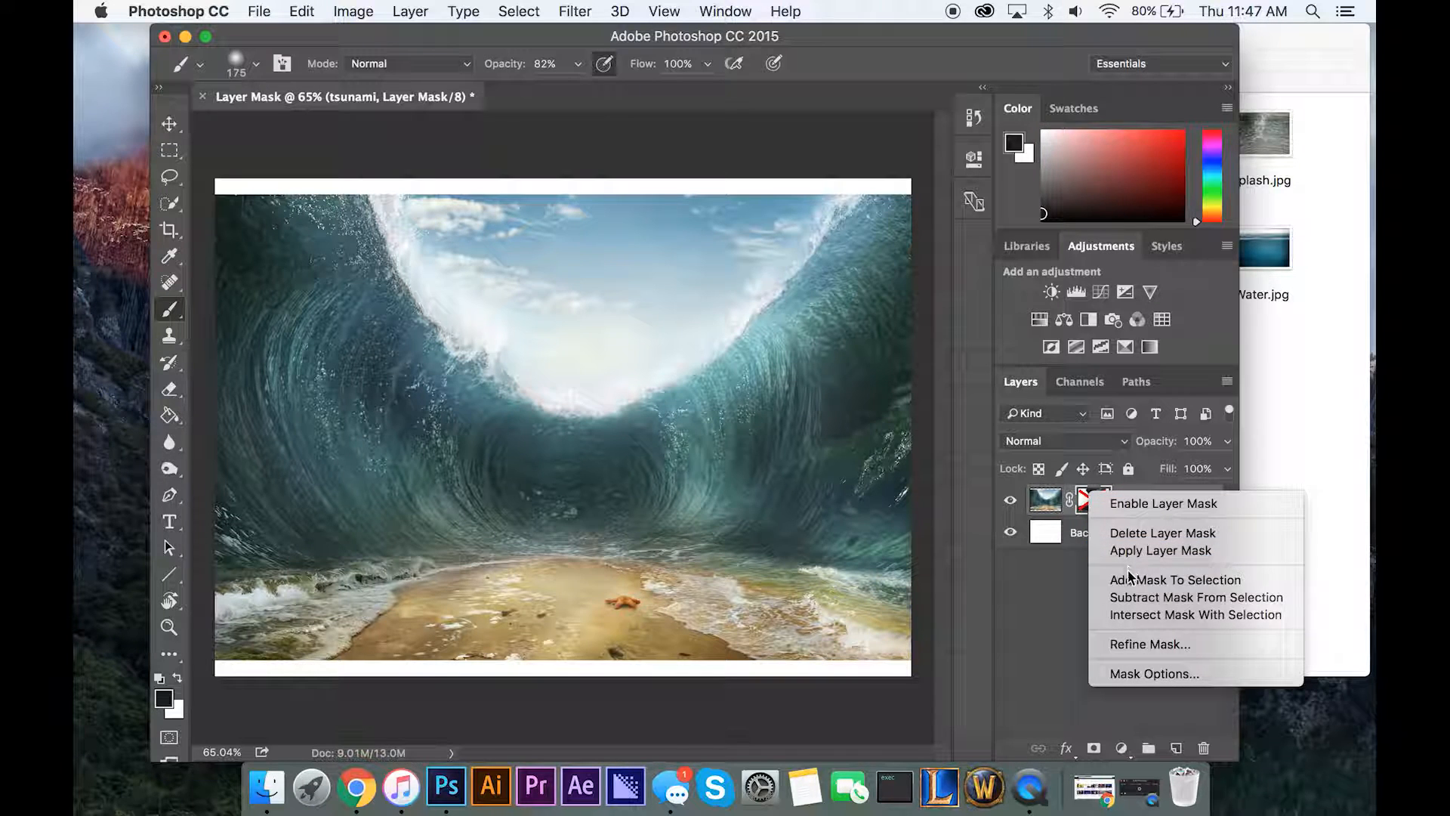
right_click(1092, 513)
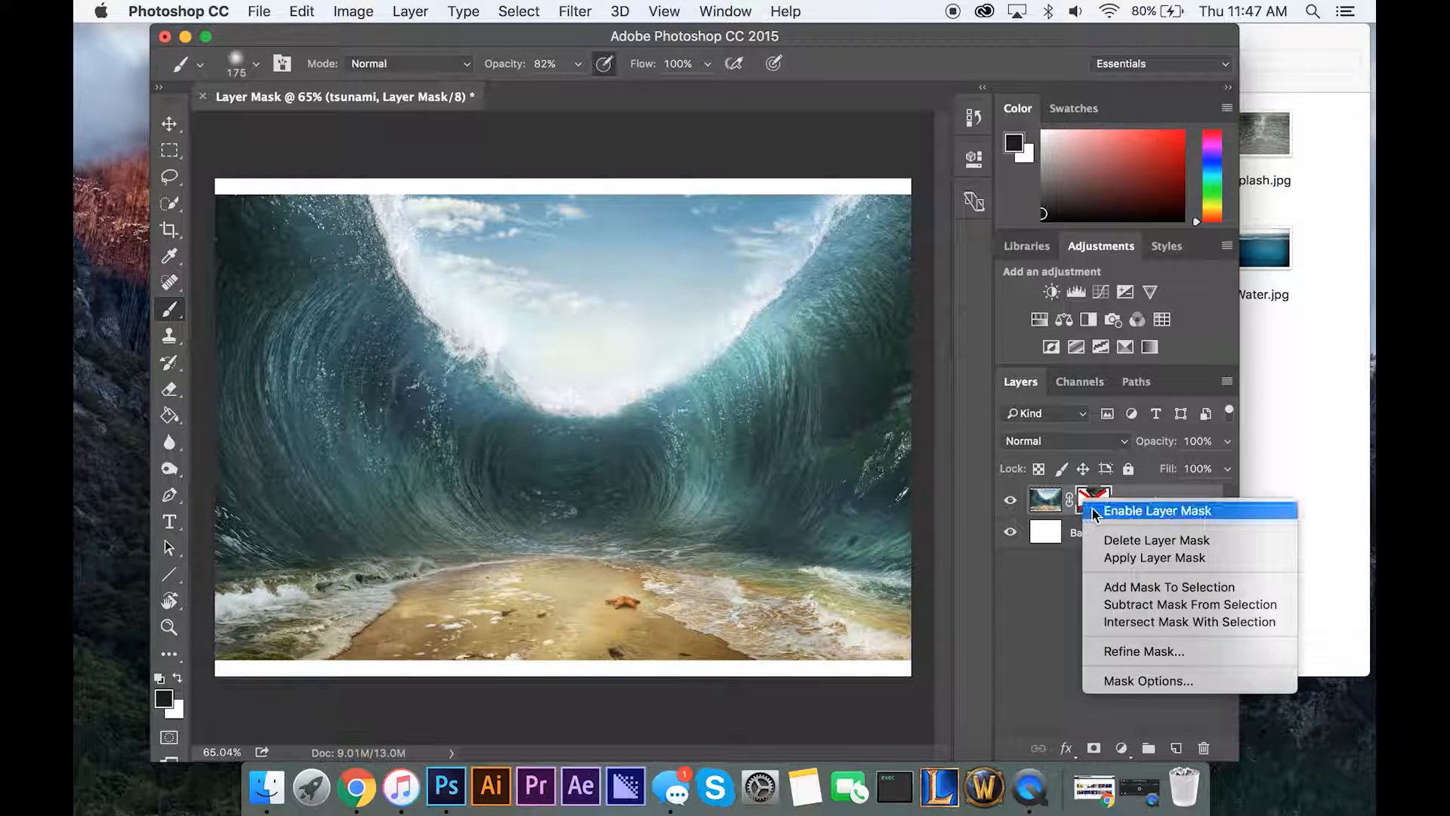
left_click(1104, 511)
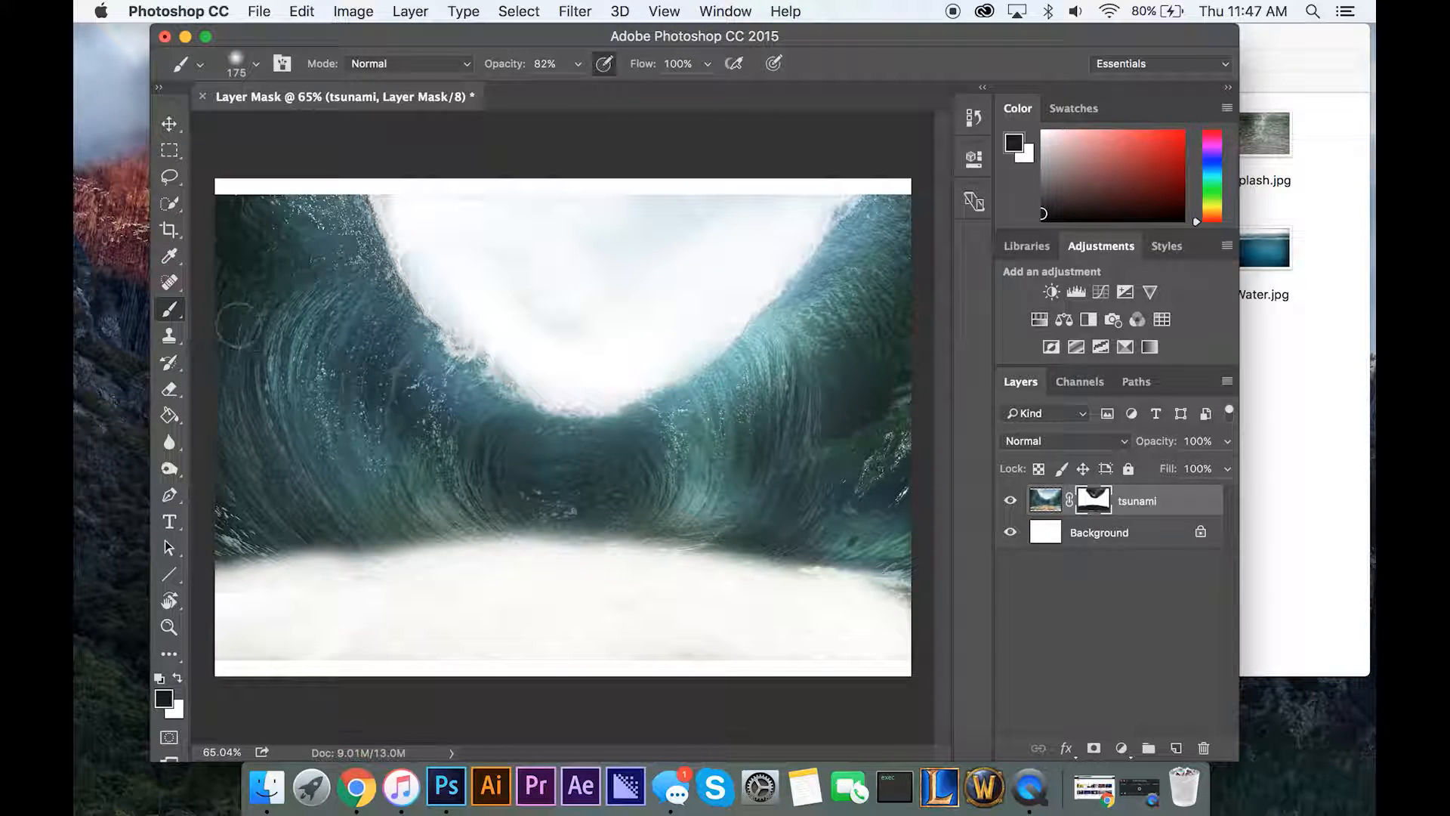
left_click(172, 313)
left_click(220, 308)
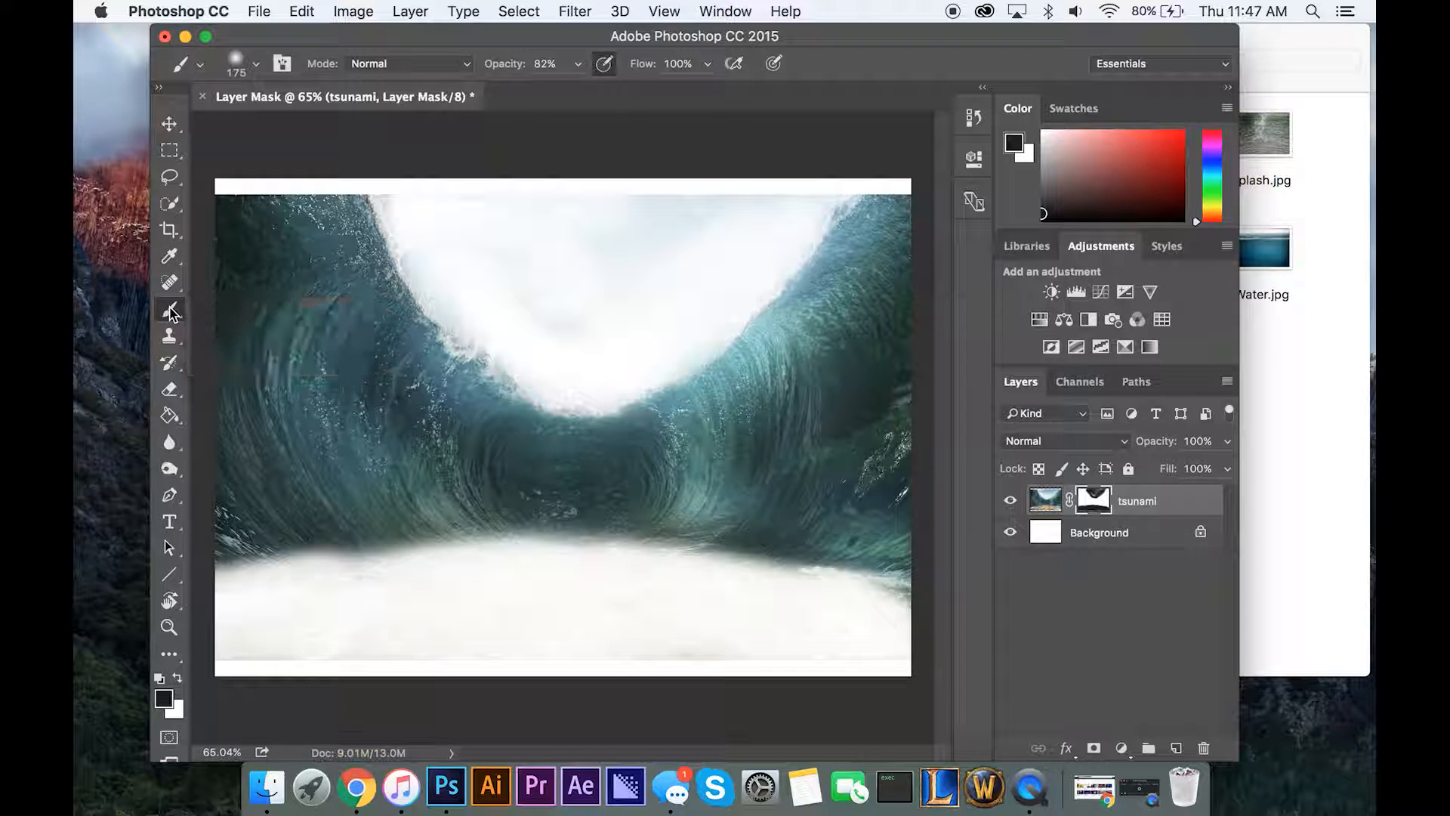
left_click(249, 68)
left_click(251, 68)
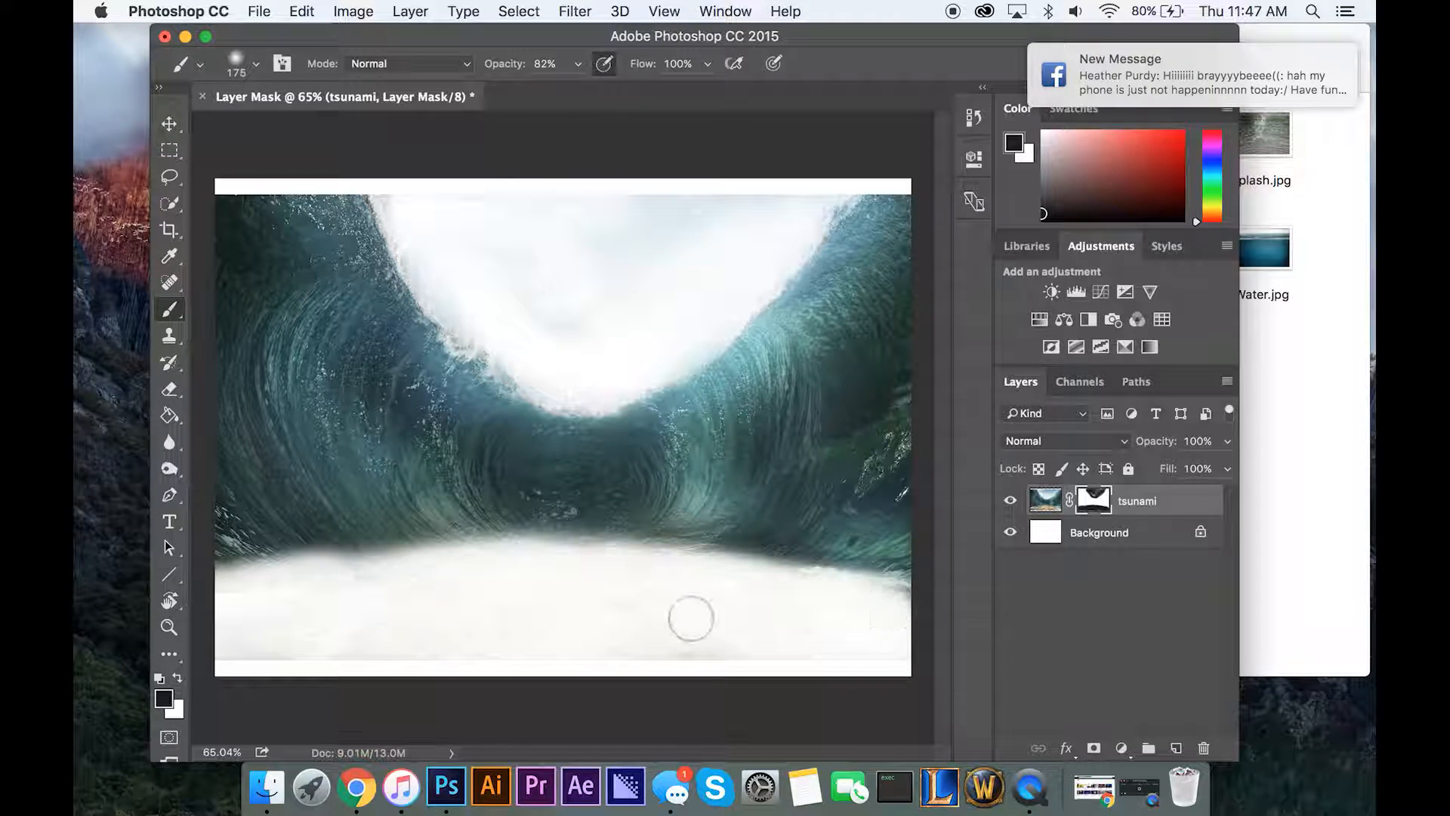
Delete the painted mask from the tsunami layer and add a fresh white layer mask.
right_click(1094, 500)
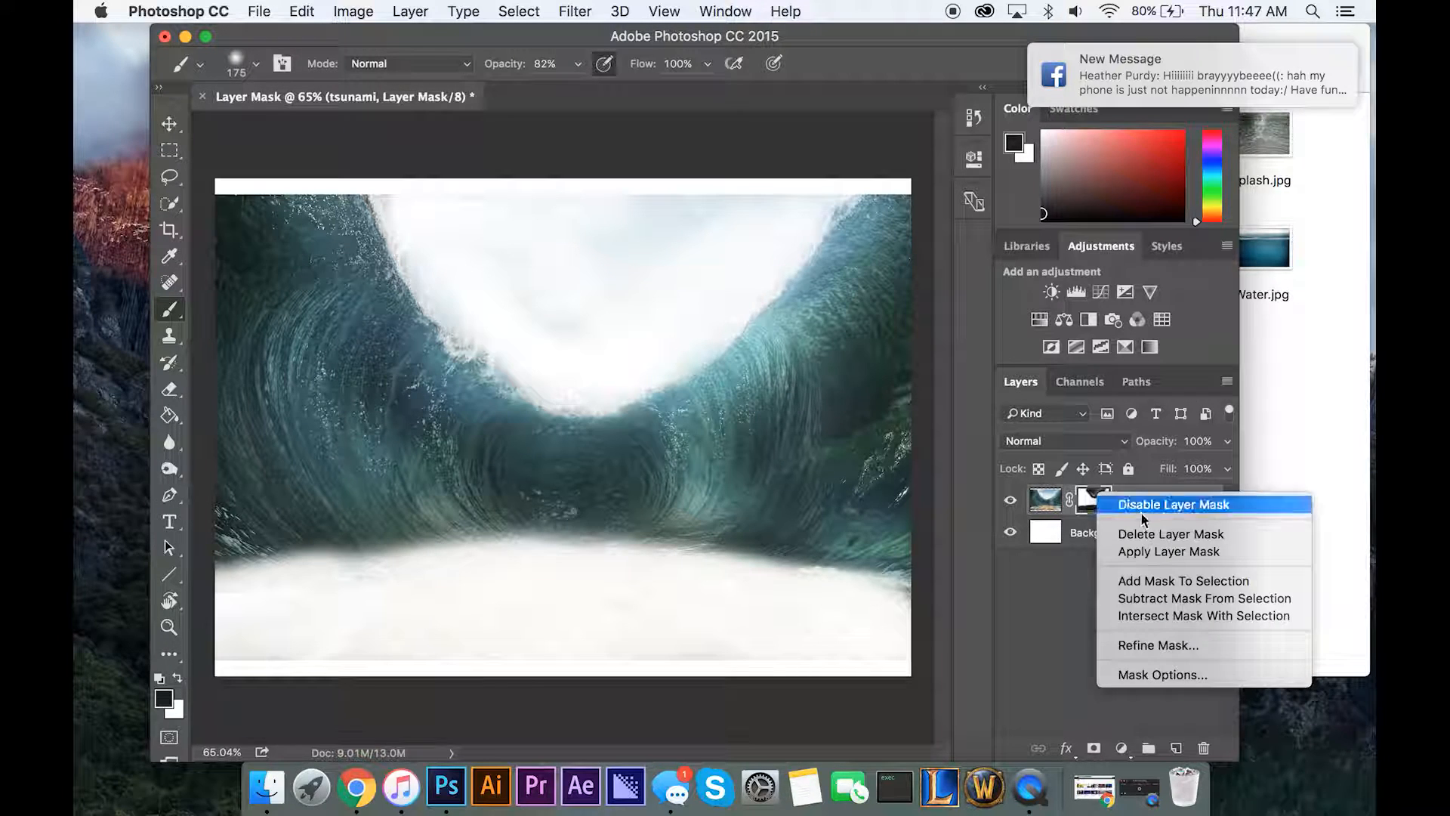
left_click(1151, 536)
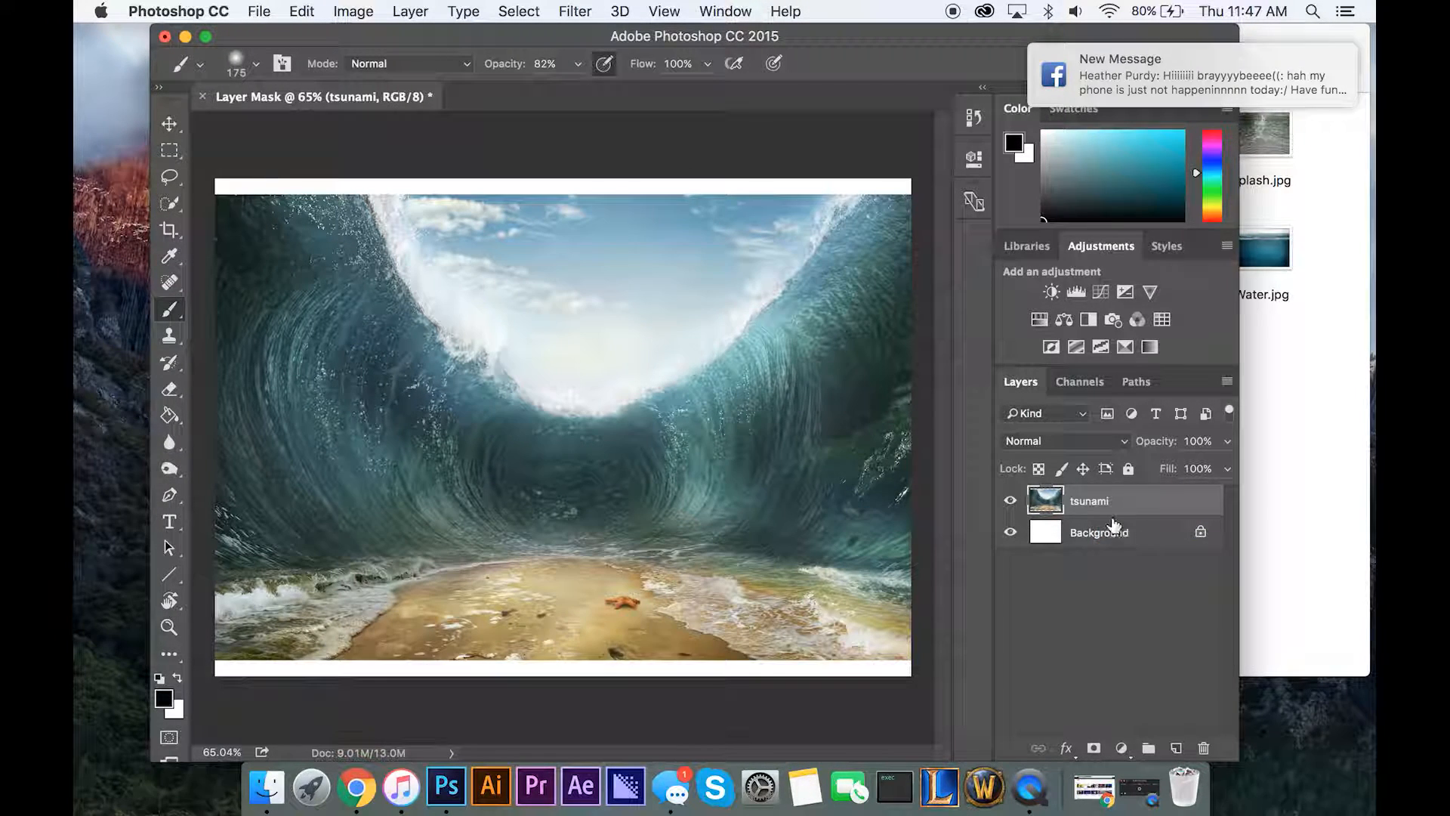
left_click(1093, 748)
Invert the new layer mask to black and back to white twice.
key("super+i")
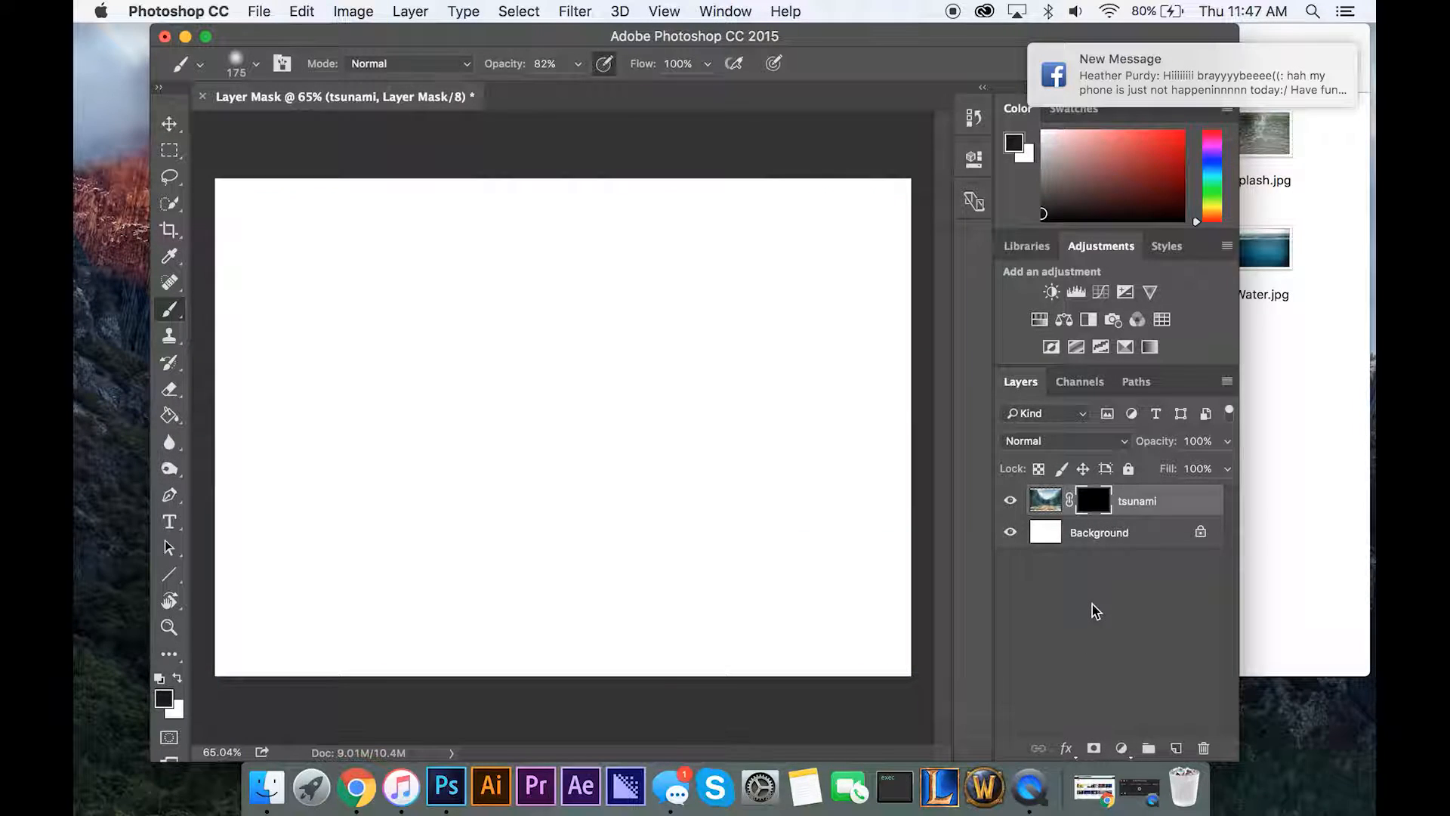
key("super+i")
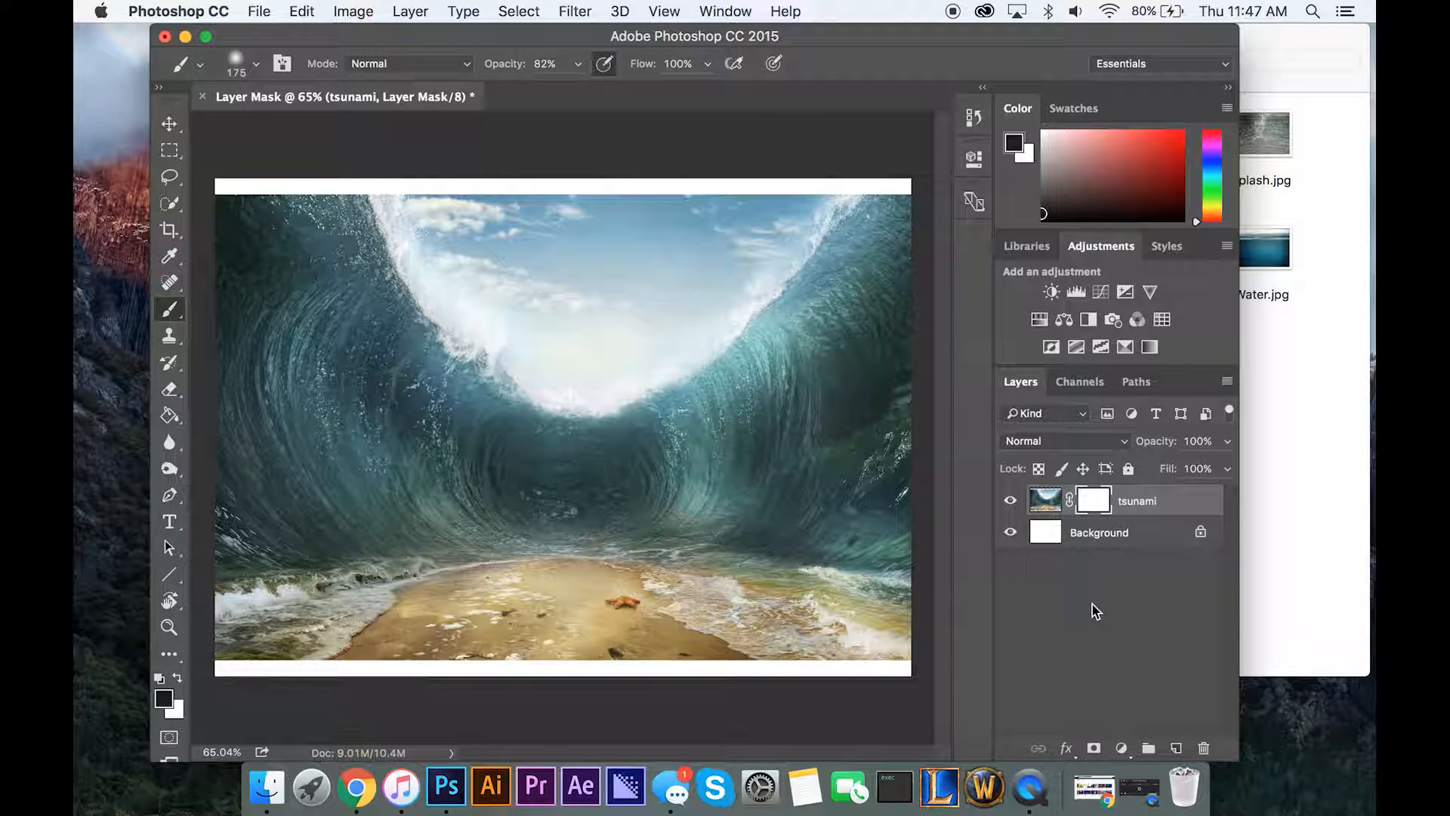
key("super+i")
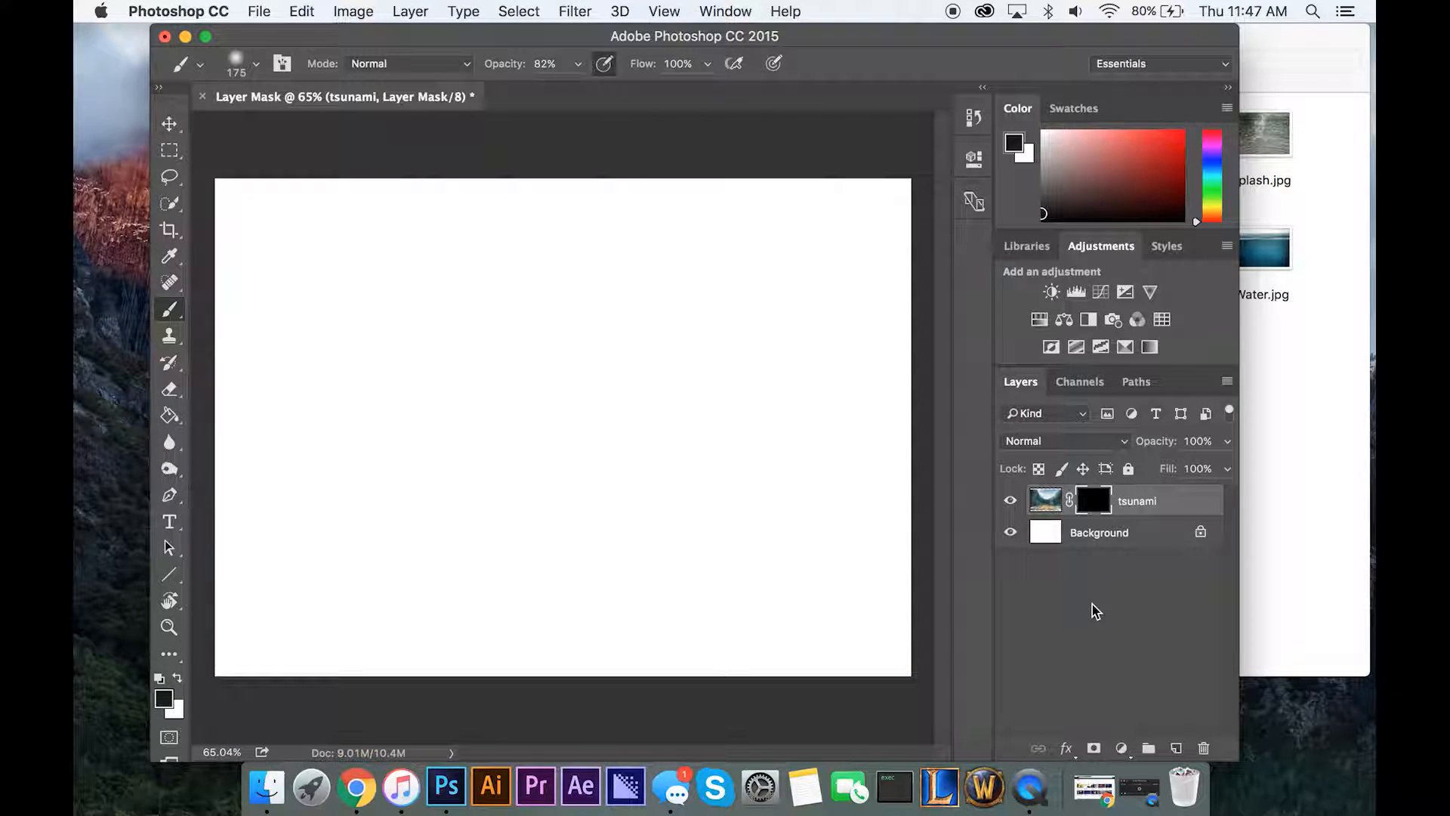
key("super+i")
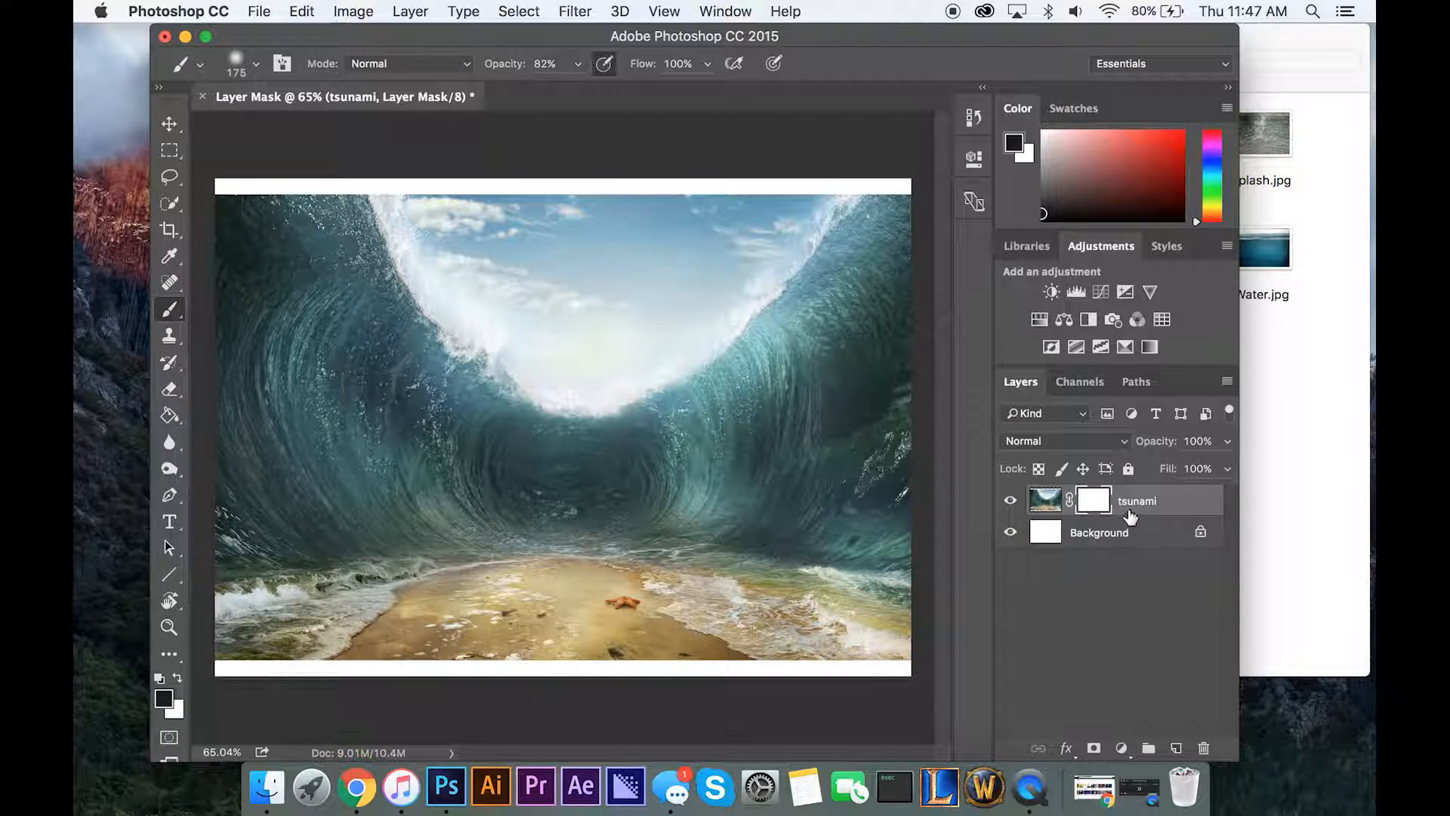
Give the tsunami layer a black hide-all mask and paint white along the lower part to reveal the beach and surf.
left_click(1110, 493, "alt")
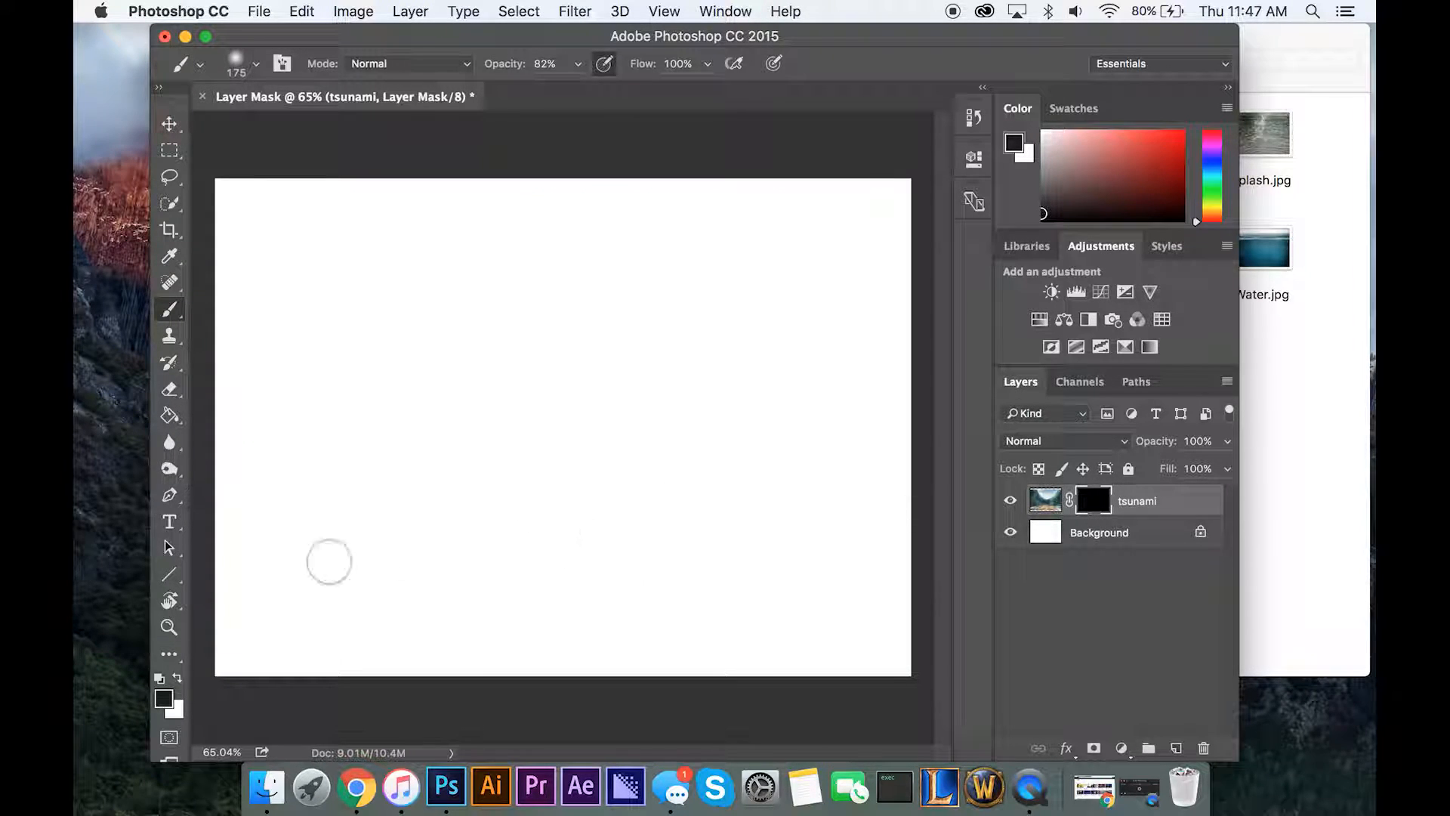
key("x")
mouse_move(531, 599)
left_mouse_down()
mouse_move(408, 627)
mouse_move(541, 566)
mouse_move(249, 638)
mouse_move(506, 555)
mouse_move(264, 650)
mouse_move(767, 654)
mouse_move(574, 642)
mouse_move(884, 638)
mouse_move(710, 635)
mouse_move(625, 579)
mouse_move(627, 555)
mouse_move(575, 538)
mouse_move(461, 540)
mouse_move(317, 581)
mouse_move(219, 634)
mouse_move(717, 578)
mouse_move(902, 627)
mouse_move(786, 547)
mouse_move(869, 581)
mouse_move(638, 556)
left_mouse_up()
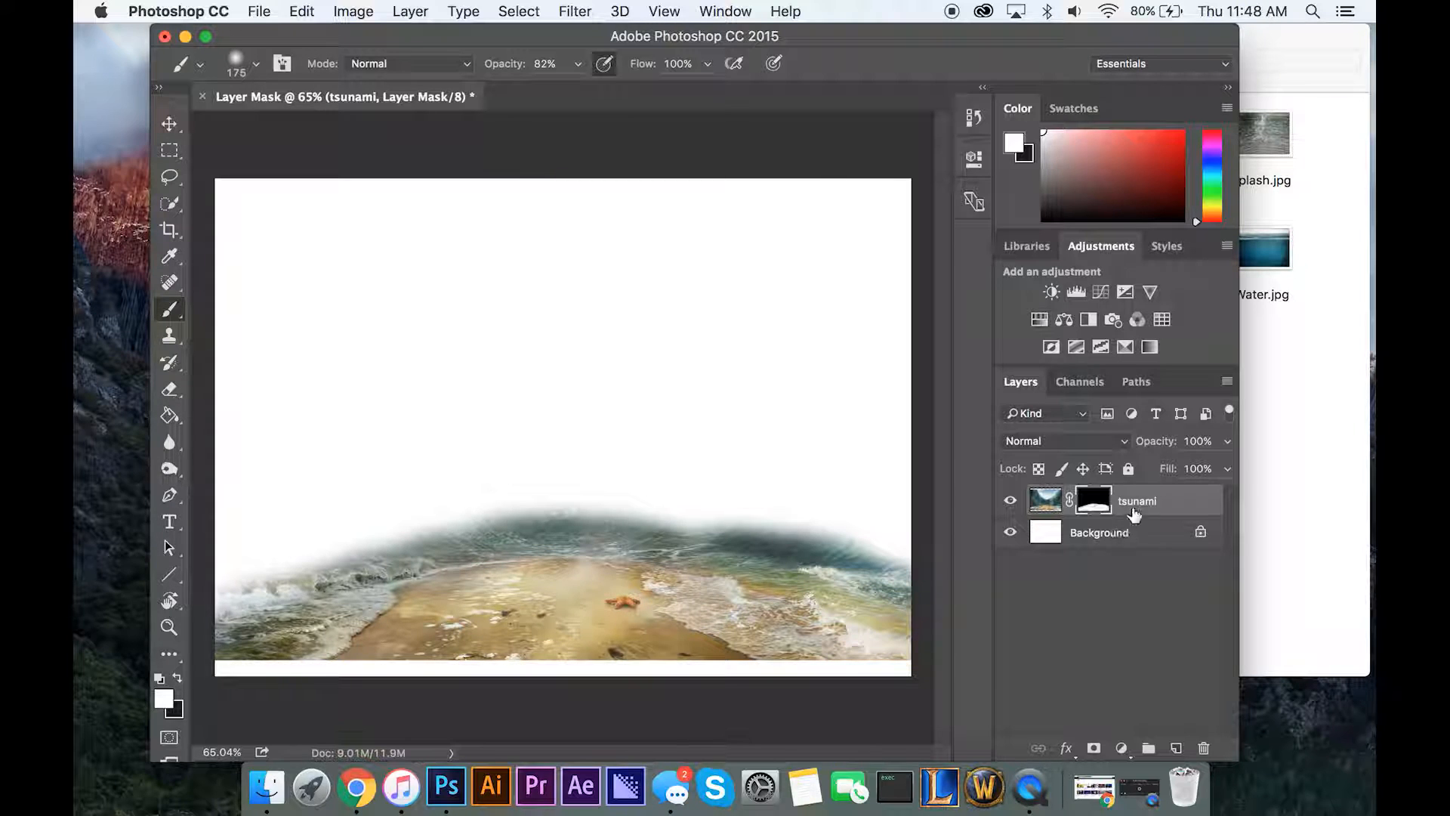
Swap the foreground colour to black and paint on the mask to hide the dark water above the beach.
key("x")
mouse_move(282, 569)
left_mouse_down()
mouse_move(333, 558)
mouse_move(234, 581)
mouse_move(608, 508)
mouse_move(427, 533)
mouse_move(679, 530)
mouse_move(596, 523)
mouse_move(842, 561)
mouse_move(695, 530)
mouse_move(914, 587)
mouse_move(854, 556)
mouse_move(895, 511)
mouse_move(896, 531)
mouse_move(843, 581)
left_mouse_up()
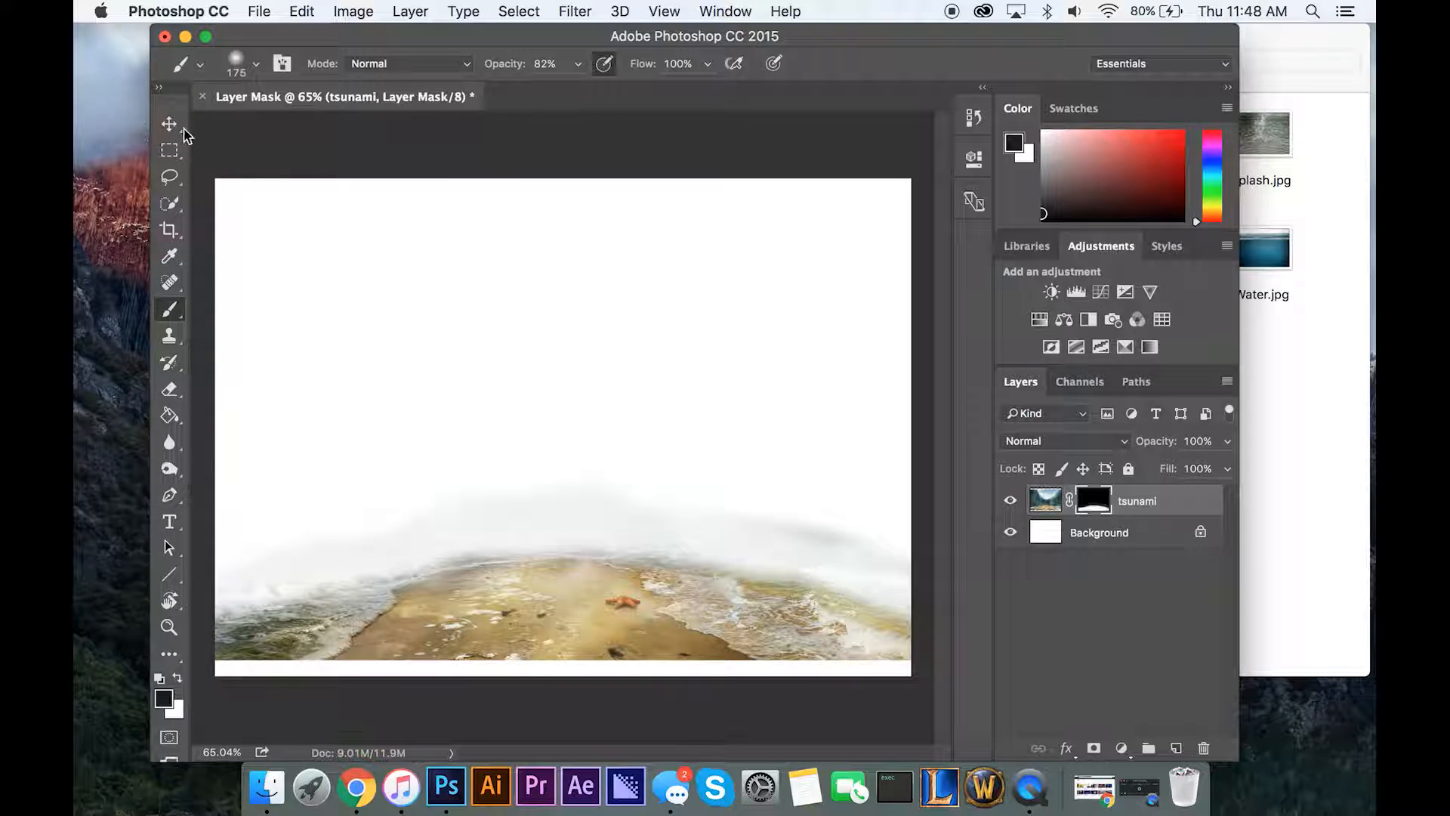
Delete the tsunami layer and place tsunami.jpg from the Water folder as a new unmasked layer, with the Brush tool active.
key("Delete")
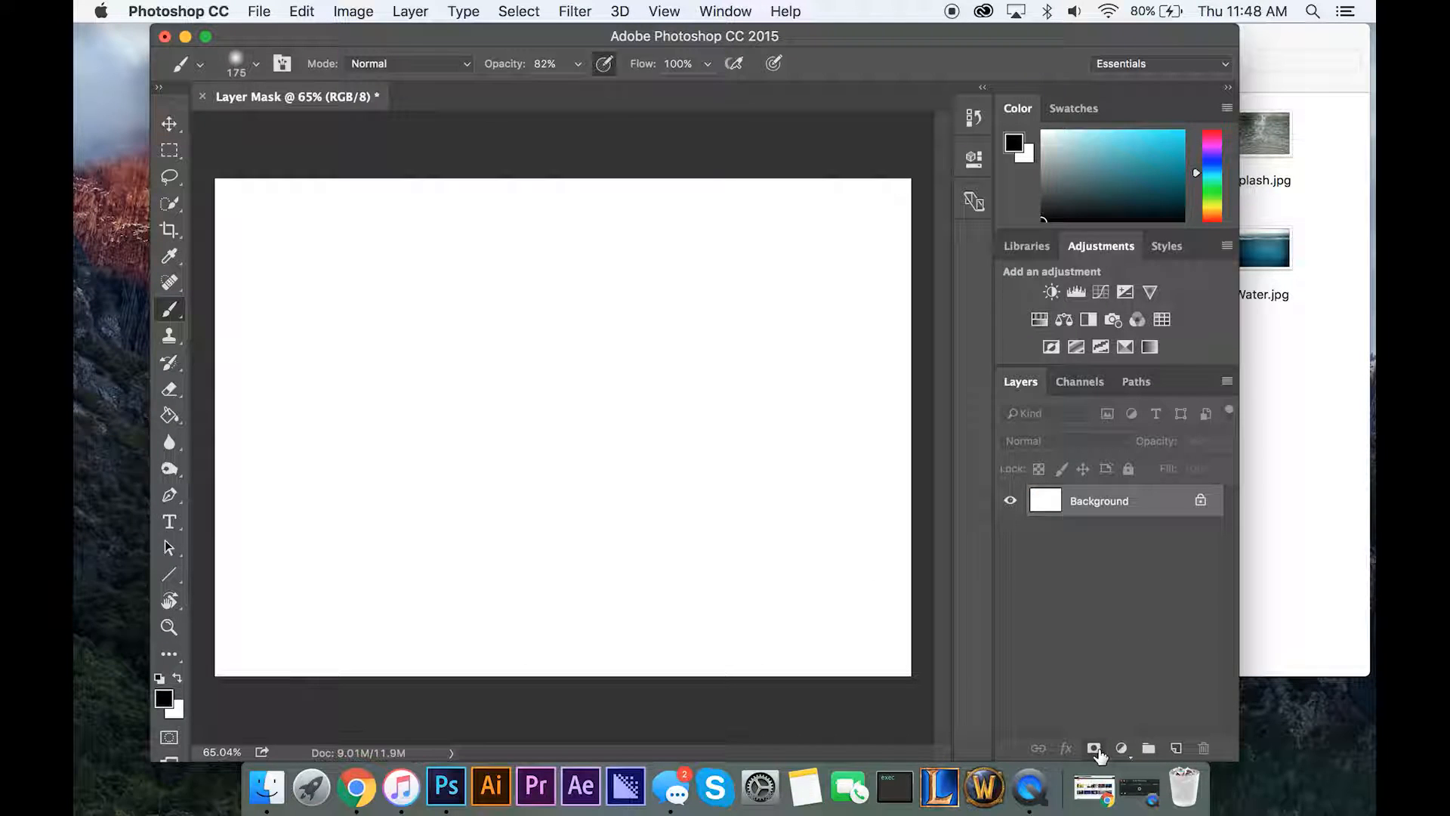
left_click(267, 787)
left_click_drag(852, 249, 251, 405)
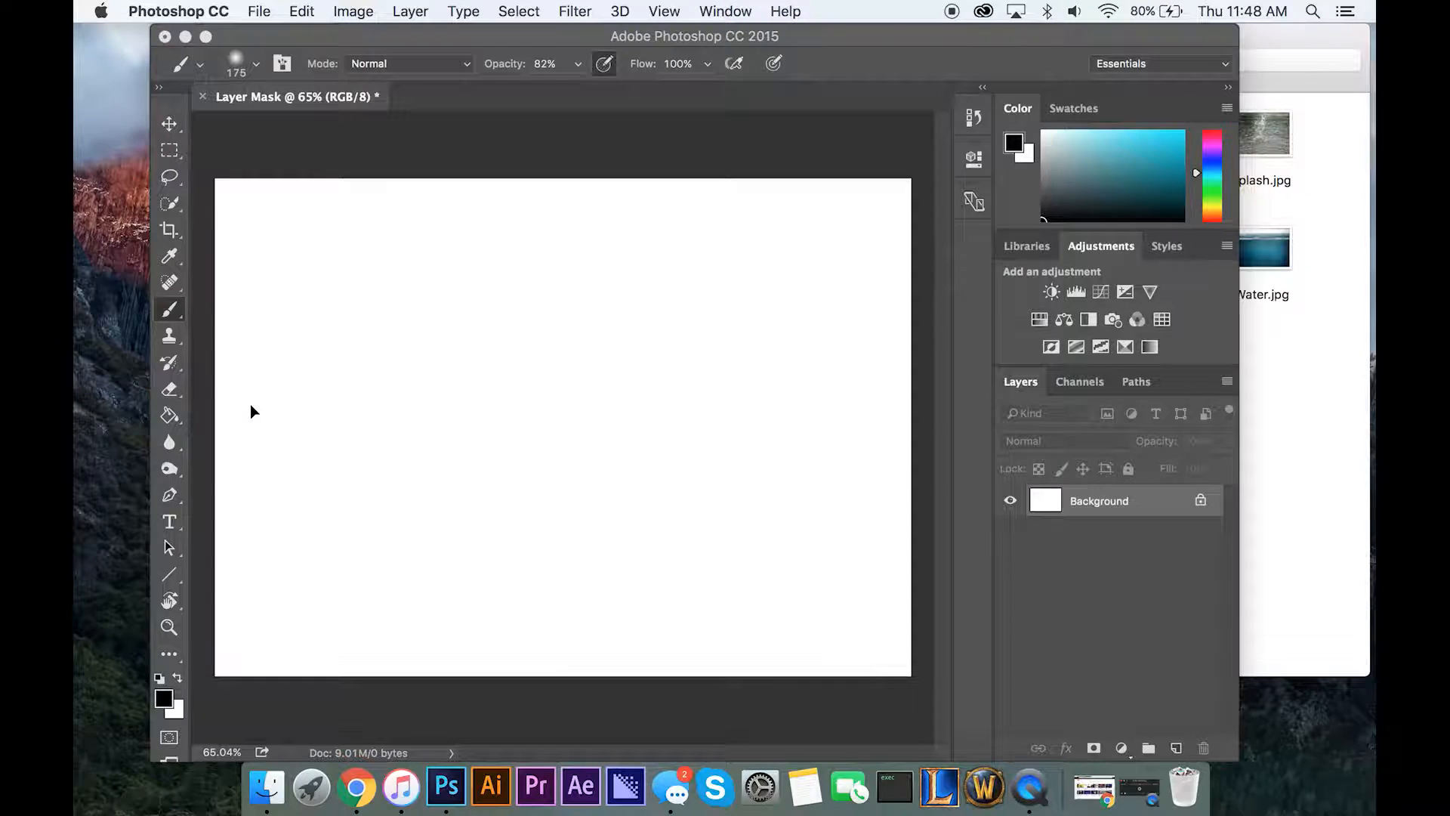
key("Return")
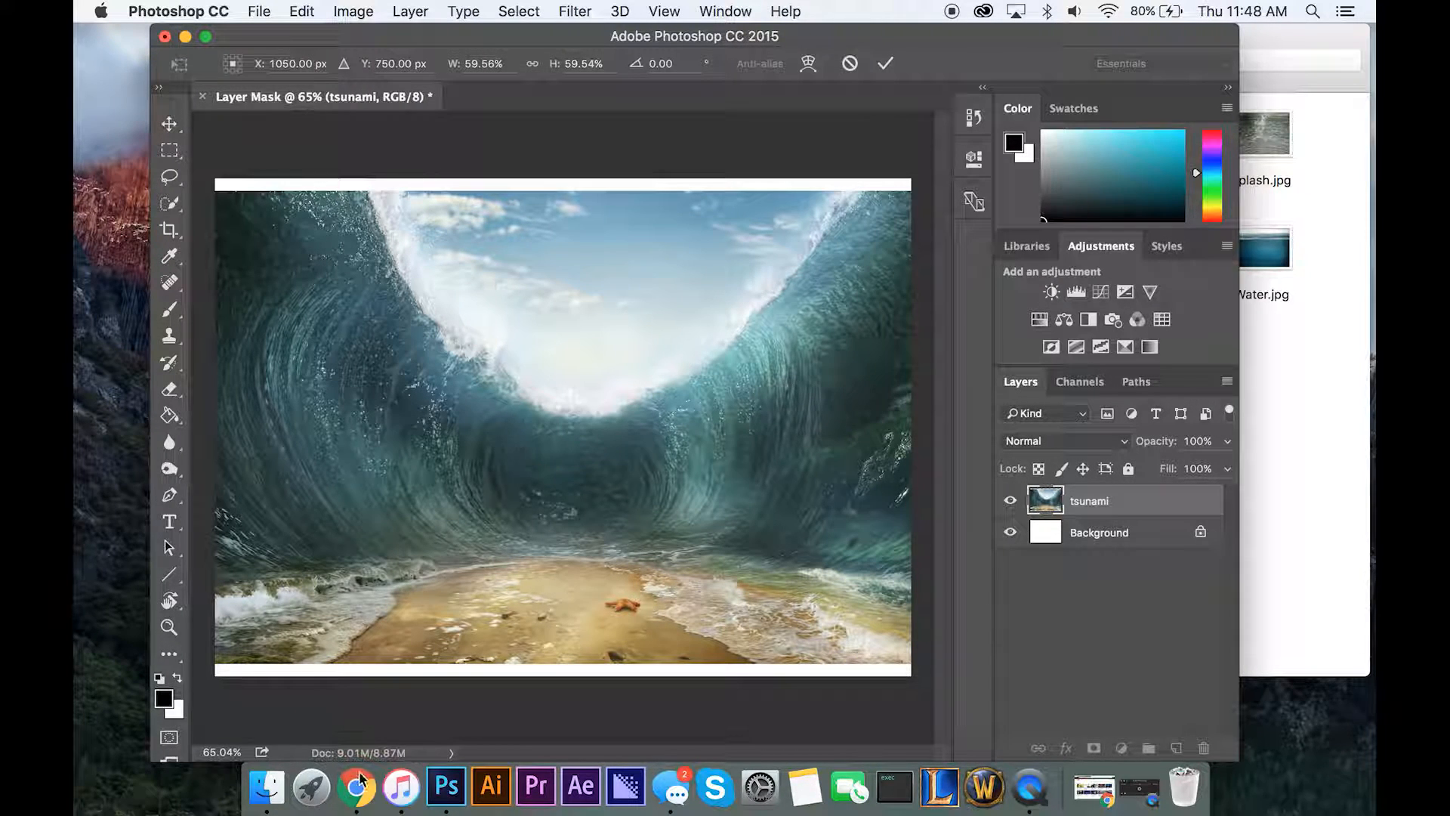
key("b")
Place the car1 image from the Stock folder's Cars folder, enlarge it over the wave's left side, and activate the Brush tool.
left_click(272, 784)
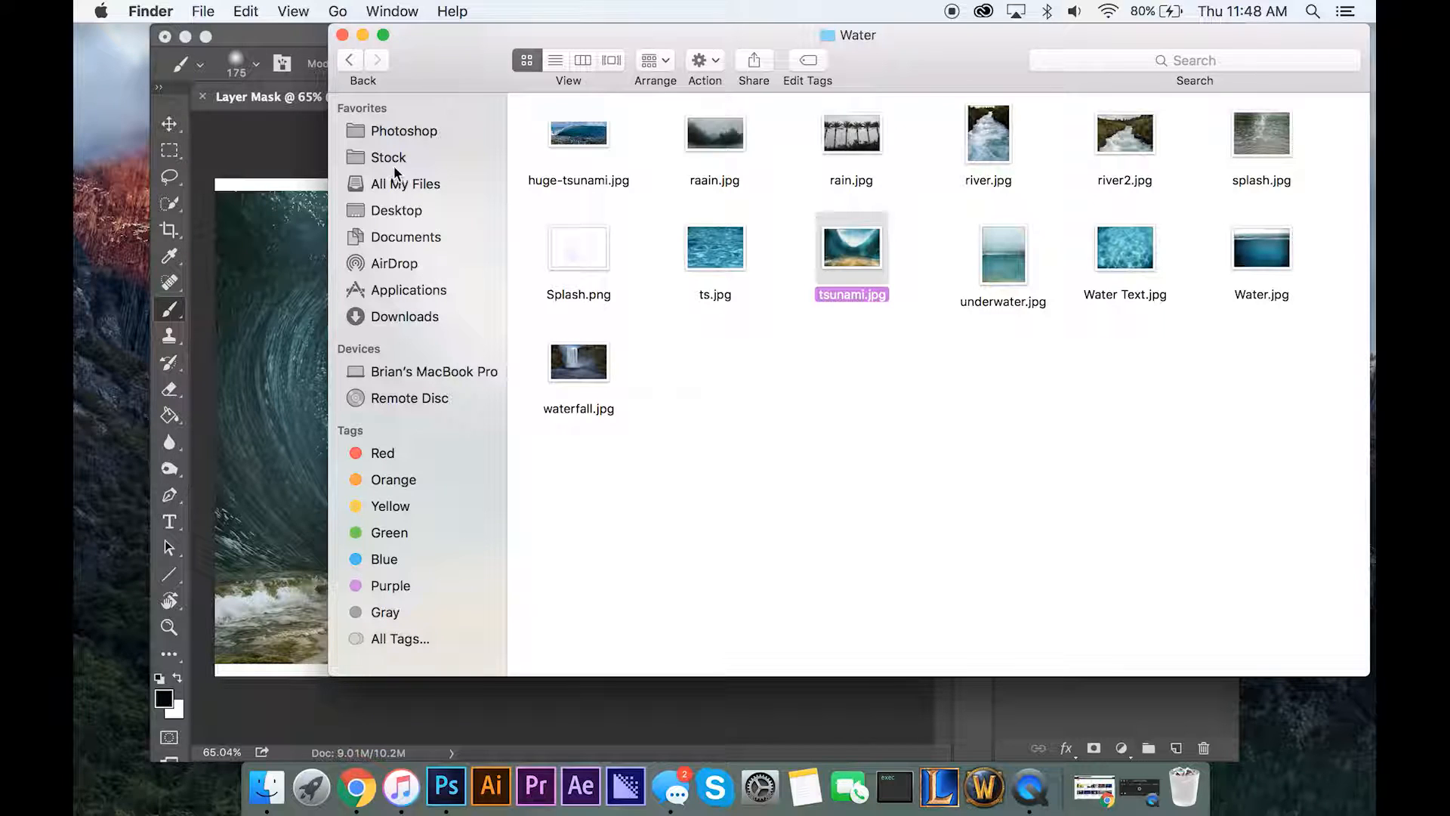
left_click(395, 164)
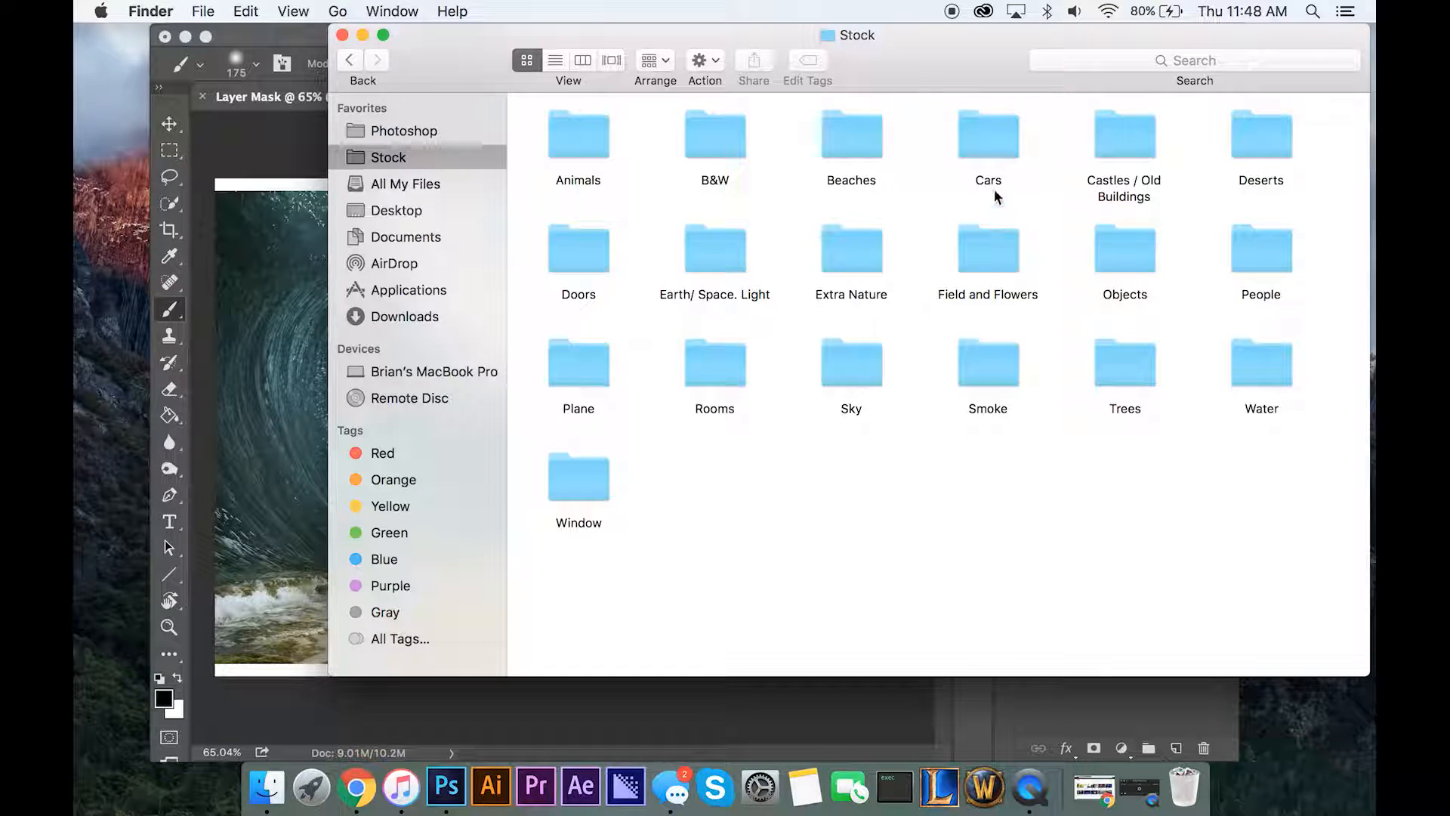
double_click(984, 164)
left_click_drag(576, 133, 234, 337)
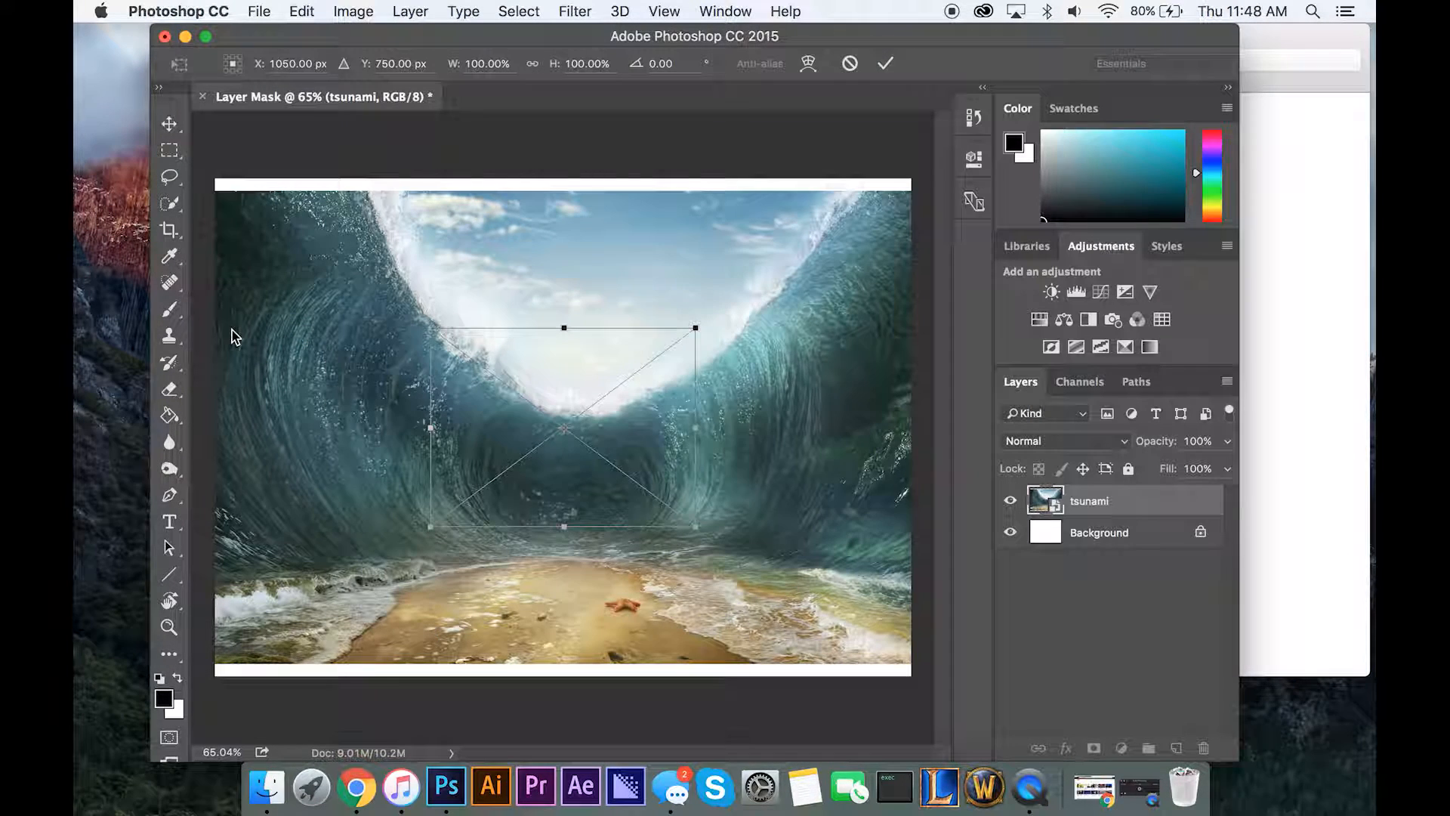
left_click_drag(695, 528, 768, 583)
left_click_drag(648, 487, 526, 497)
key("Return")
key("b")
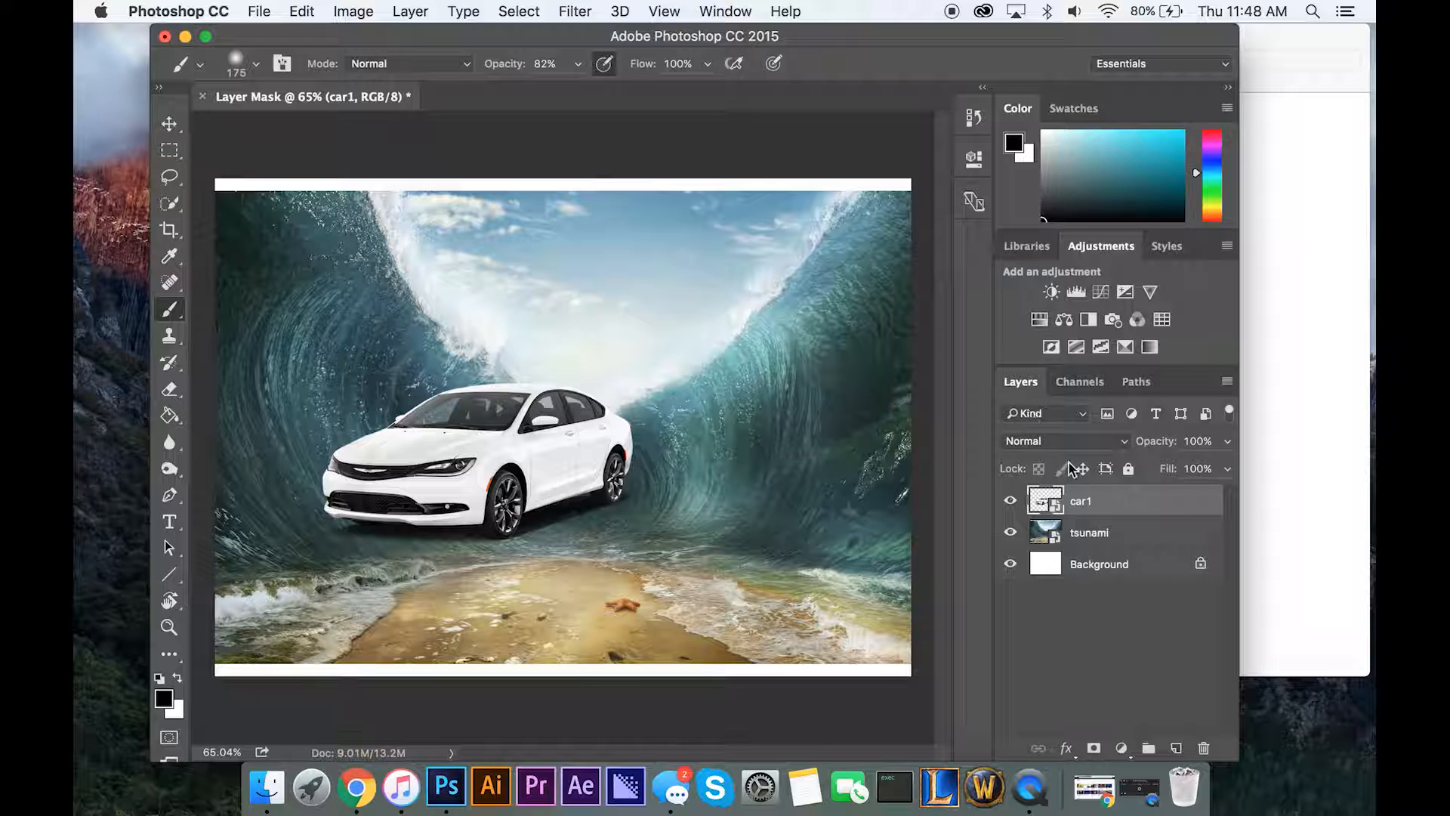
Rasterize the car1 and tsunami layers and make car1 the active layer.
right_click(1093, 503)
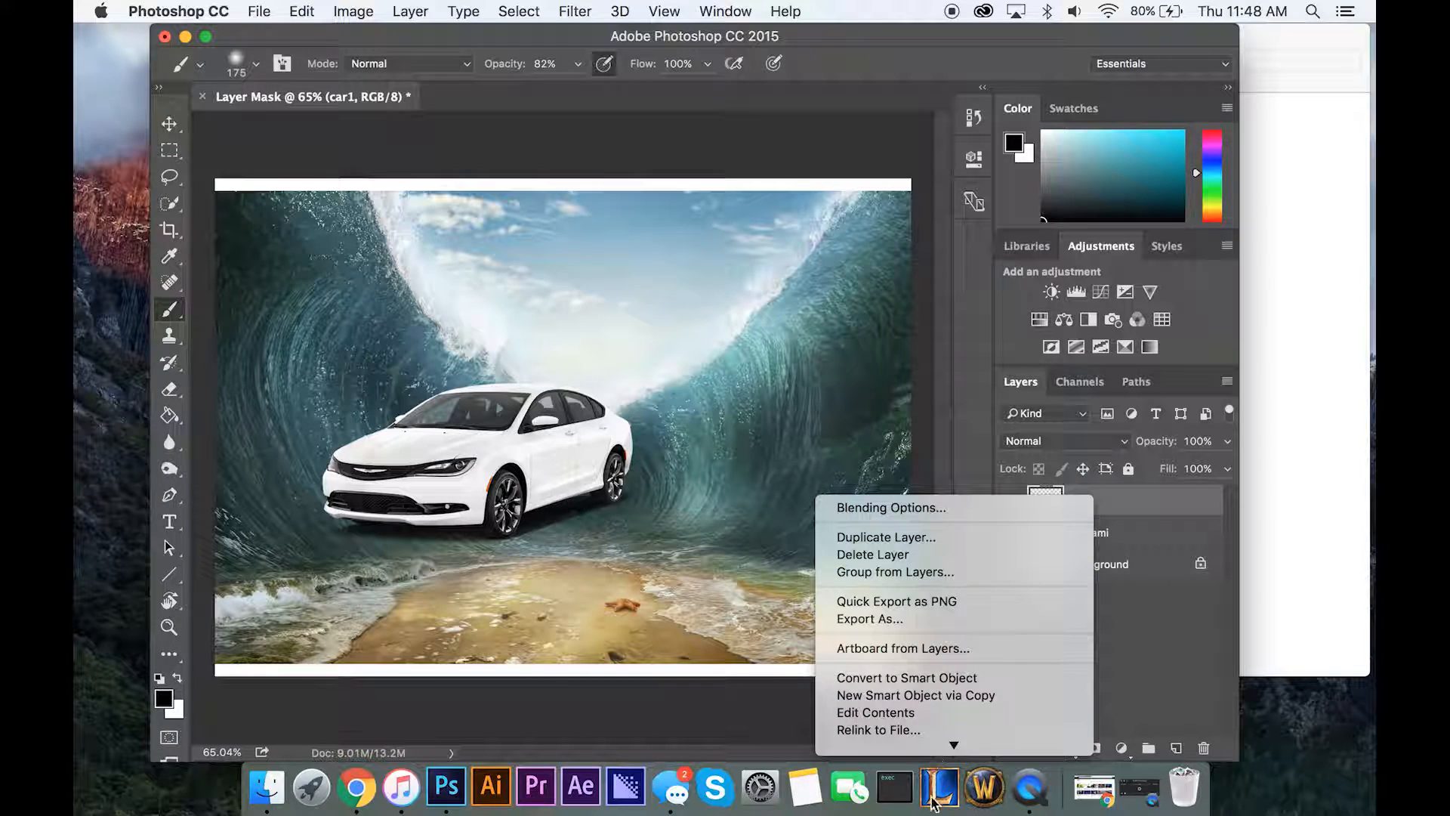
left_click(910, 651)
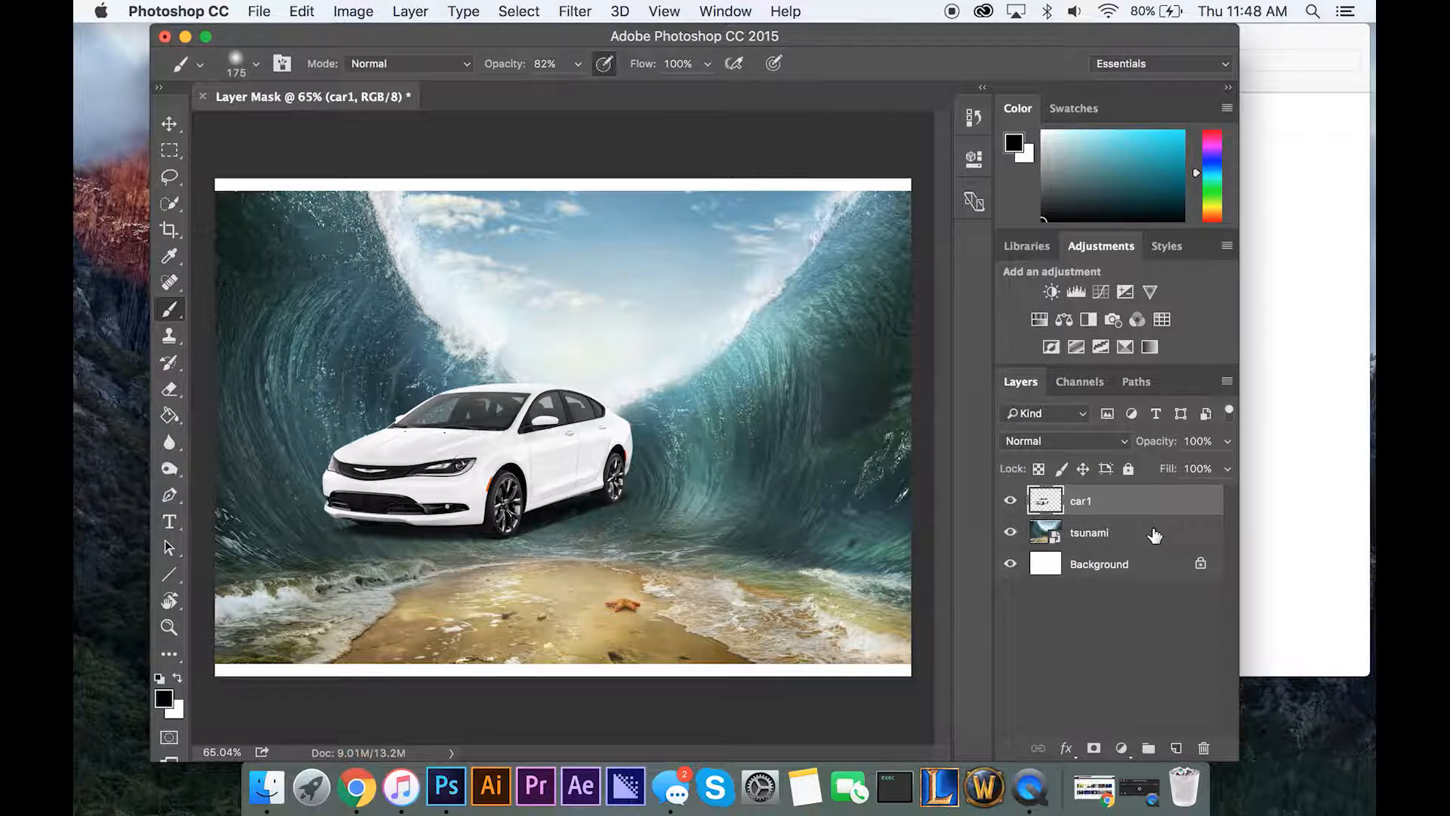
right_click(1155, 535)
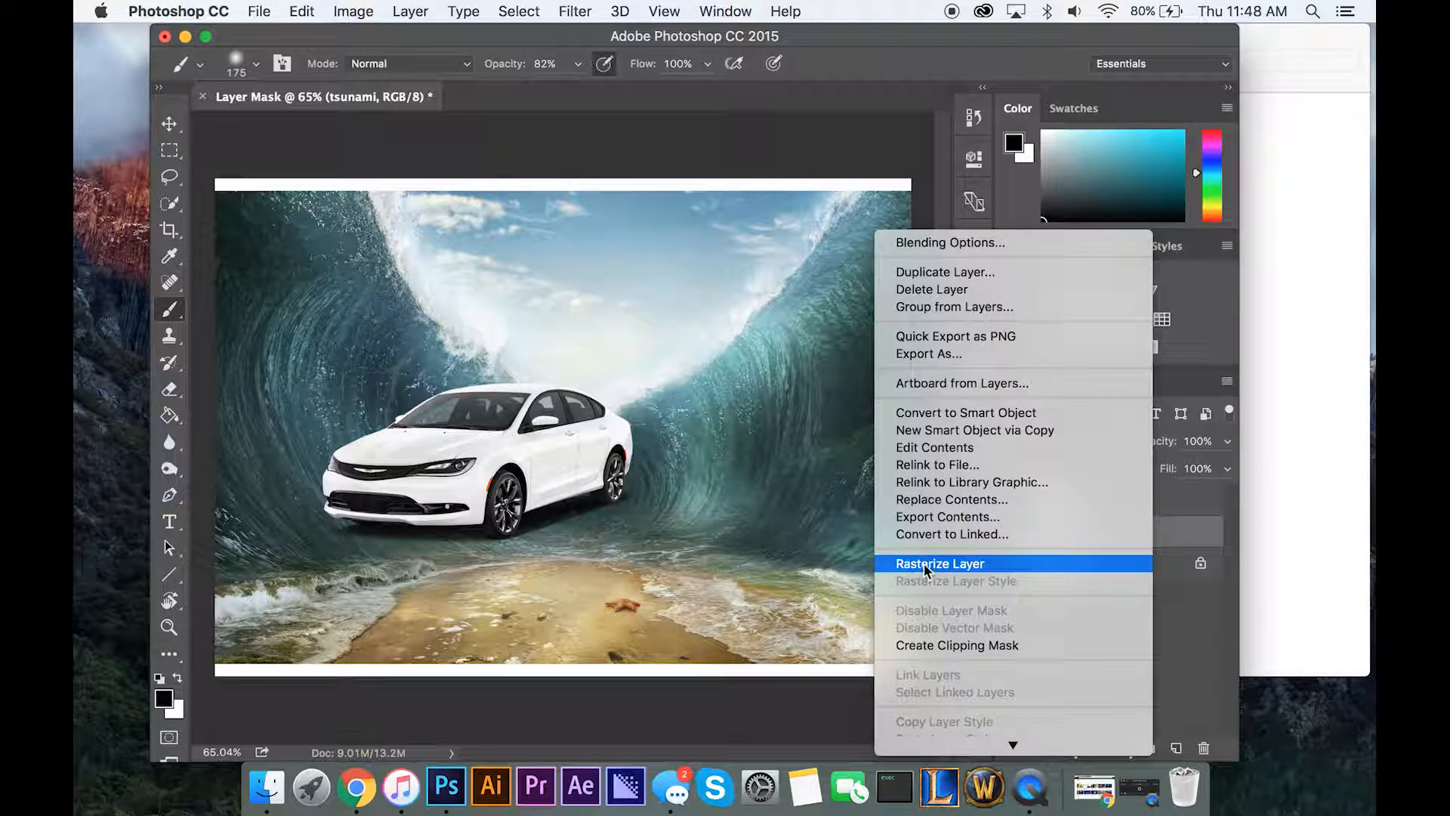
left_click(924, 566)
left_click(1106, 508)
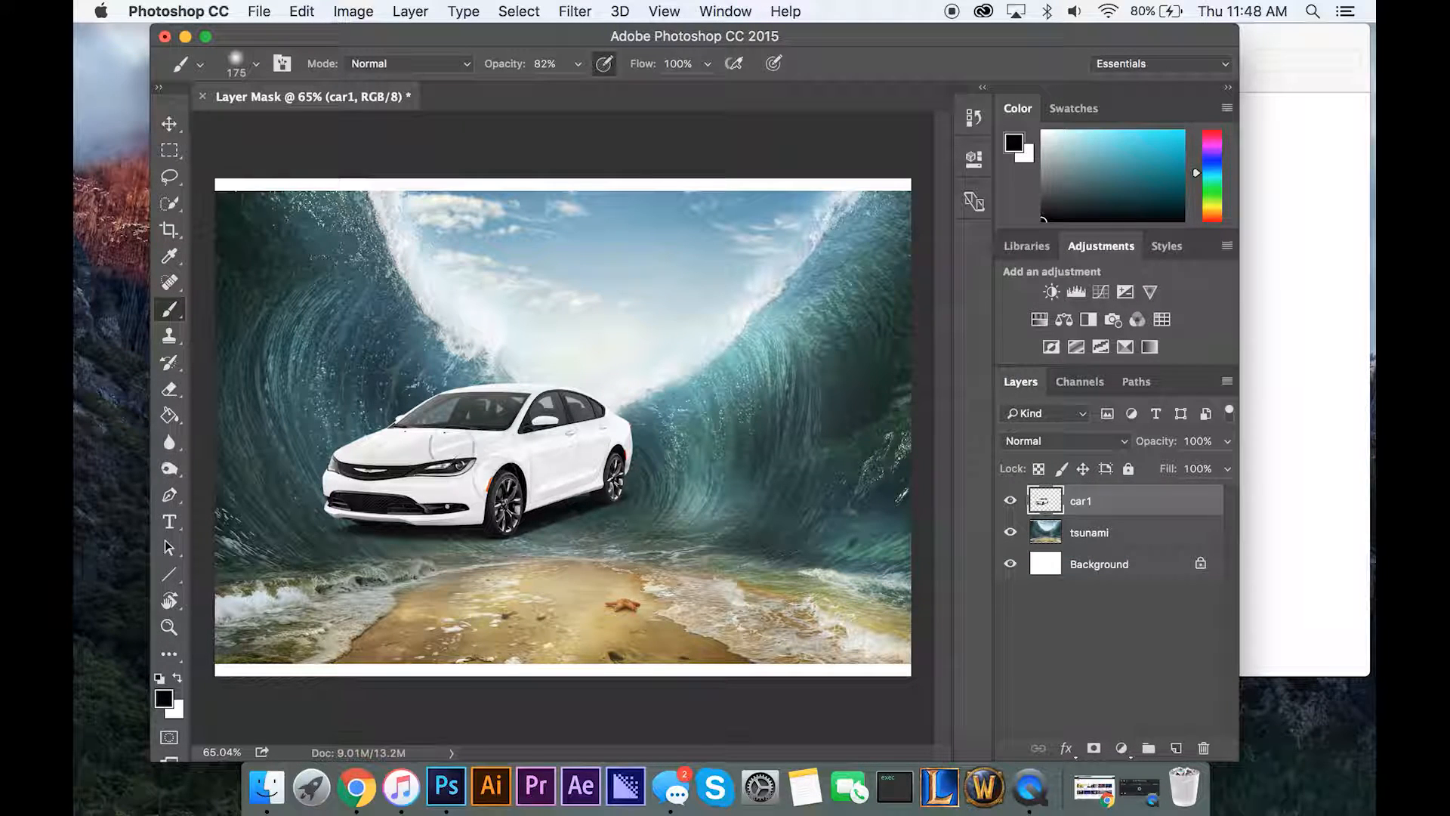
Flip the car horizontally, shrink and tilt it nose-up inside the left wave wall, and return to the Brush tool.
key("super+t")
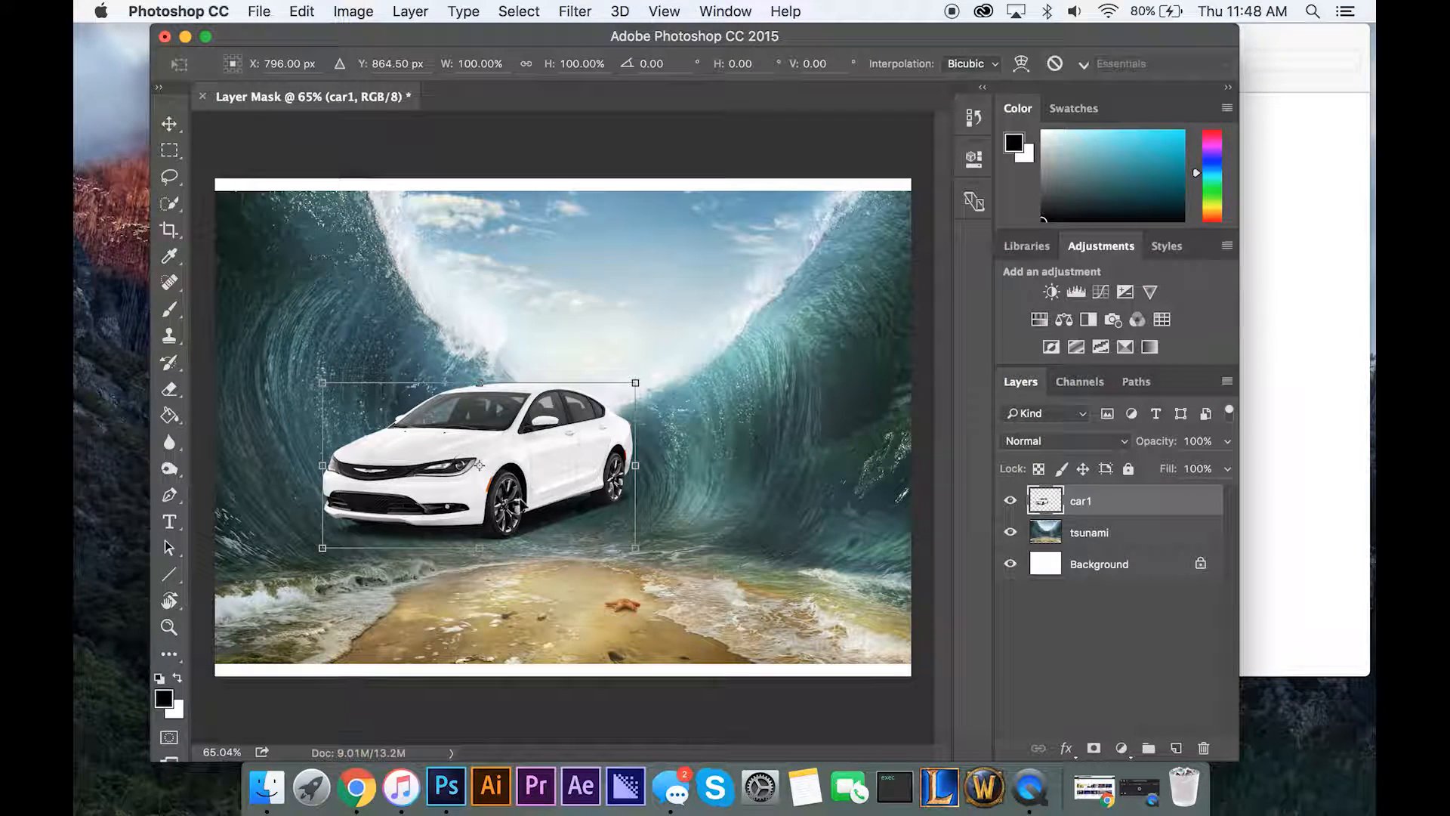
right_click(523, 502)
left_click(423, 320)
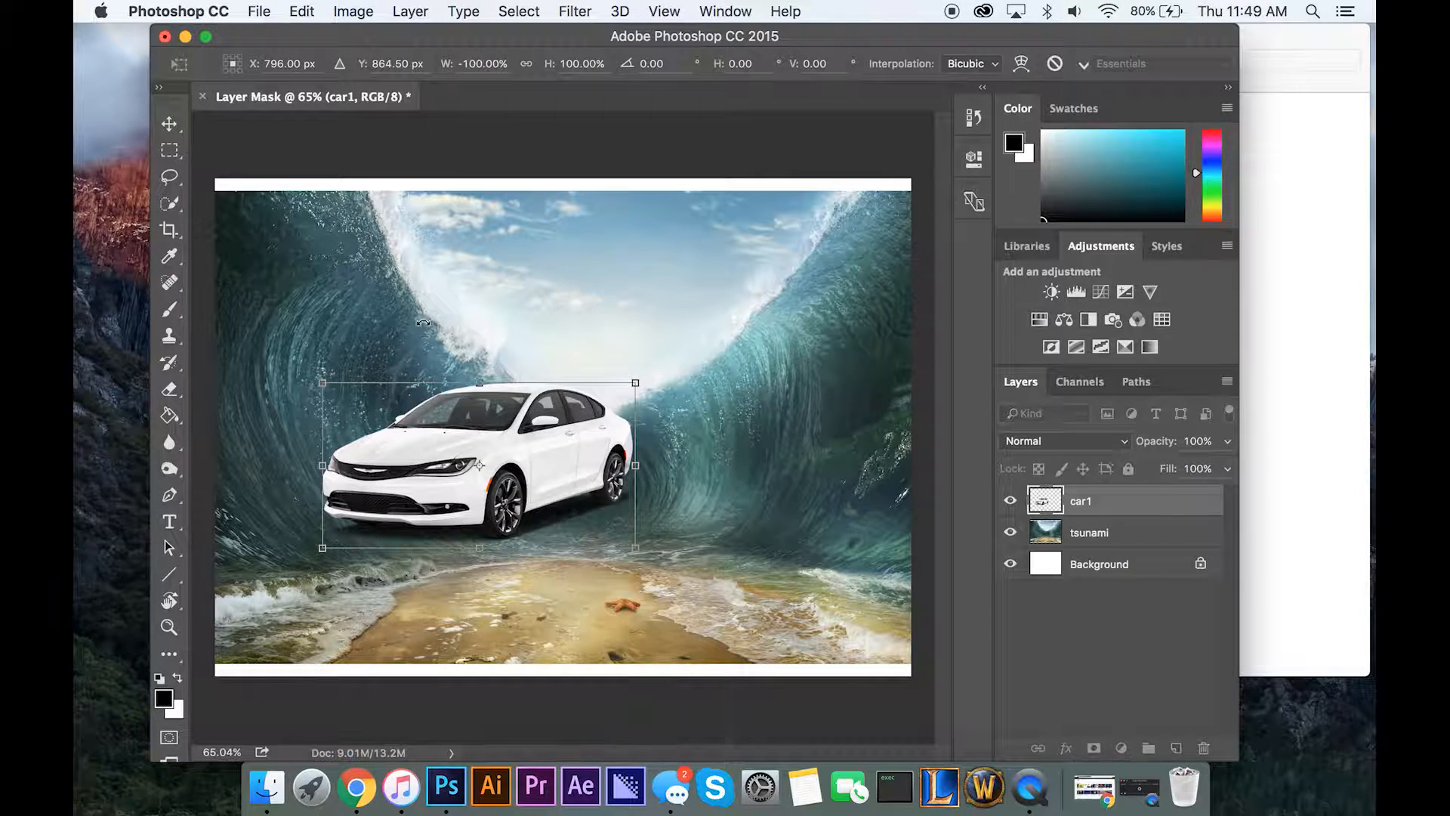
left_click_drag(299, 458, 473, 536)
left_click_drag(513, 416, 350, 474)
left_click_drag(274, 572, 299, 537)
left_click_drag(414, 477, 418, 499)
left_click_drag(518, 491, 514, 506)
key("Return")
key("b")
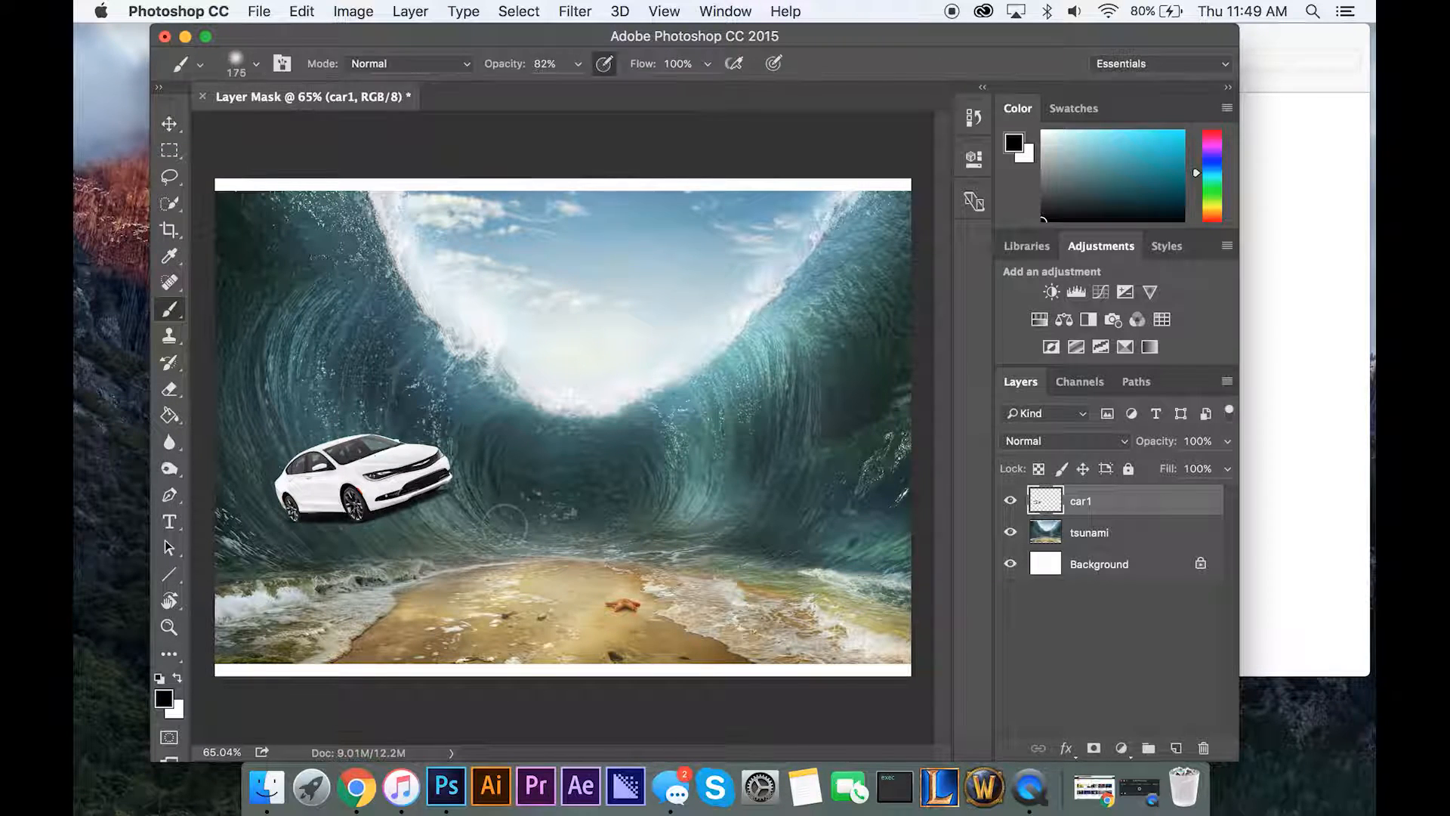
Add a white layer mask to car1 and paint black over the rear and middle of the car to submerge it.
scroll(491, 514, "up", 3)
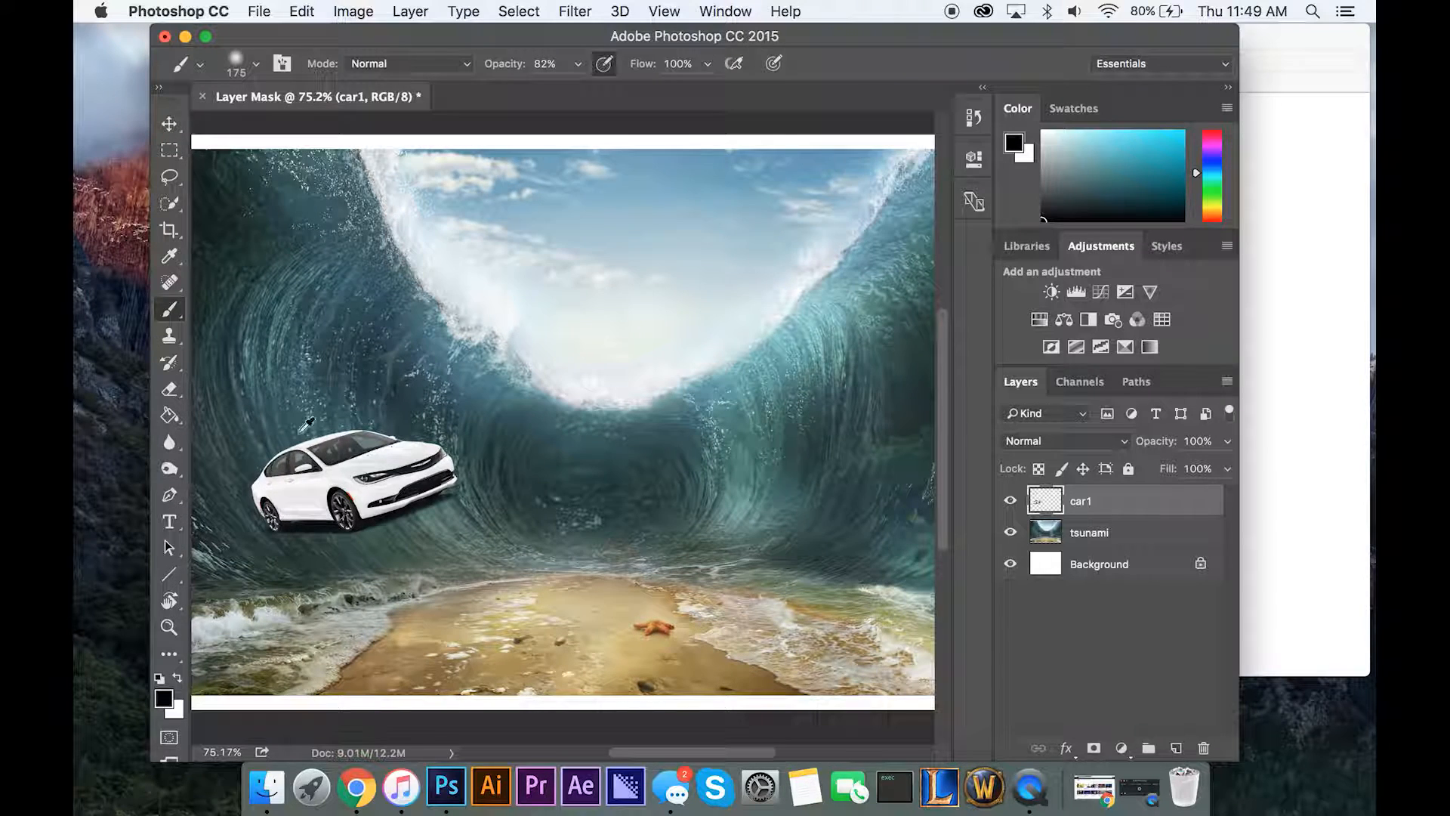
left_click(1094, 748)
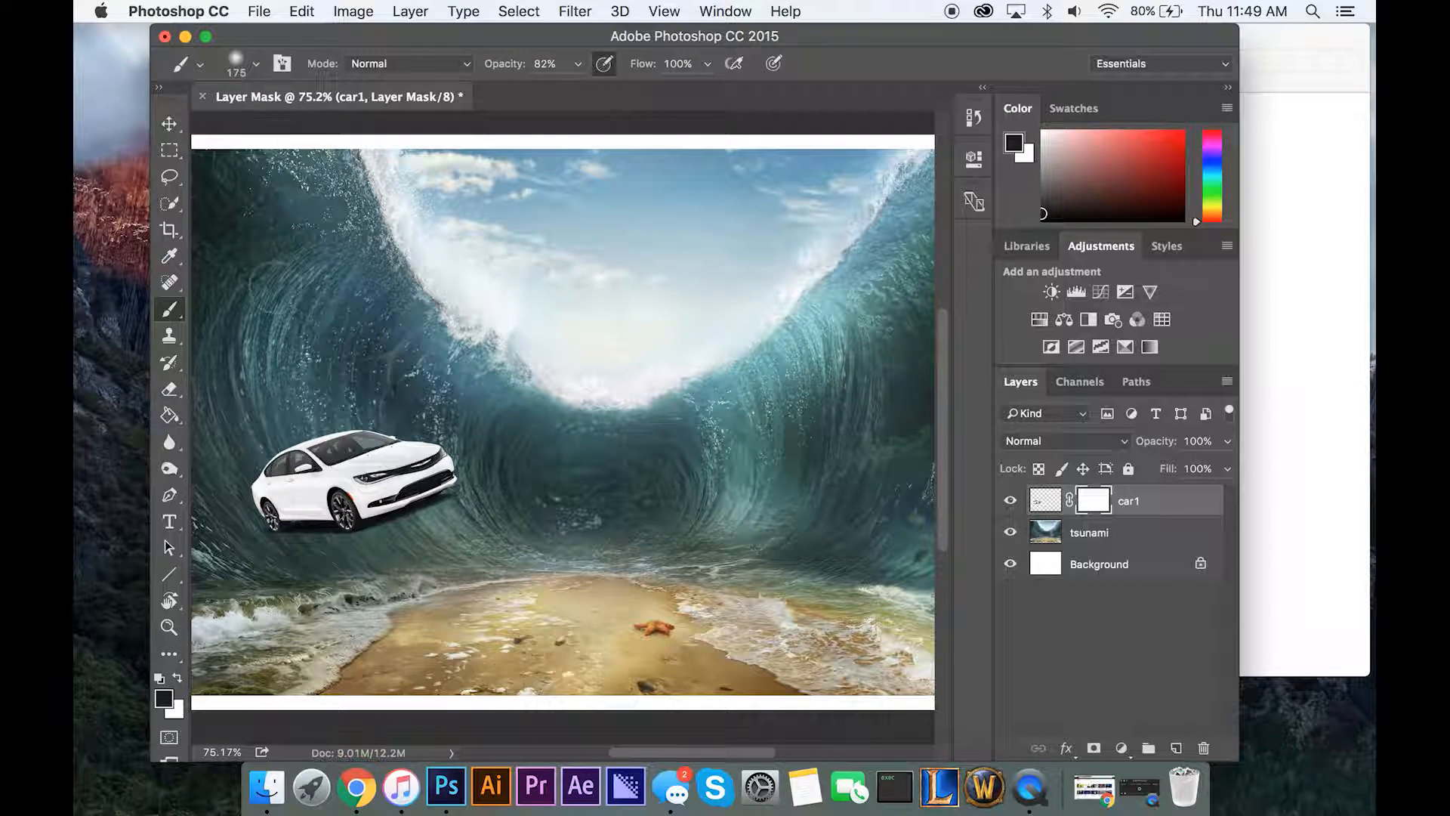
mouse_move(246, 502)
left_mouse_down()
mouse_move(264, 529)
mouse_move(259, 480)
mouse_move(250, 522)
mouse_move(267, 514)
mouse_move(260, 479)
mouse_move(273, 484)
mouse_move(278, 439)
mouse_move(256, 457)
mouse_move(307, 428)
mouse_move(270, 451)
mouse_move(285, 443)
mouse_move(255, 503)
mouse_move(285, 500)
mouse_move(277, 518)
mouse_move(265, 479)
mouse_move(297, 522)
mouse_move(373, 532)
mouse_move(314, 540)
left_mouse_up()
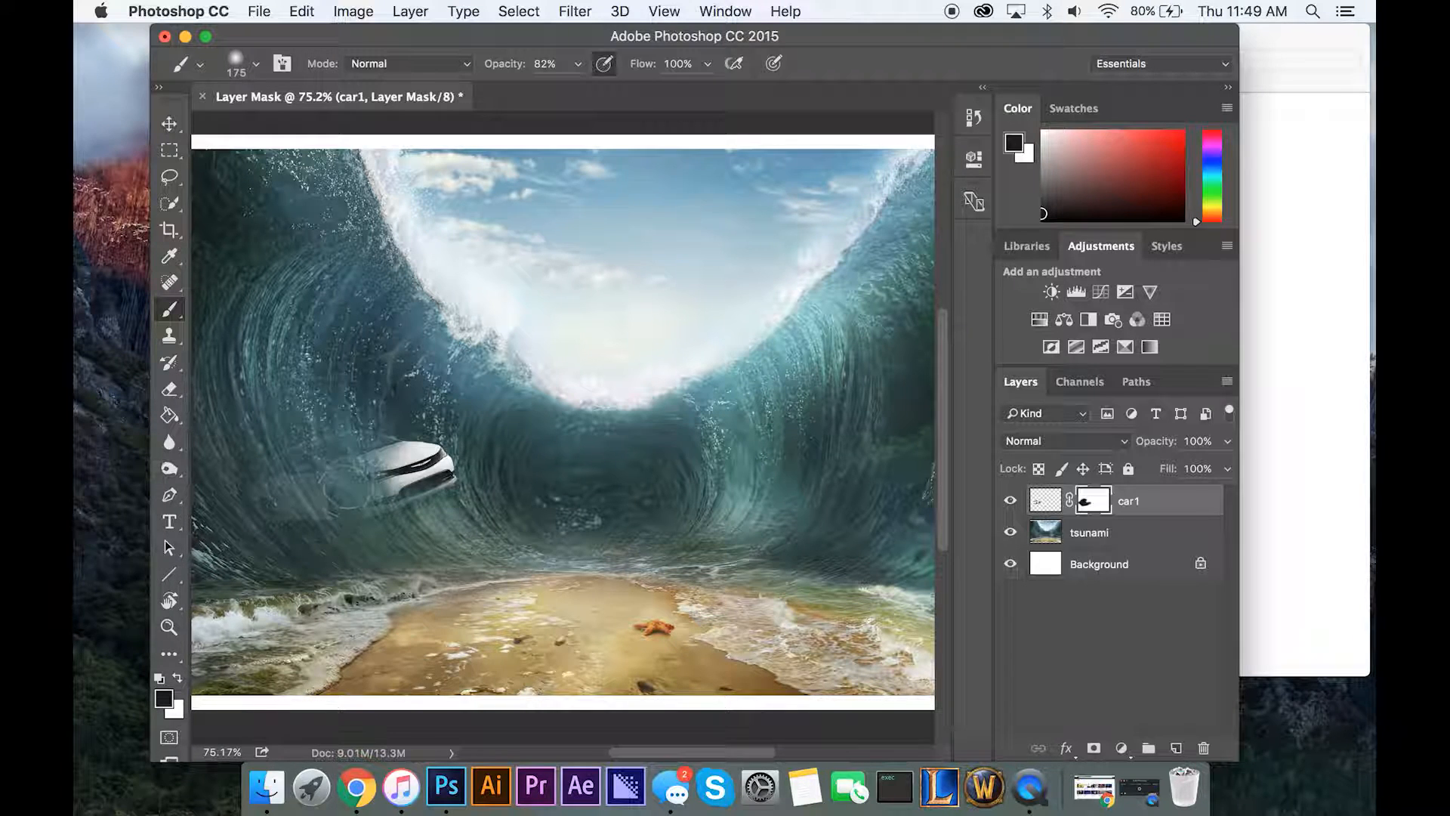
Paint white on the mask to restore part of the car's front, and black at 91% brush opacity along the submerged edge.
key("x")
mouse_move(363, 514)
left_mouse_down()
mouse_move(355, 451)
mouse_move(327, 433)
mouse_move(337, 510)
mouse_move(358, 523)
mouse_move(340, 504)
mouse_move(343, 454)
mouse_move(337, 489)
mouse_move(349, 520)
mouse_move(325, 434)
left_mouse_up()
key("x")
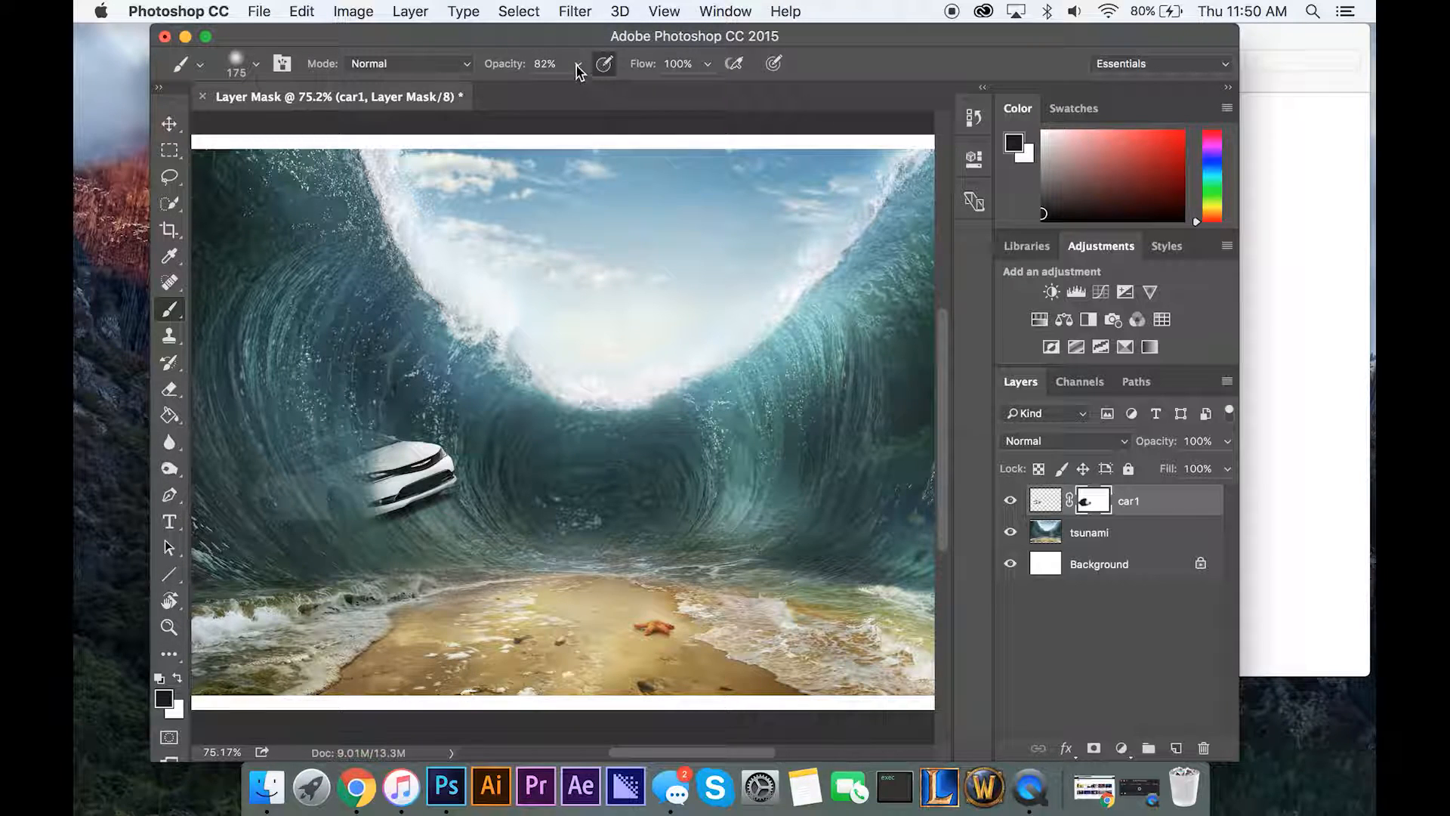
left_click_drag(579, 68, 590, 95)
mouse_move(295, 452)
left_mouse_down()
mouse_move(262, 494)
mouse_move(266, 533)
mouse_move(393, 556)
mouse_move(415, 529)
left_mouse_up()
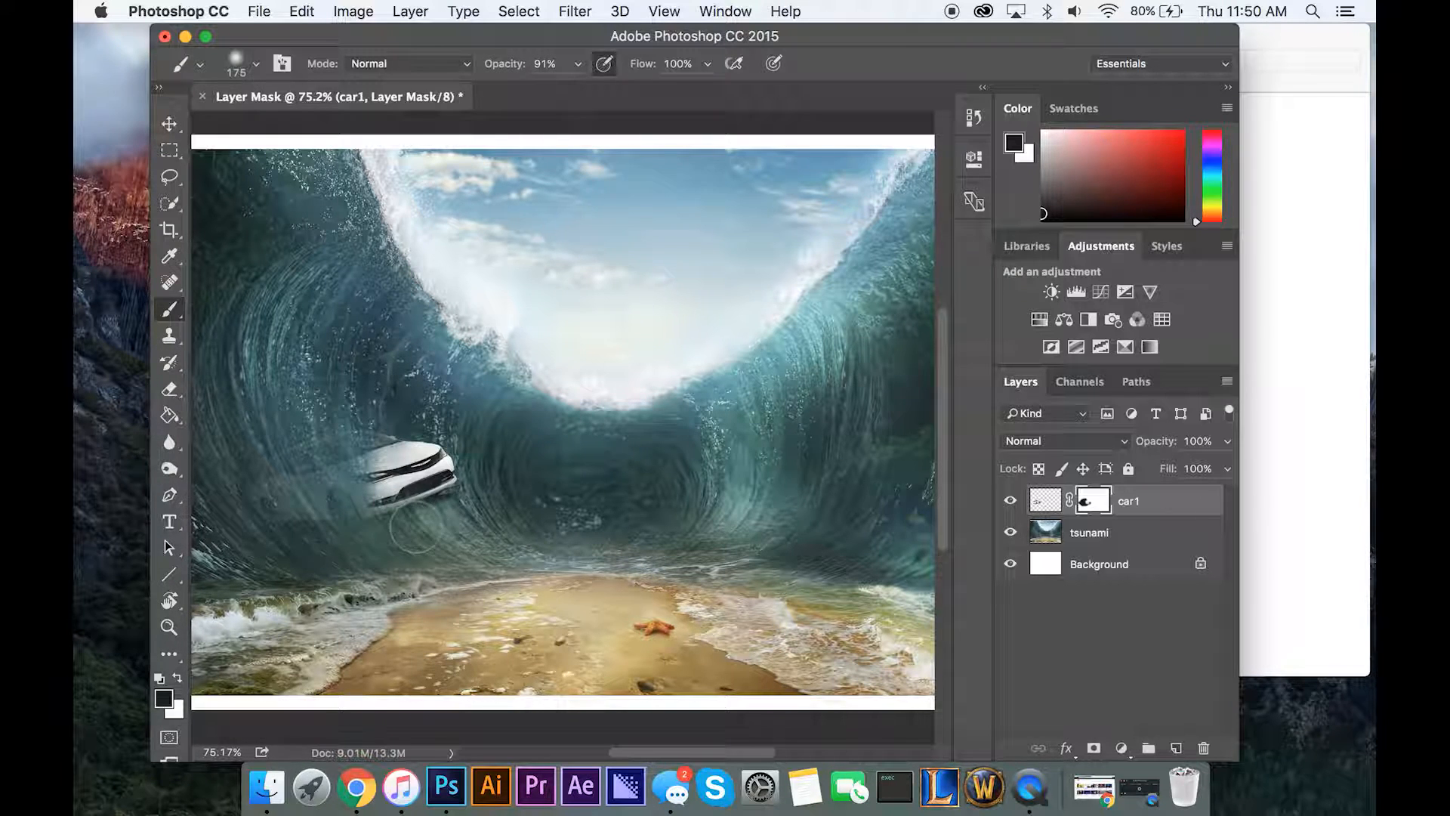
Try a black mask stroke over the car's front at 68% brush flow, undo it and reset the flow to 100%.
left_click(707, 66)
left_click_drag(686, 96, 675, 89)
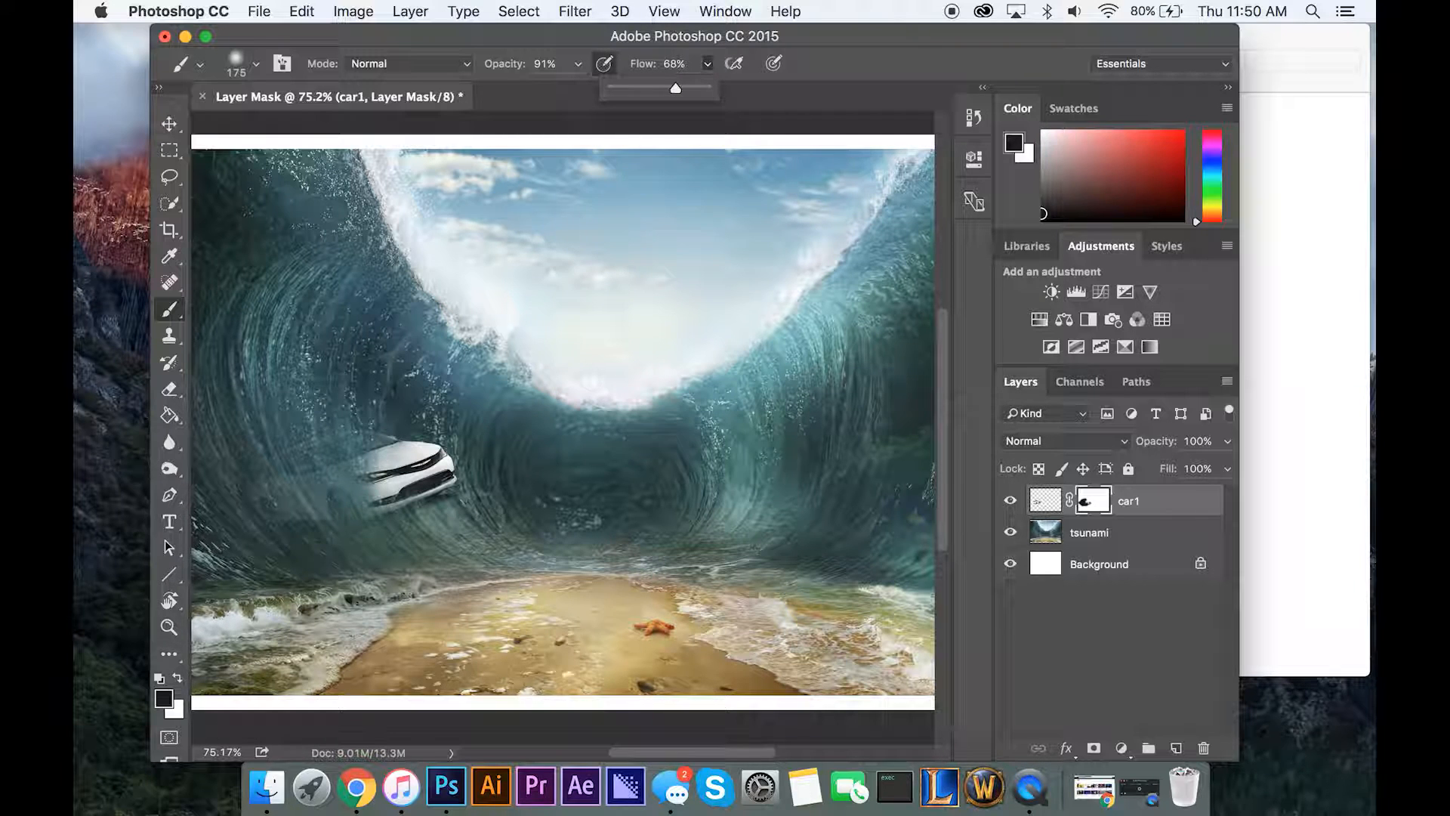
left_click_drag(430, 488, 347, 458)
key("super+z")
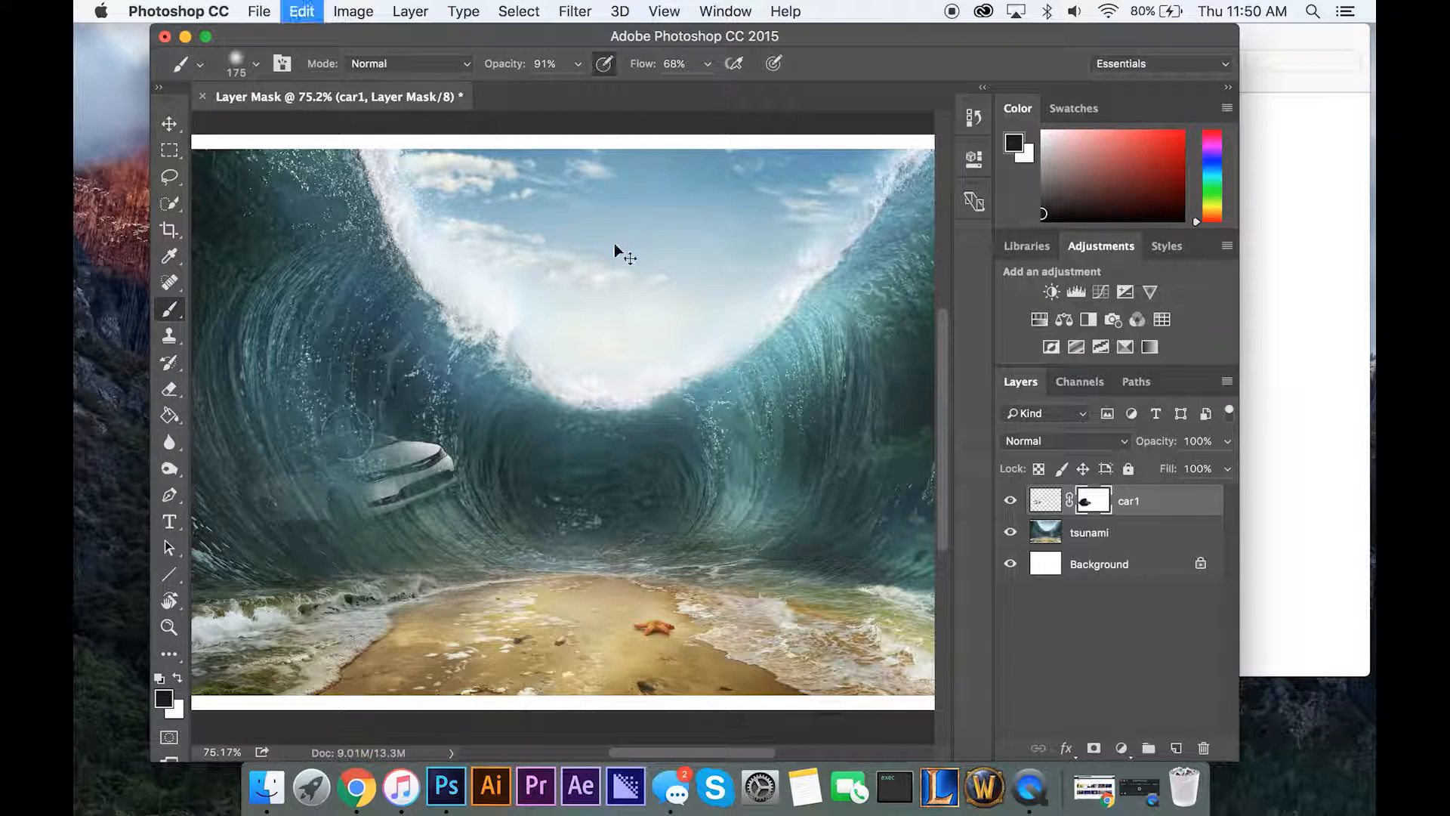
left_click(706, 65)
left_click_drag(729, 97, 746, 92)
left_click(710, 65)
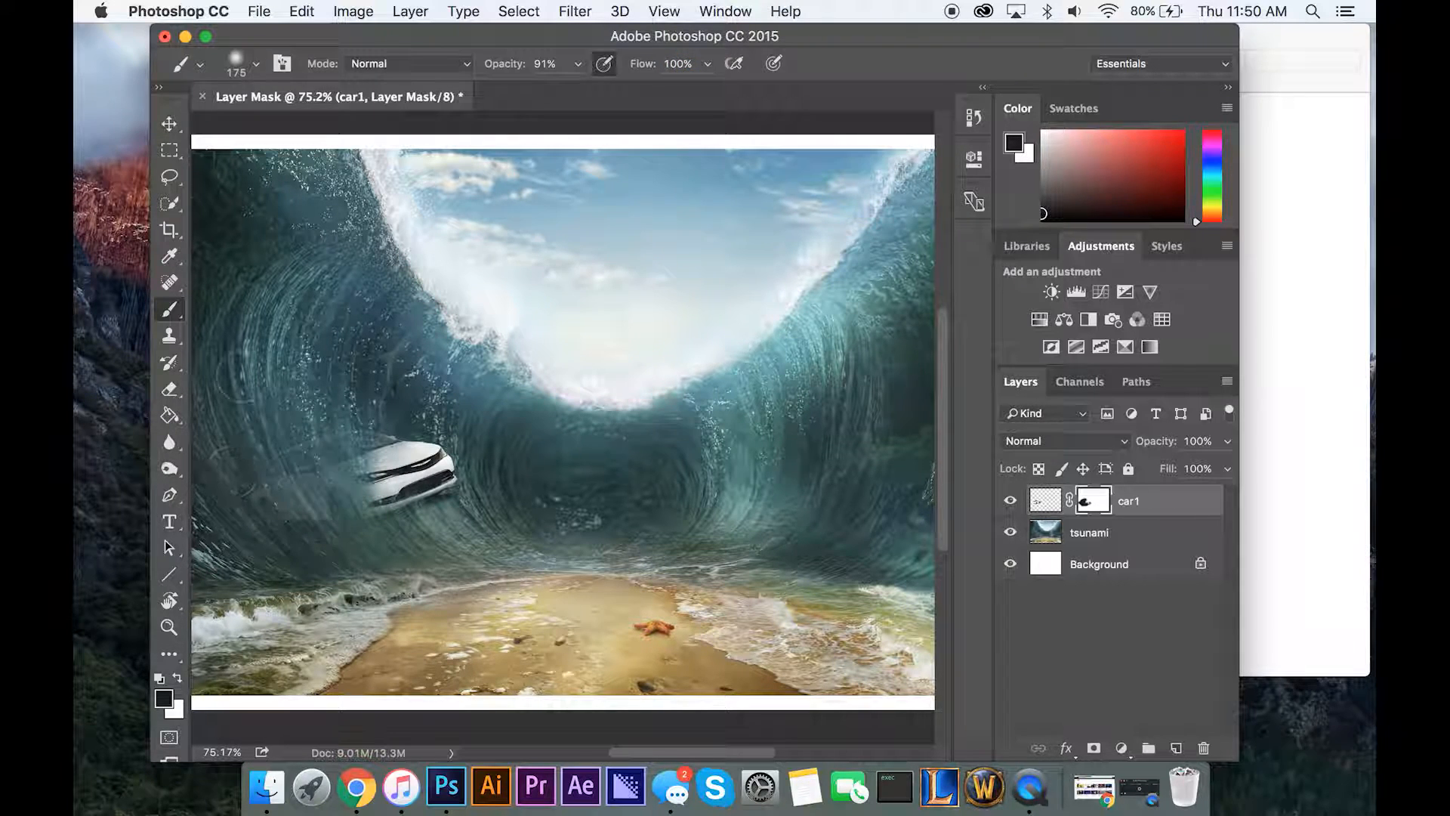
Open TerminalDone.jpg from the Photoshop folder's Terminal folder to examine the masked car, and close it to return to the Layer Mask document.
left_click(279, 805)
left_click(350, 60)
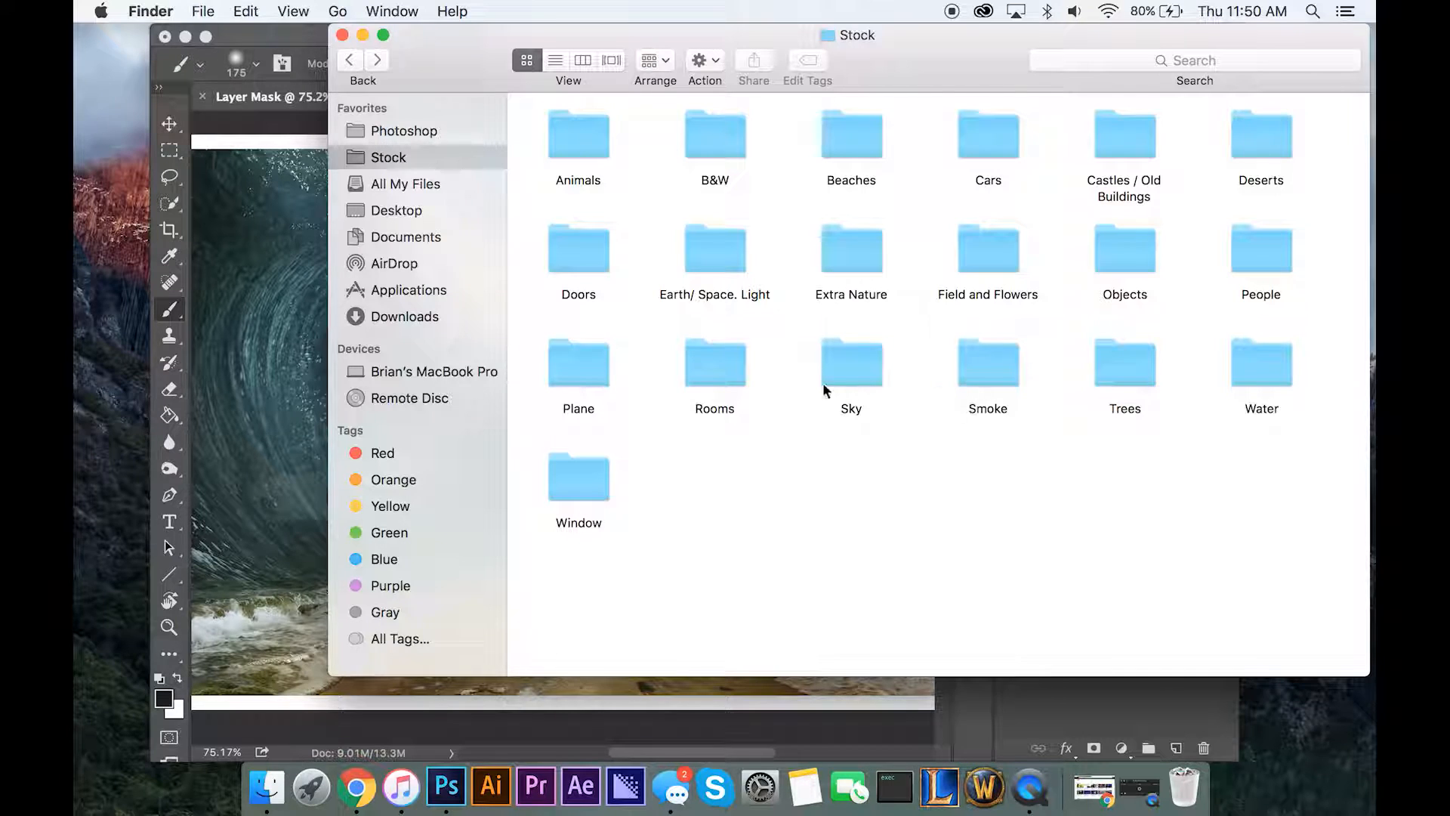
left_click(406, 127)
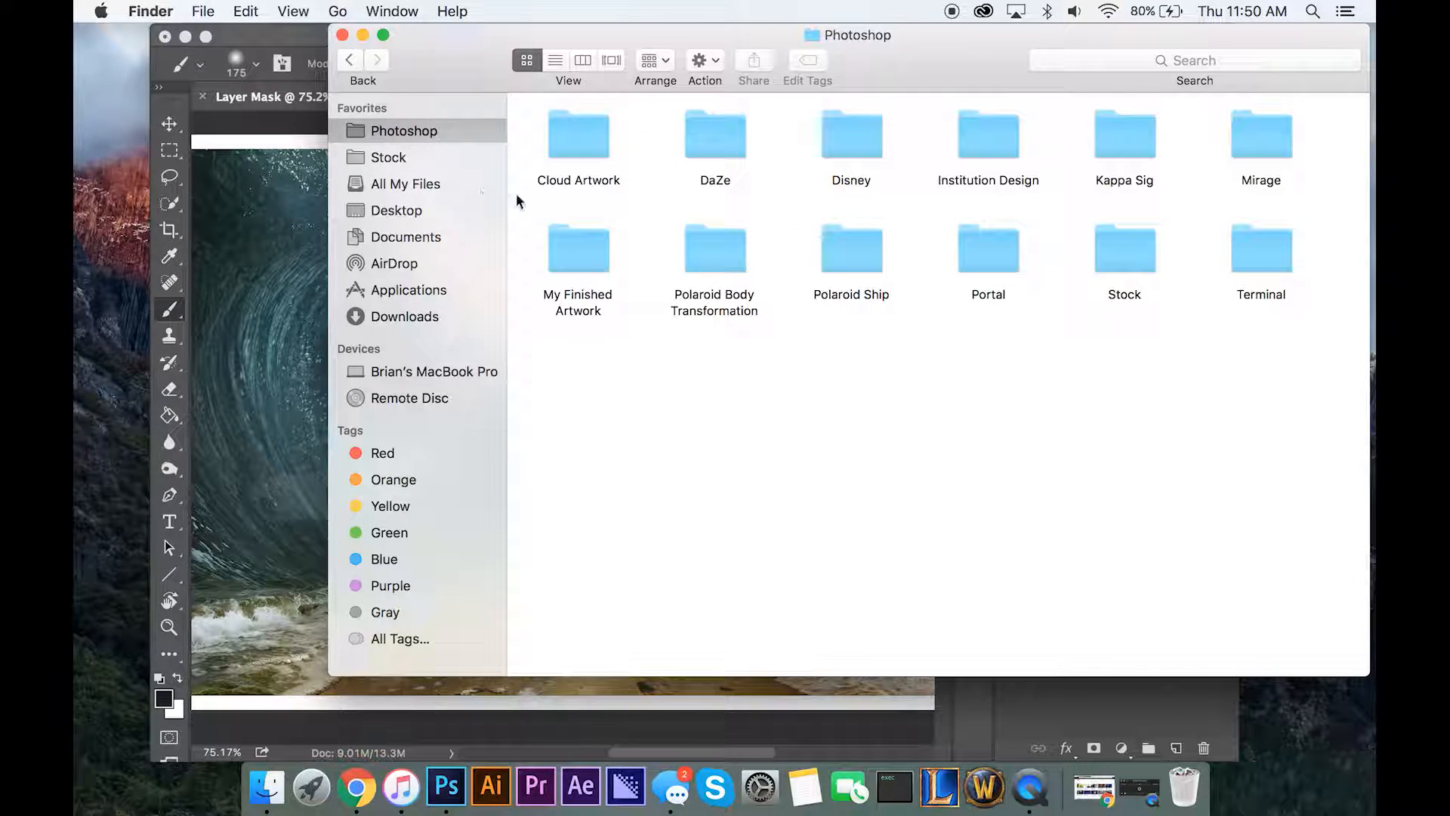
double_click(1243, 247)
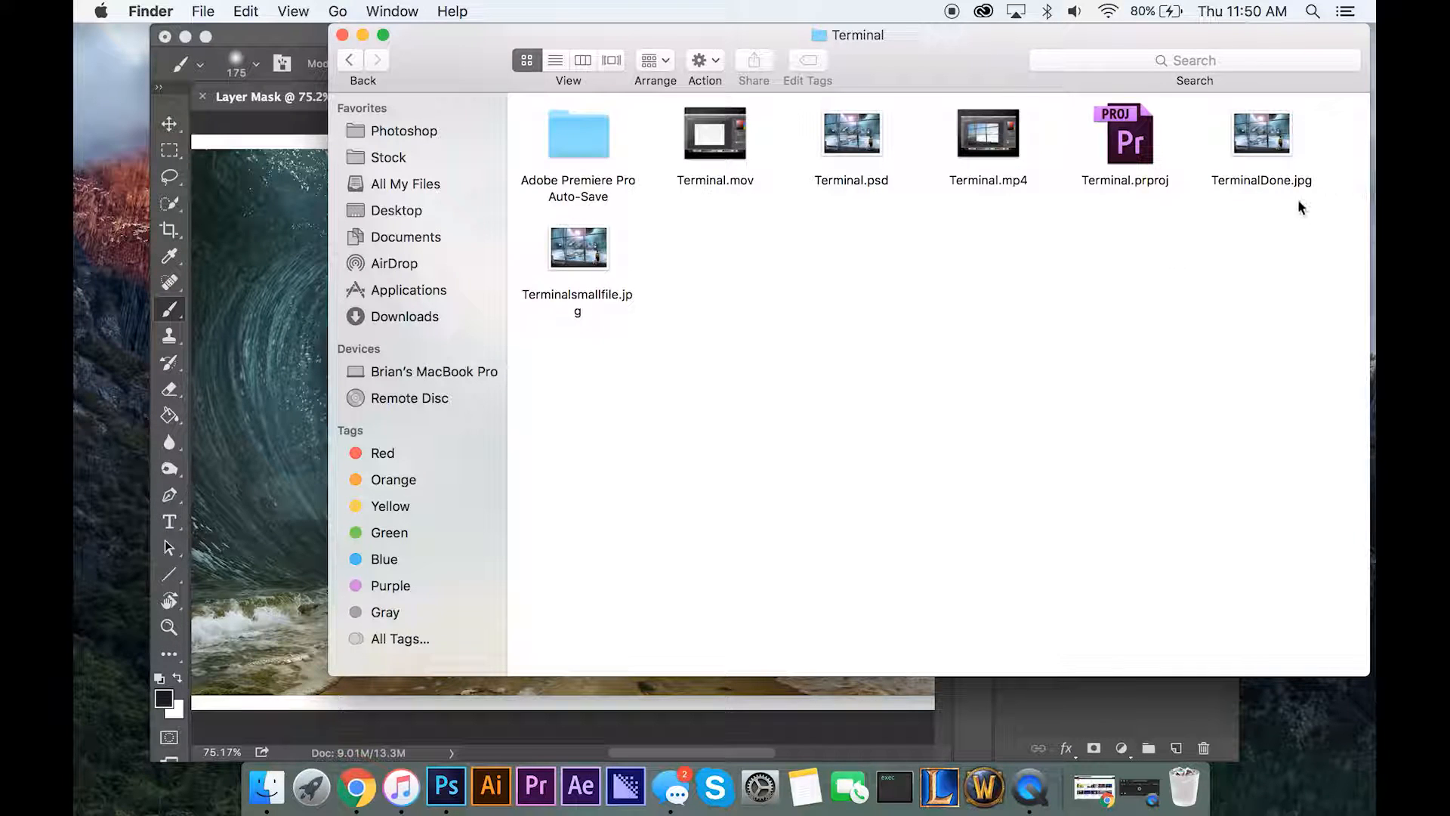
double_click(1282, 148)
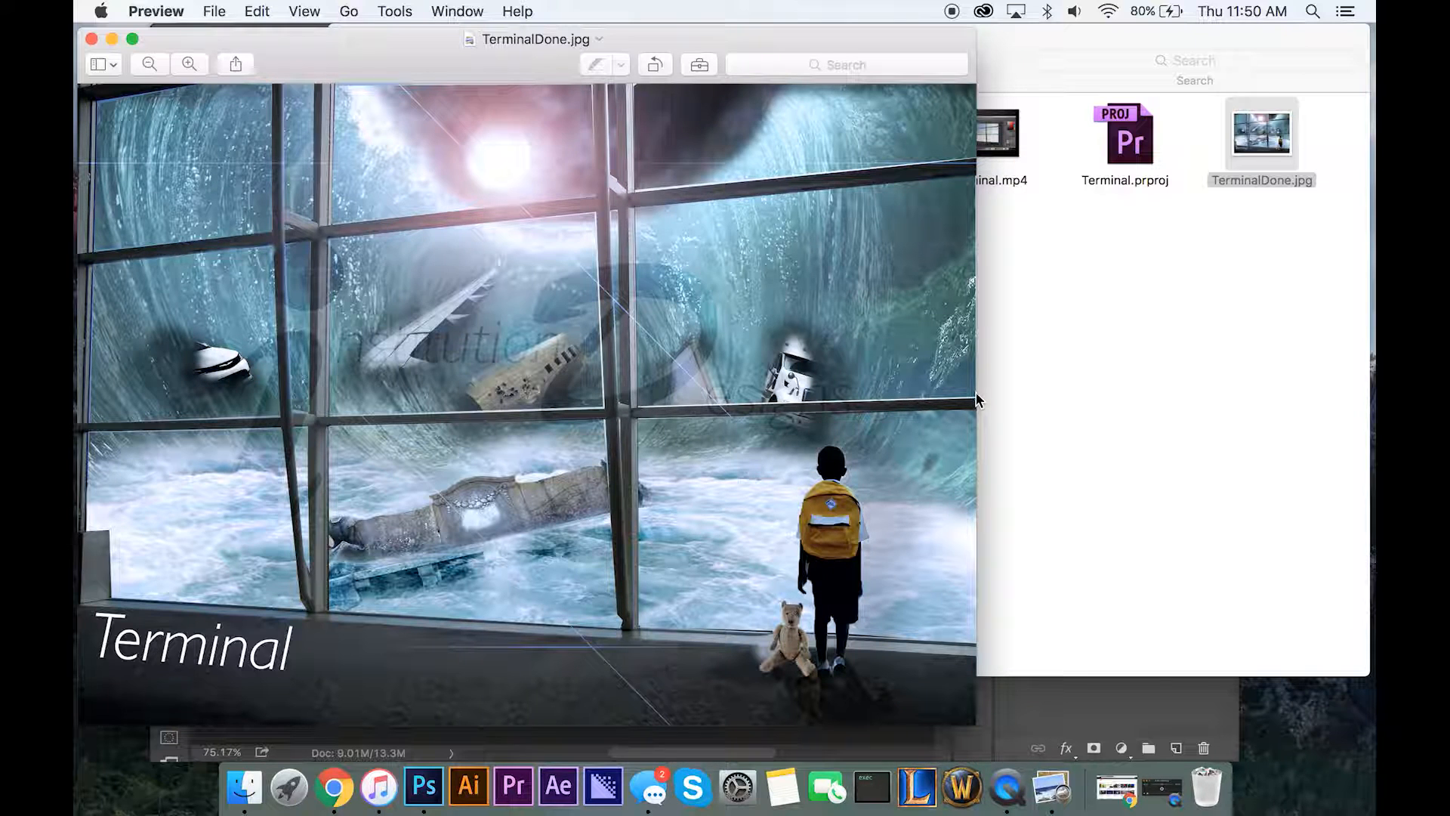
left_click_drag(977, 399, 1125, 447)
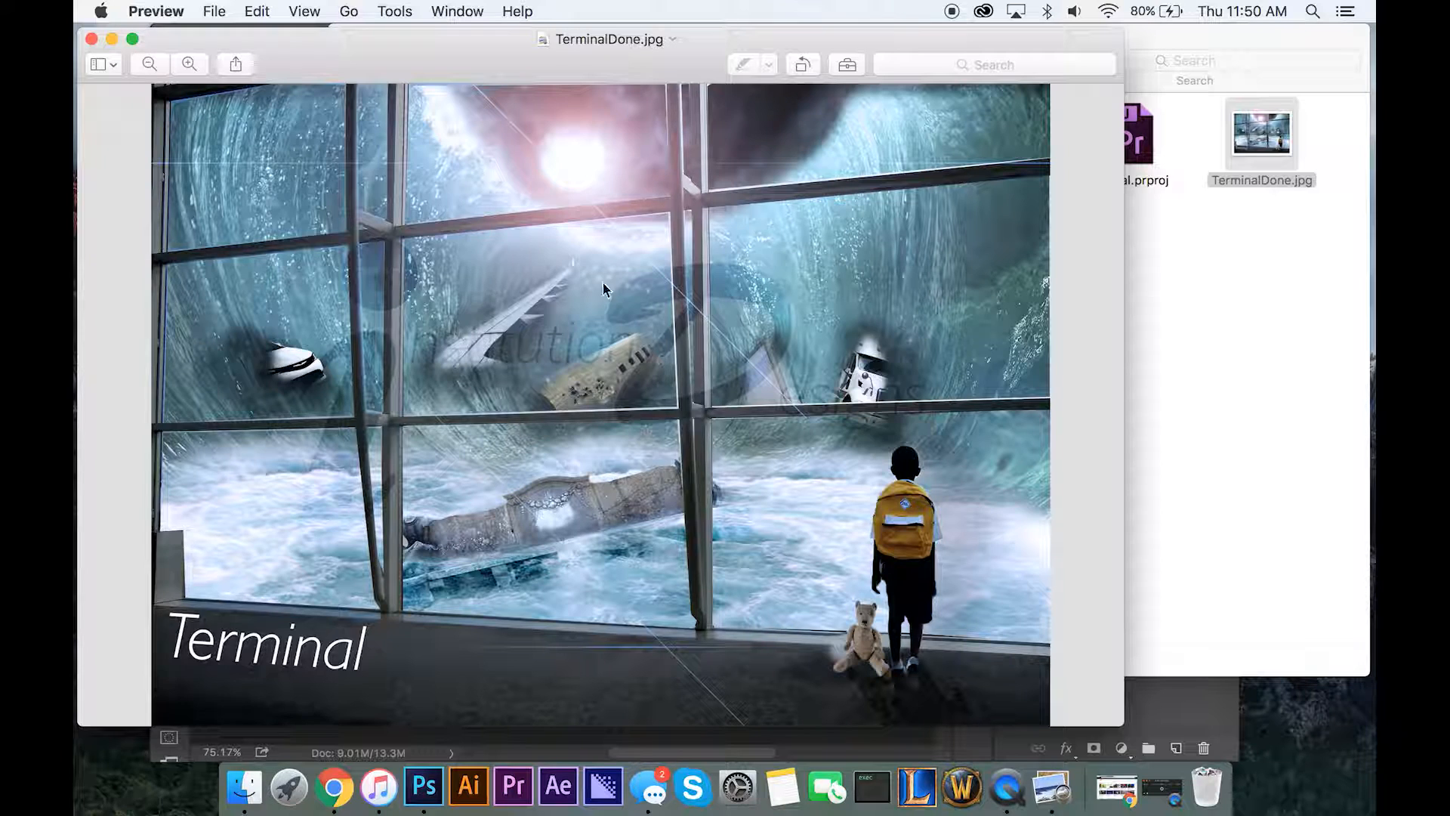
left_click(90, 38)
left_click(342, 34)
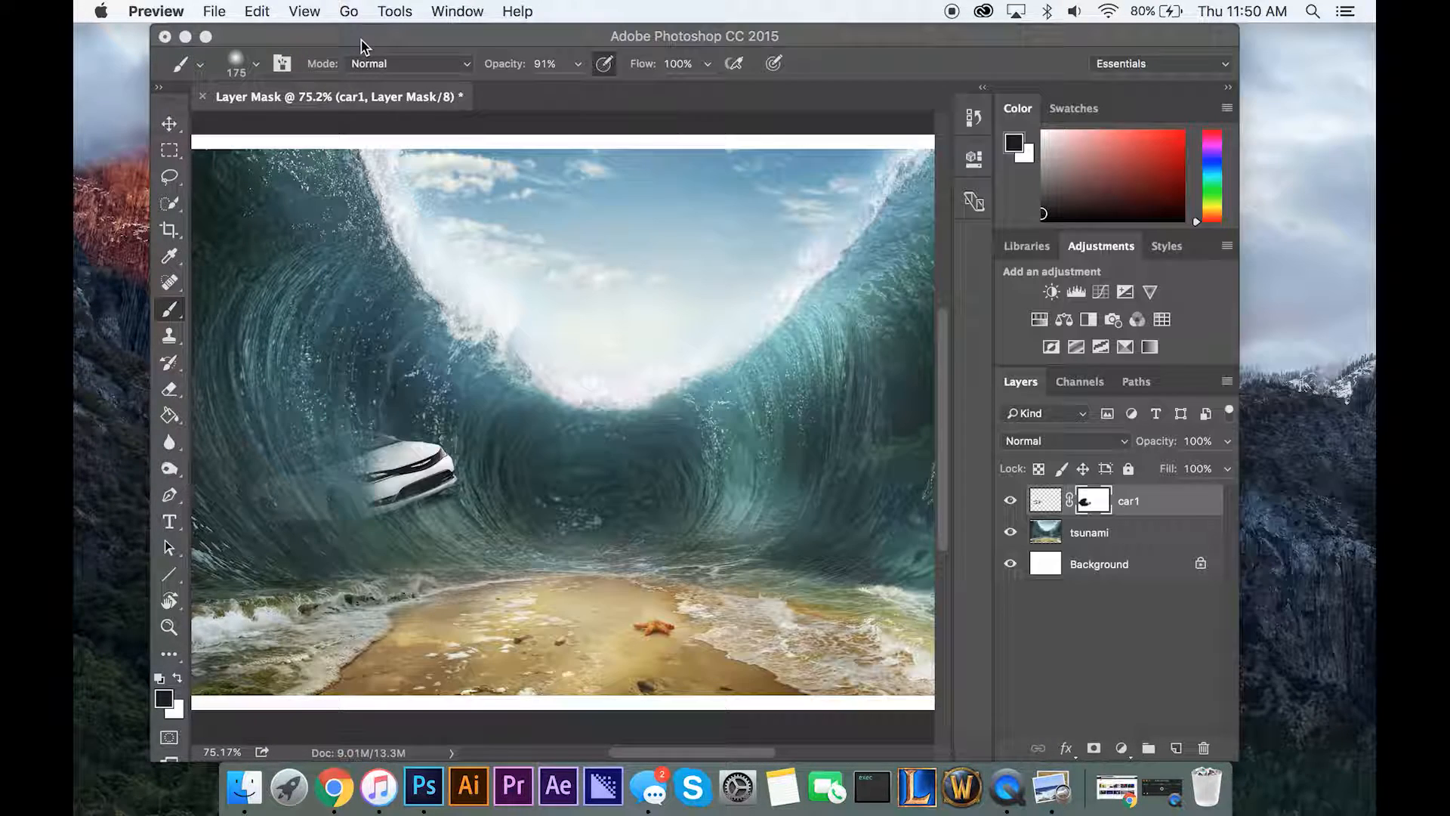
scroll(465, 308, "down", 3)
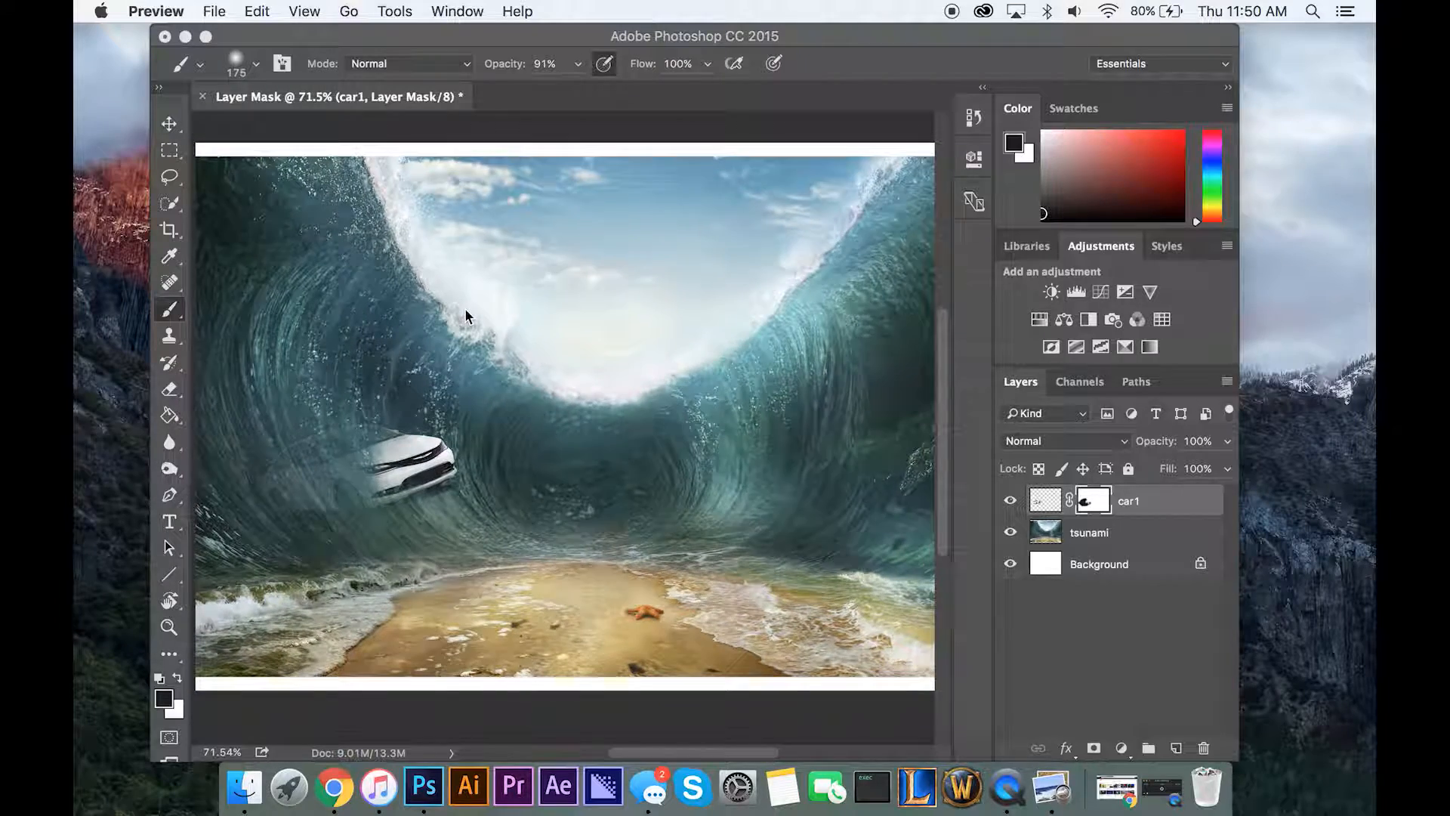